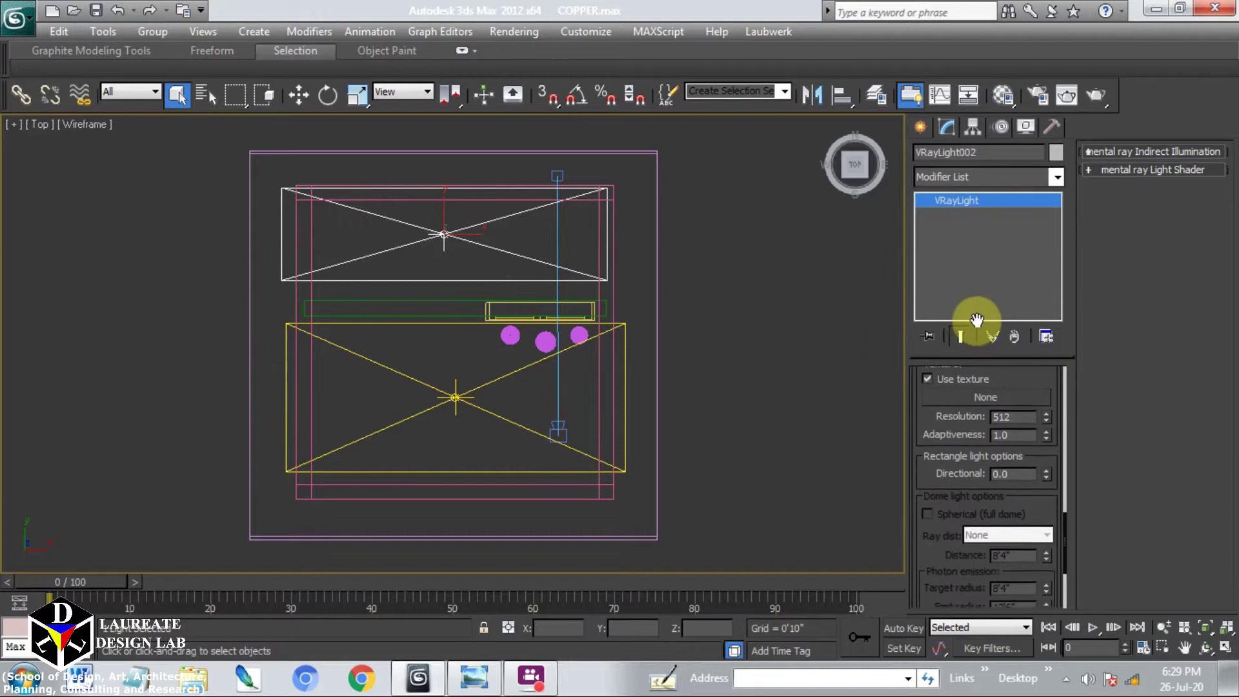
# Examine the V-Ray physical camera's basic parameters, including its exposure settings, and the modifier settings of the inner and outer walls.
pyautogui.click(553, 430)
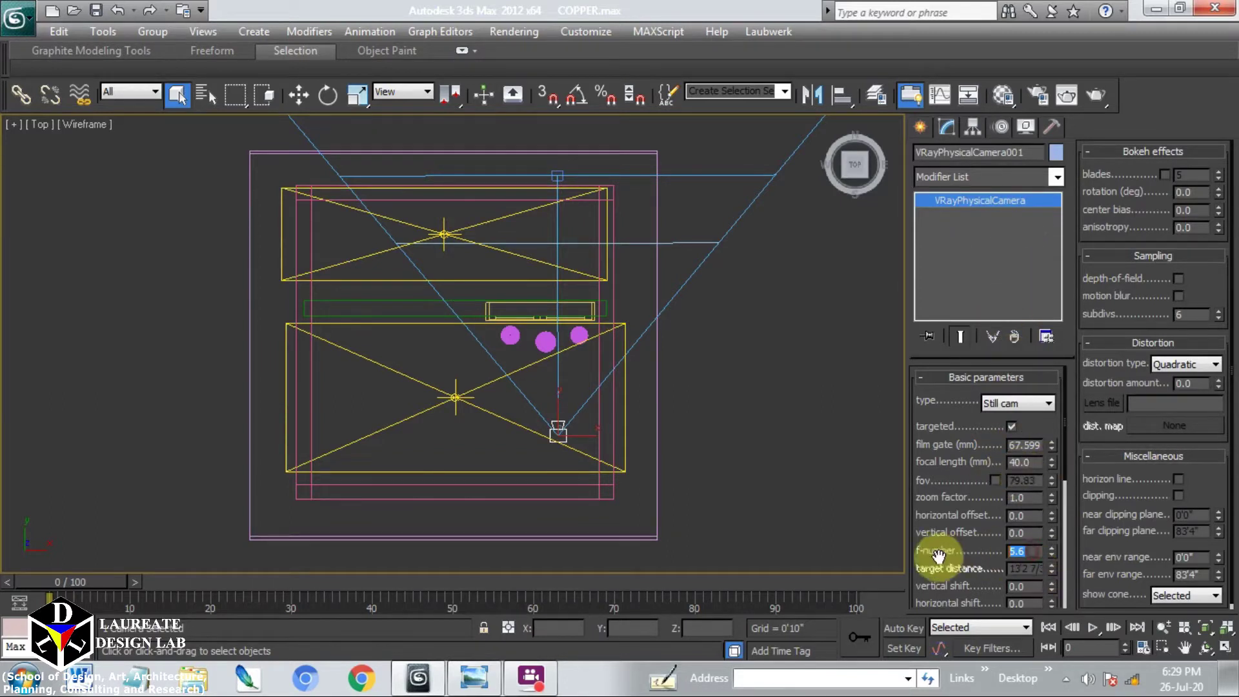
pyautogui.moveTo(981, 548); pyautogui.dragTo(990, 306)
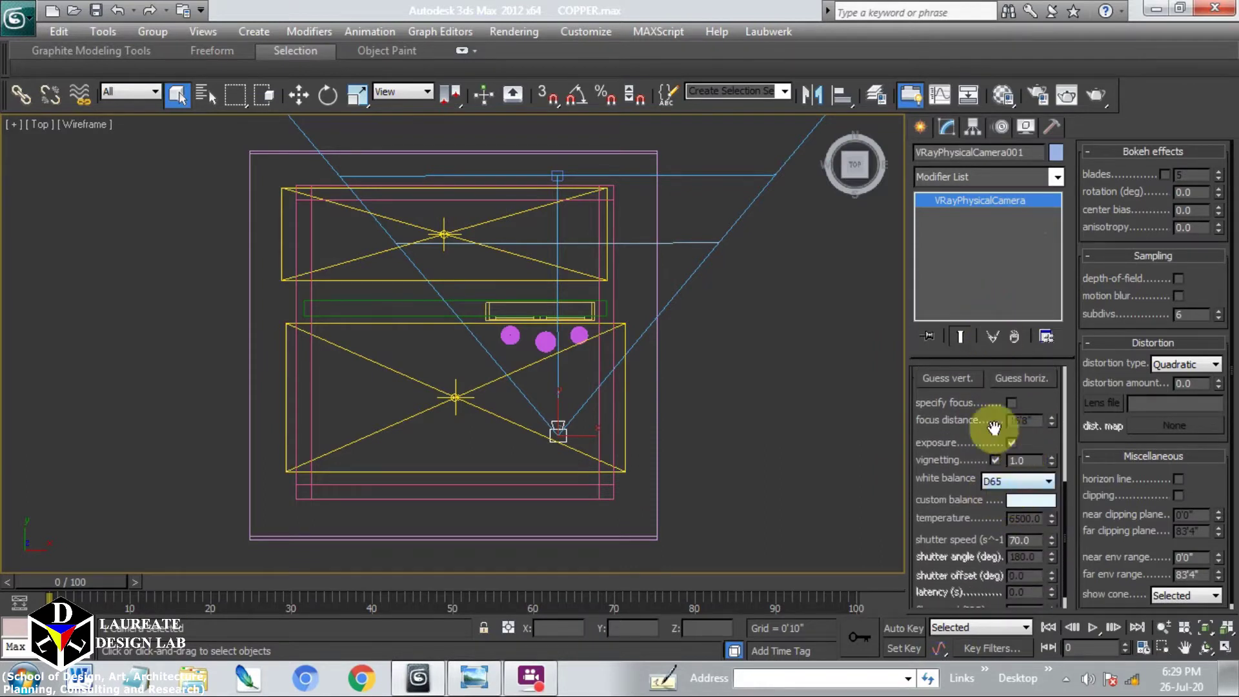
pyautogui.moveTo(990, 542); pyautogui.dragTo(983, 457)
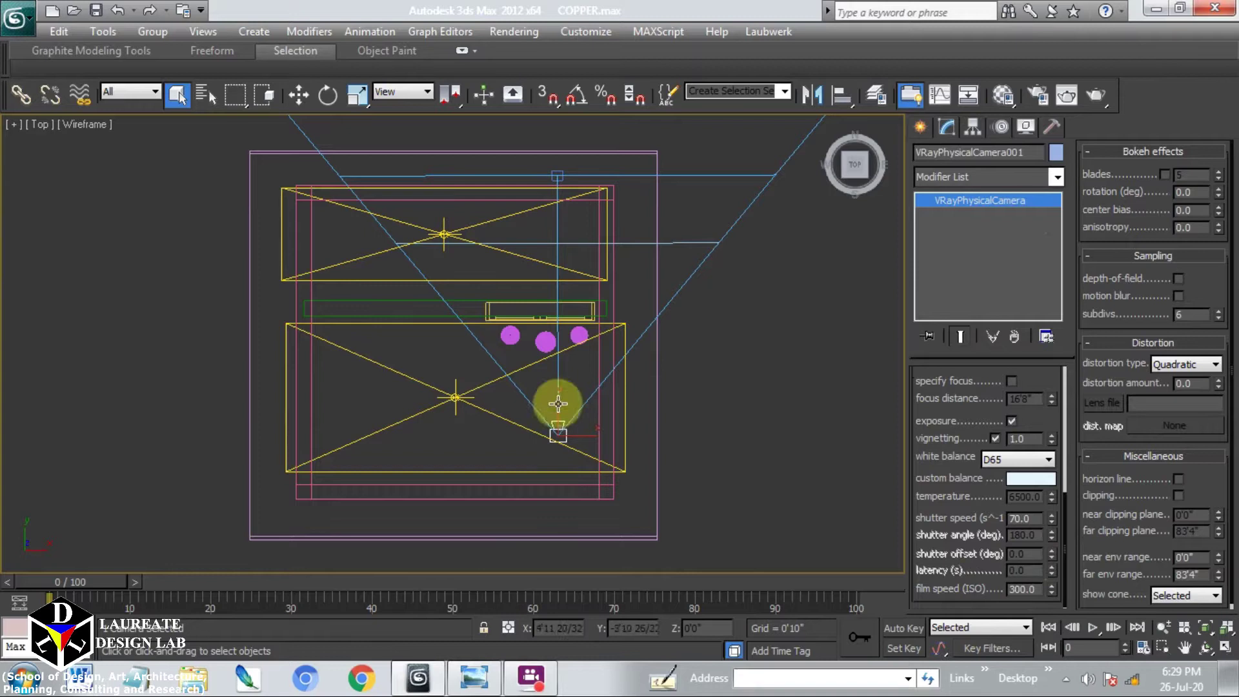
pyautogui.click(439, 315)
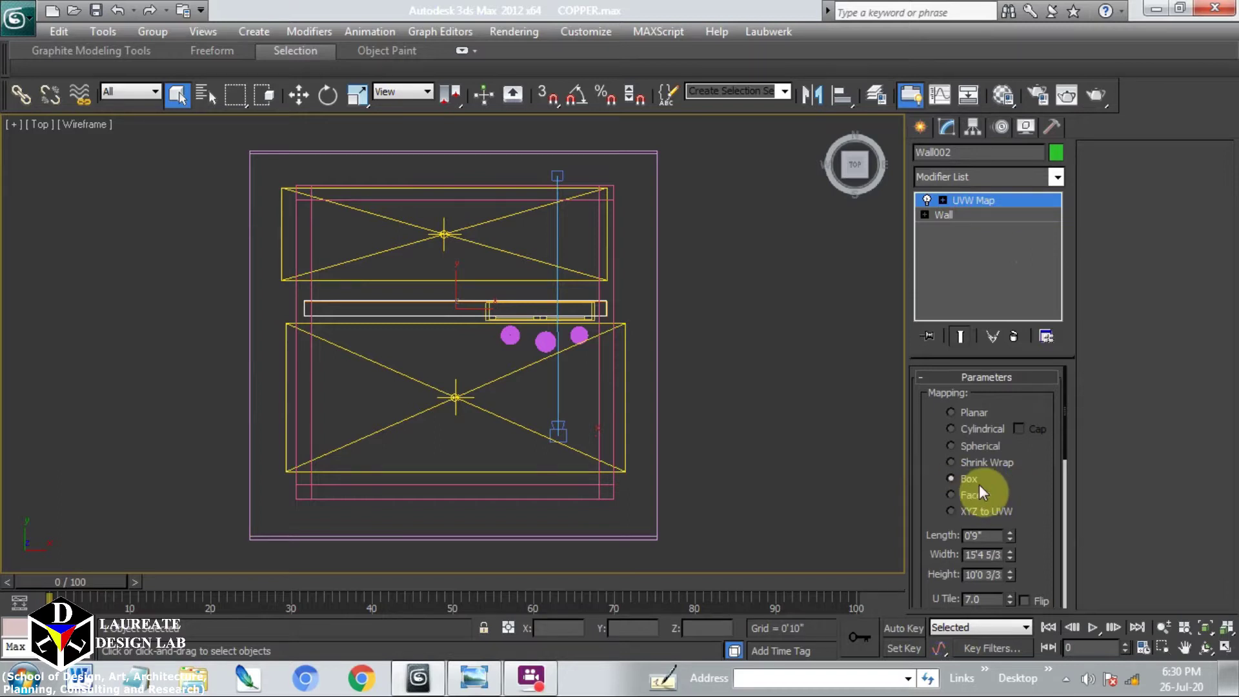
pyautogui.click(612, 295)
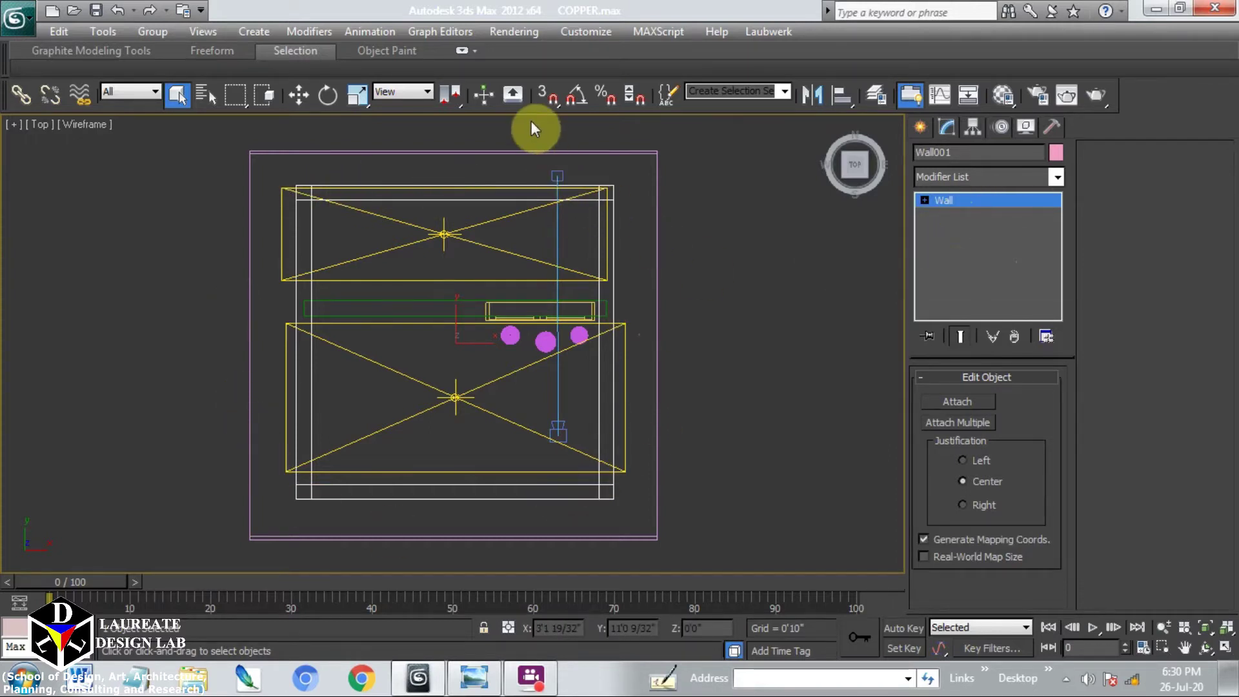
# Isolate the bi-fold door by hiding all unselected objects and show it shaded in an angled orthographic view.
pyautogui.scroll(8, 514, 312)
pyautogui.click(518, 307)
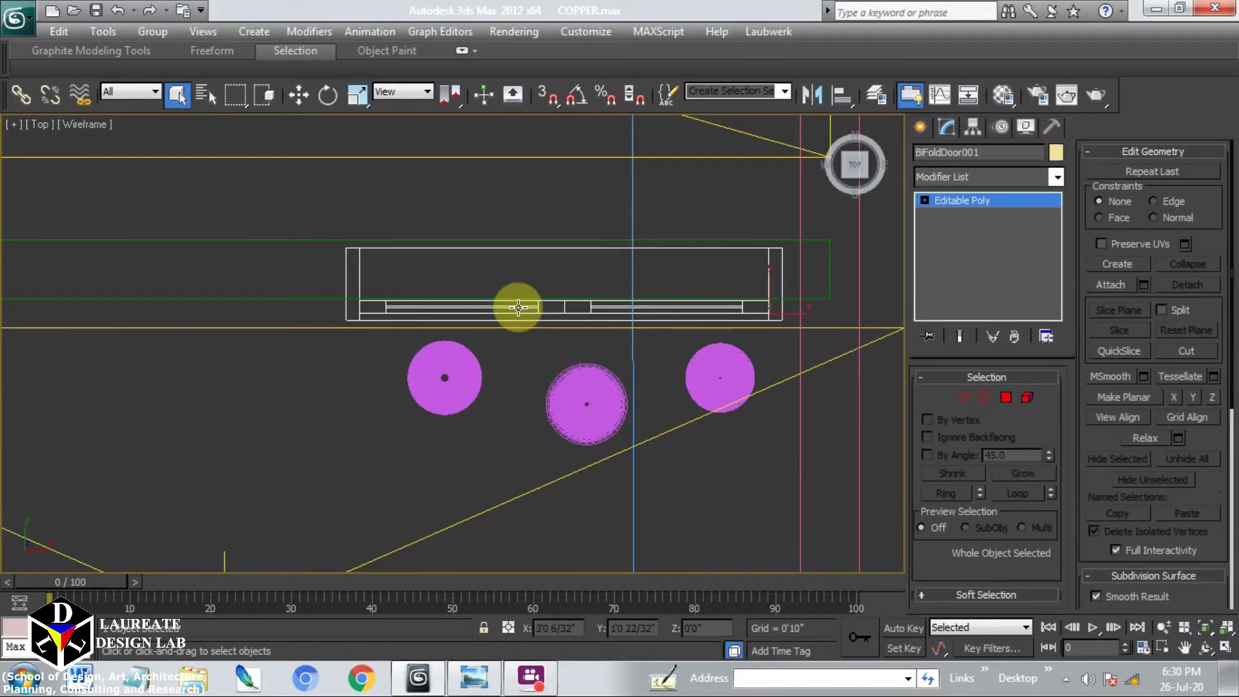
pyautogui.rightClick(518, 307)
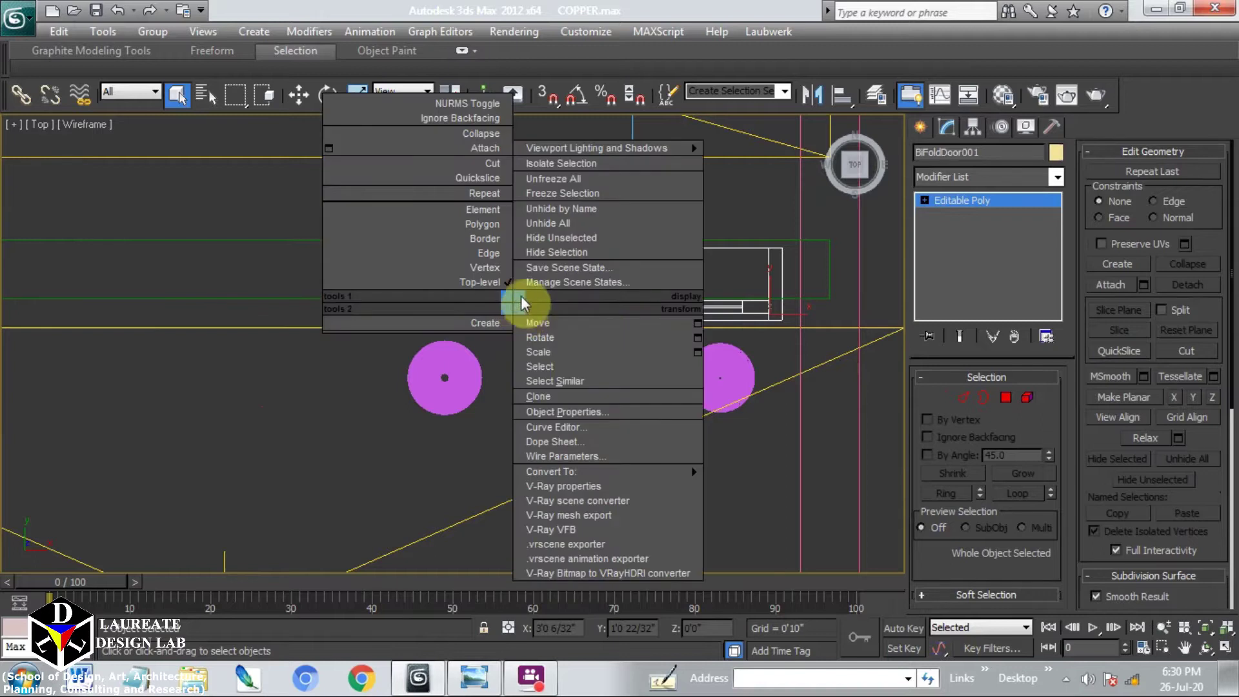
pyautogui.click(551, 238)
pyautogui.keyDown('alt'); pyautogui.moveTo(563, 368); pyautogui.dragTo(604, 297, button='middle'); pyautogui.keyUp('alt')
pyautogui.moveTo(604, 296)
pyautogui.mouseDown(button='middle')
pyautogui.moveTo(578, 374)
pyautogui.moveTo(551, 394)
pyautogui.moveTo(550, 383)
pyautogui.mouseUp(button='middle')
pyautogui.press('F3')
pyautogui.keyDown('alt'); pyautogui.moveTo(574, 334); pyautogui.dragTo(751, 376, button='middle'); pyautogui.keyUp('alt')
pyautogui.scroll(-3, 654, 325)
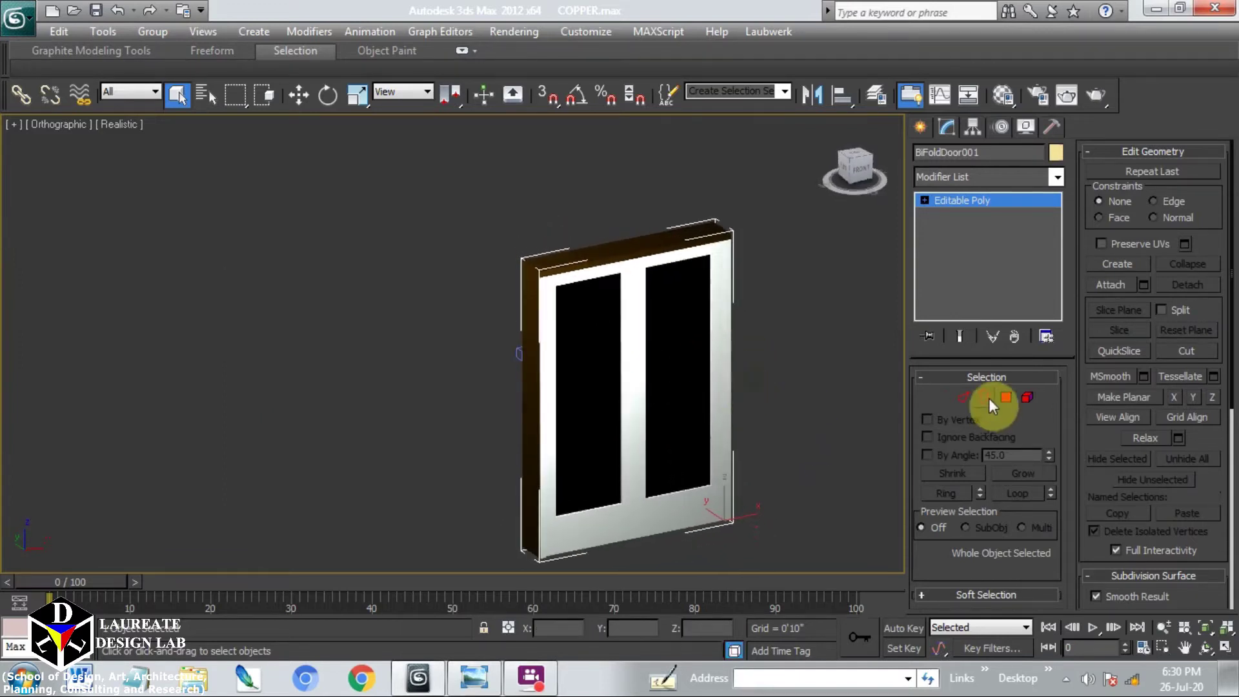
# Select both dark panel polygons on the front of the bi-fold door.
pyautogui.click(1004, 396)
pyautogui.click(687, 371)
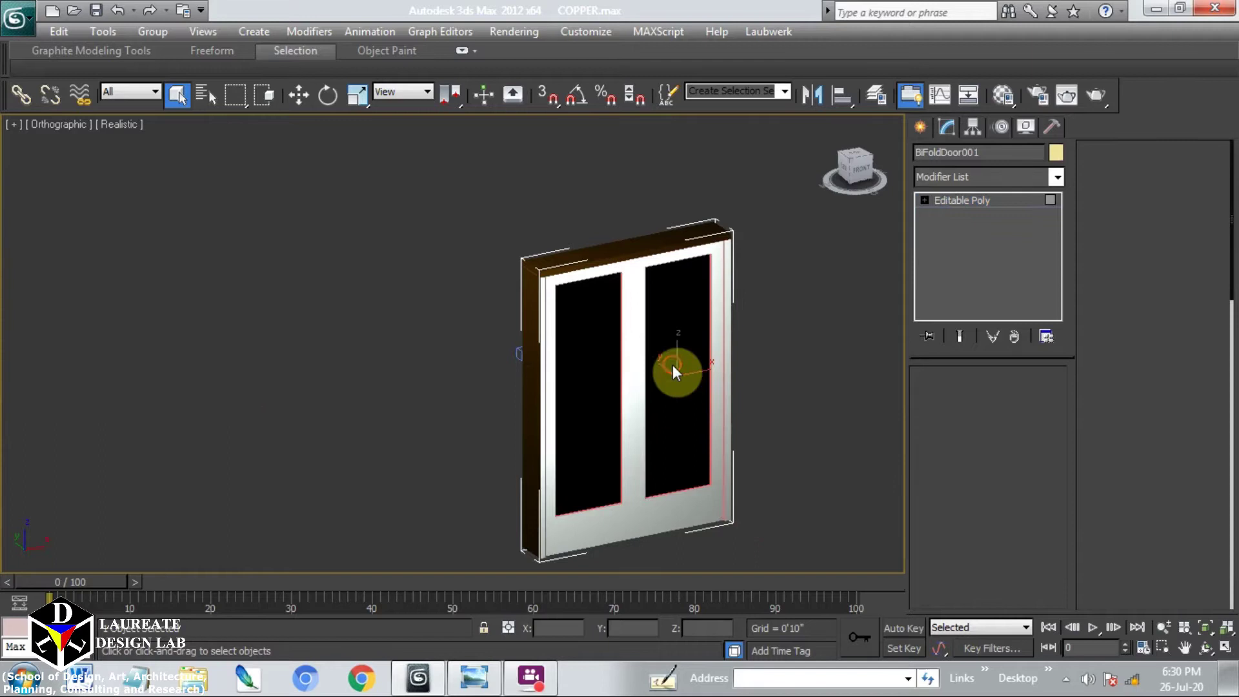
pyautogui.click(616, 347)
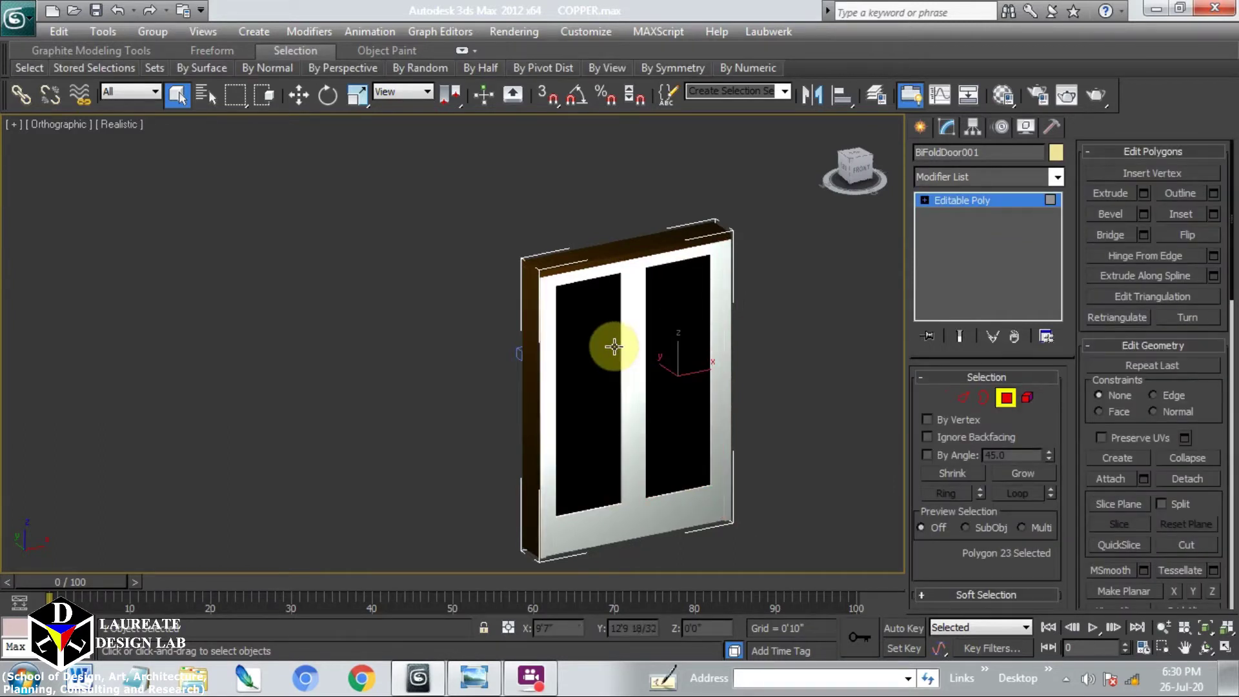
pyautogui.click(670, 343)
pyautogui.keyDown('ctrl'); pyautogui.click(594, 378); pyautogui.keyUp('ctrl')
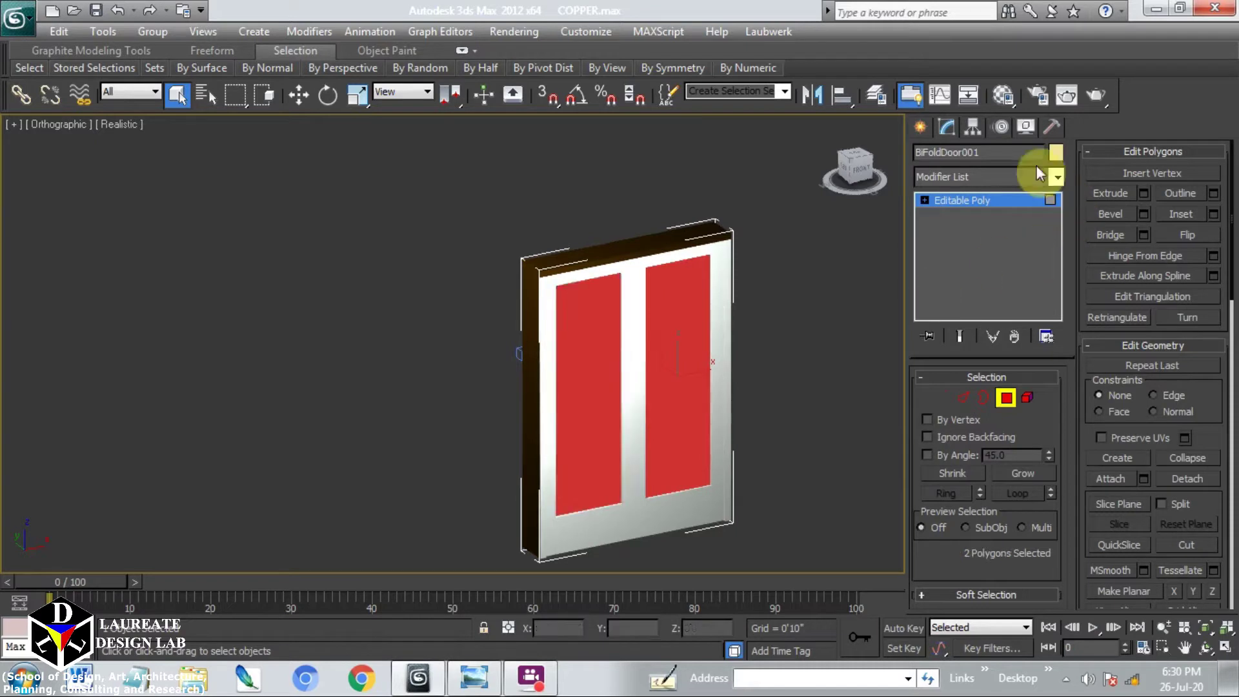
# Examine the MIRROR-2 material's settings in the Material Editor for the selected door panels.
pyautogui.press('m')
pyautogui.moveTo(898, 14); pyautogui.dragTo(985, 14)
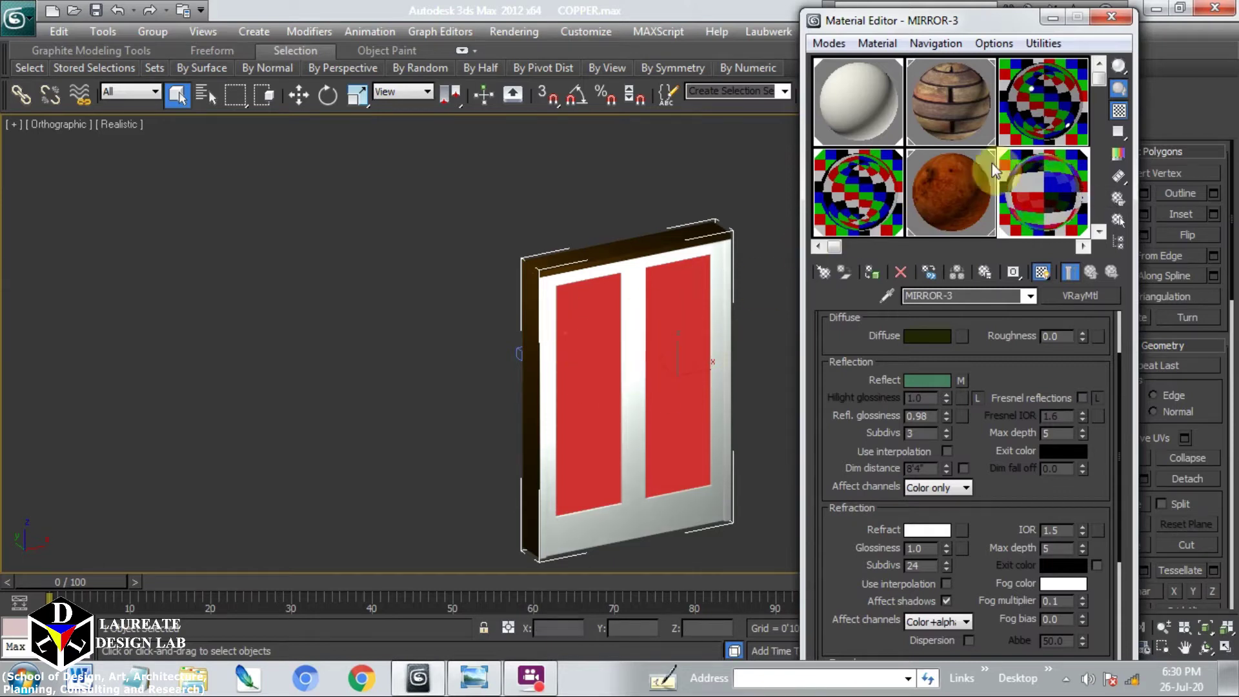
pyautogui.click(1067, 94)
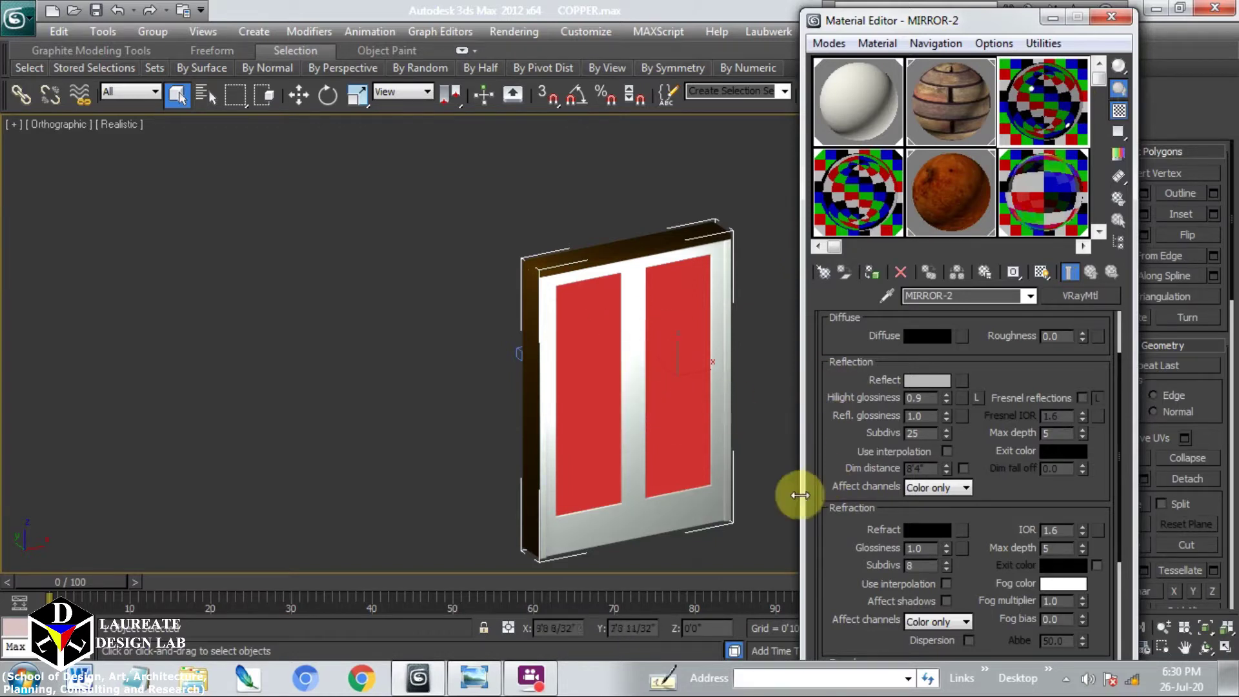
pyautogui.click(1122, 23)
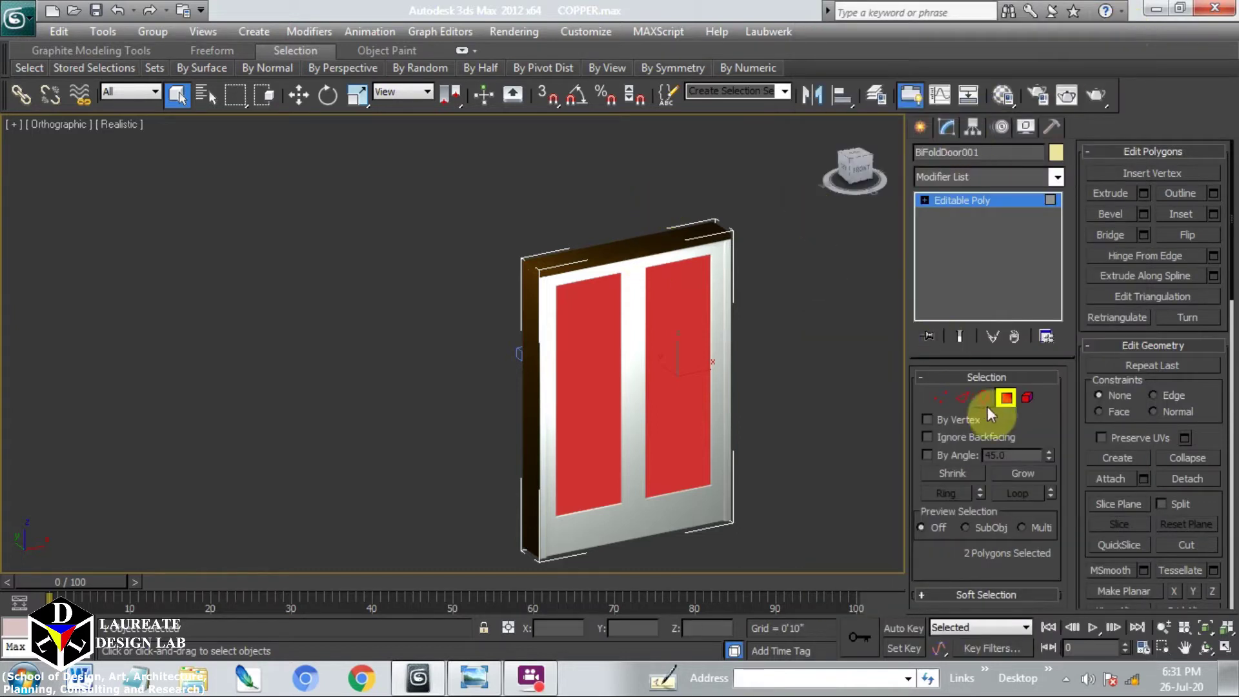
# Leave polygon editing on the door and unhide all objects in the top wireframe view.
pyautogui.click(1006, 397)
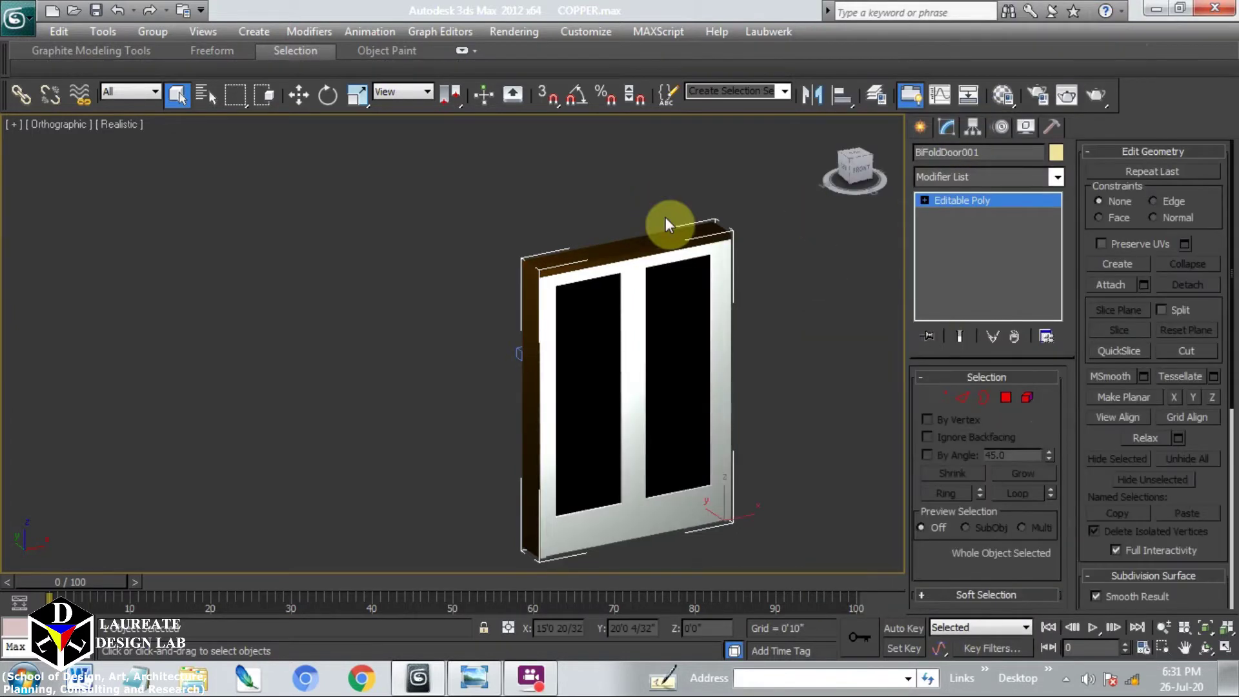
pyautogui.press('t')
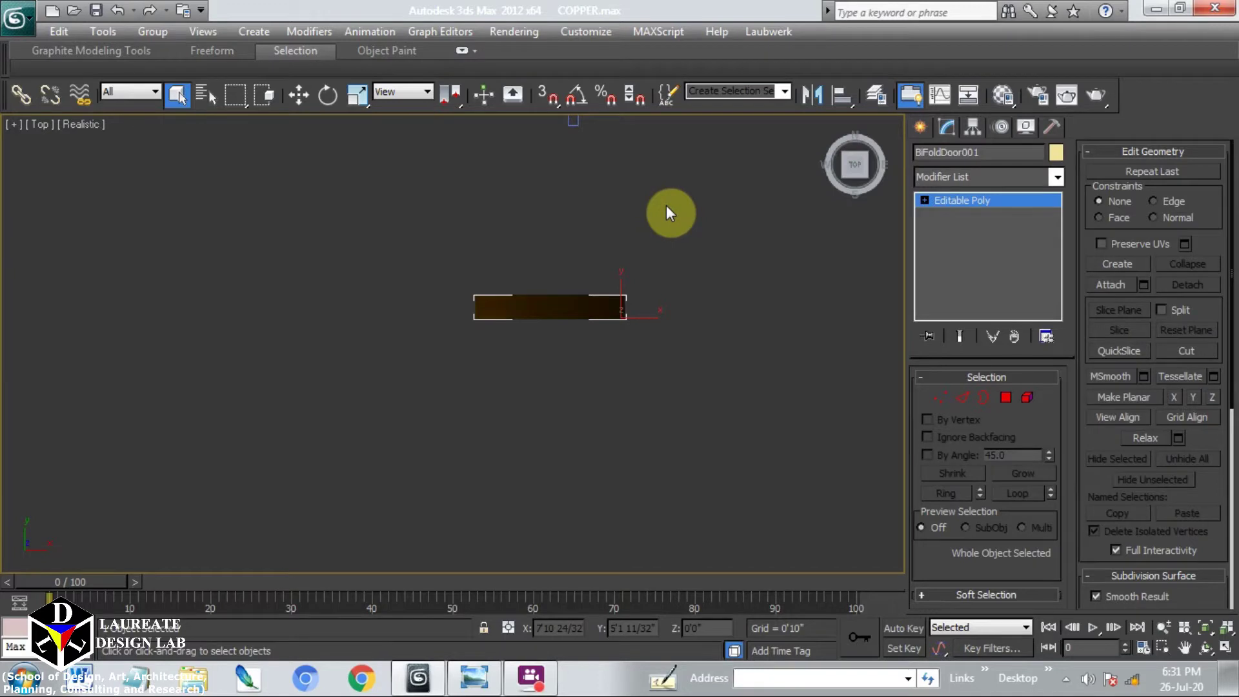
pyautogui.press('F3')
pyautogui.rightClick(658, 219)
pyautogui.click(691, 140)
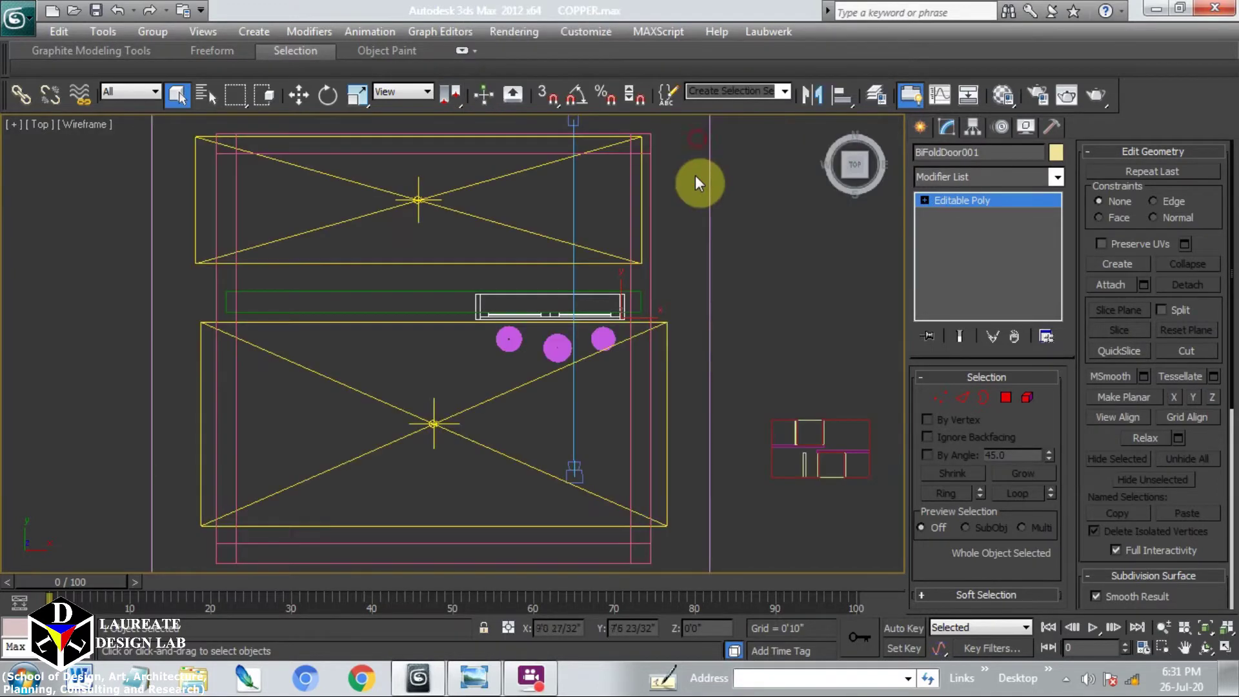
# Select the leftmost candlestick, show it in the camera view and examine the GOOD COPPER material's settings.
pyautogui.moveTo(548, 358); pyautogui.dragTo(674, 329, button='middle')
pyautogui.click(639, 315)
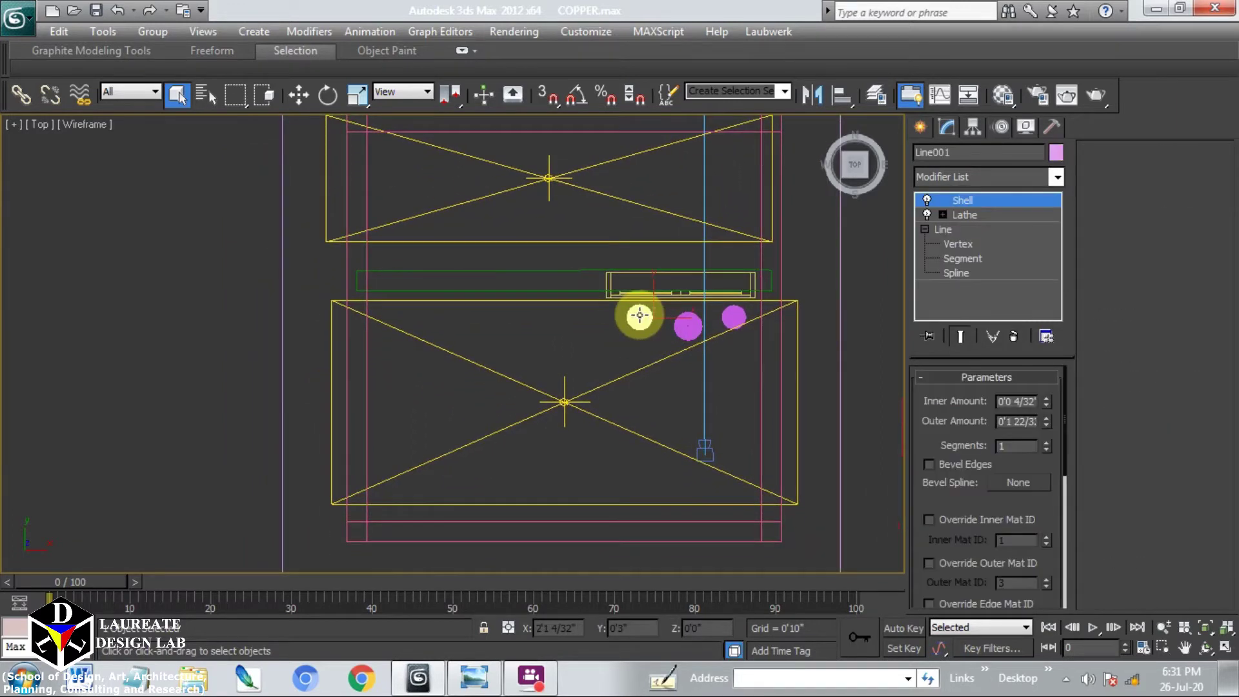
pyautogui.press('c')
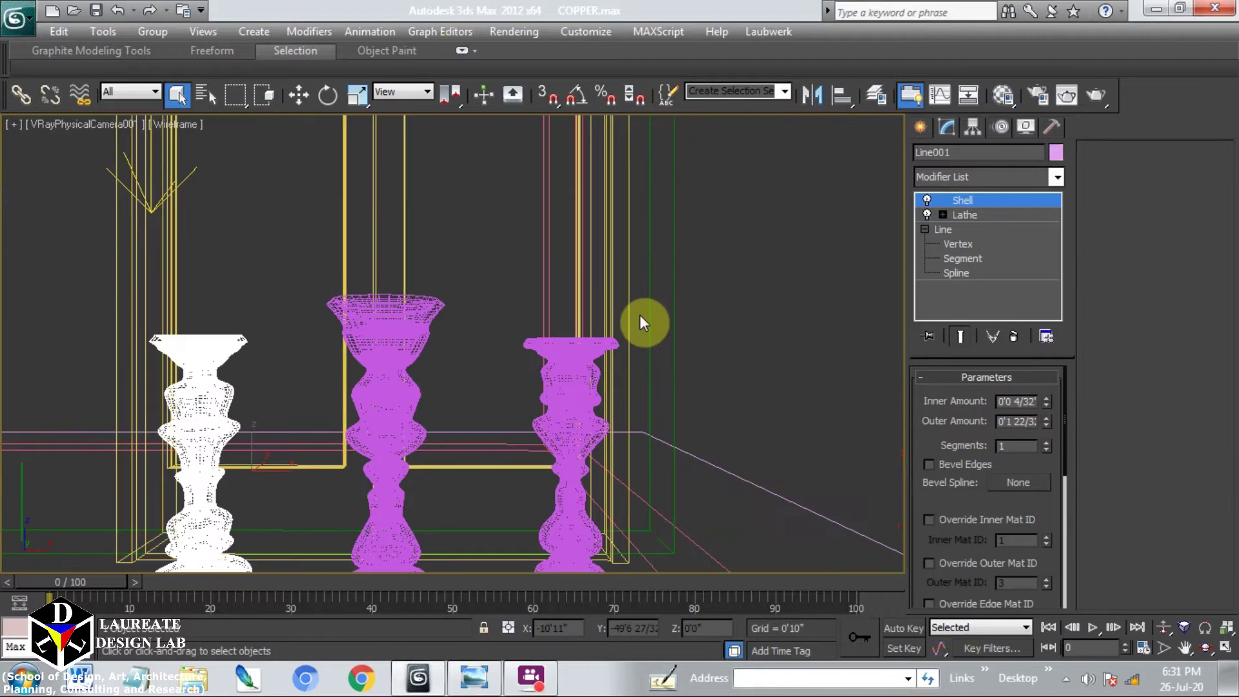
pyautogui.click(1004, 97)
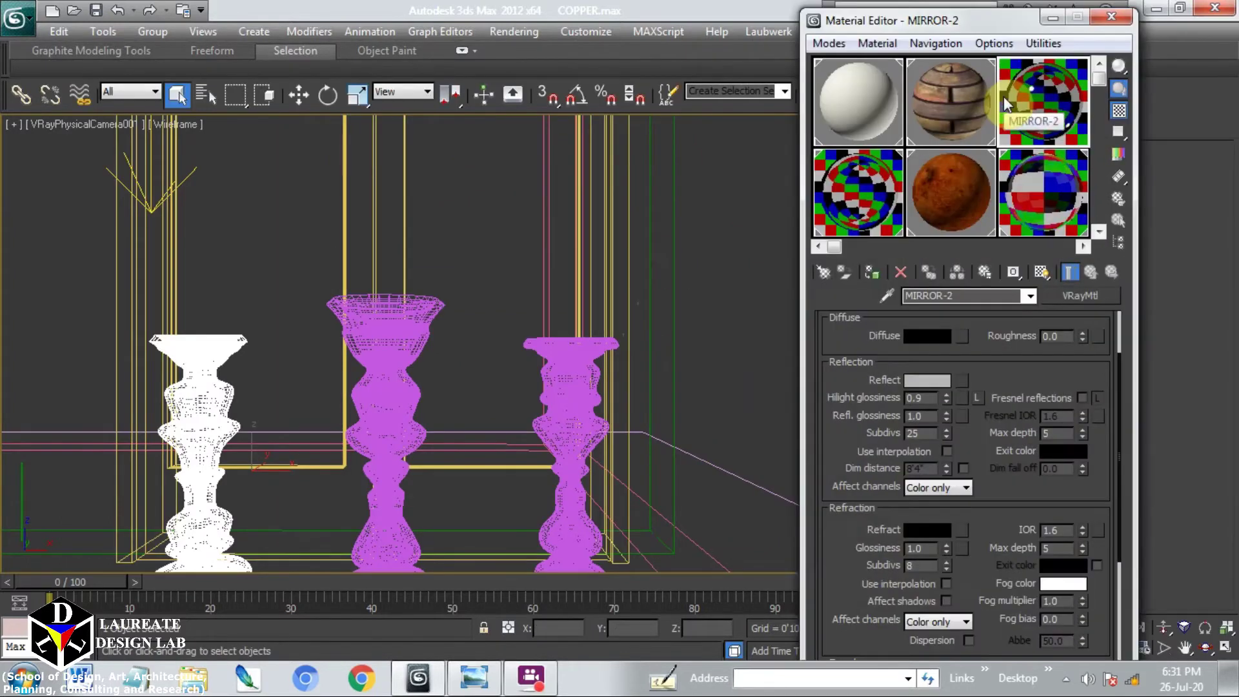
pyautogui.click(1101, 232)
pyautogui.click(858, 193)
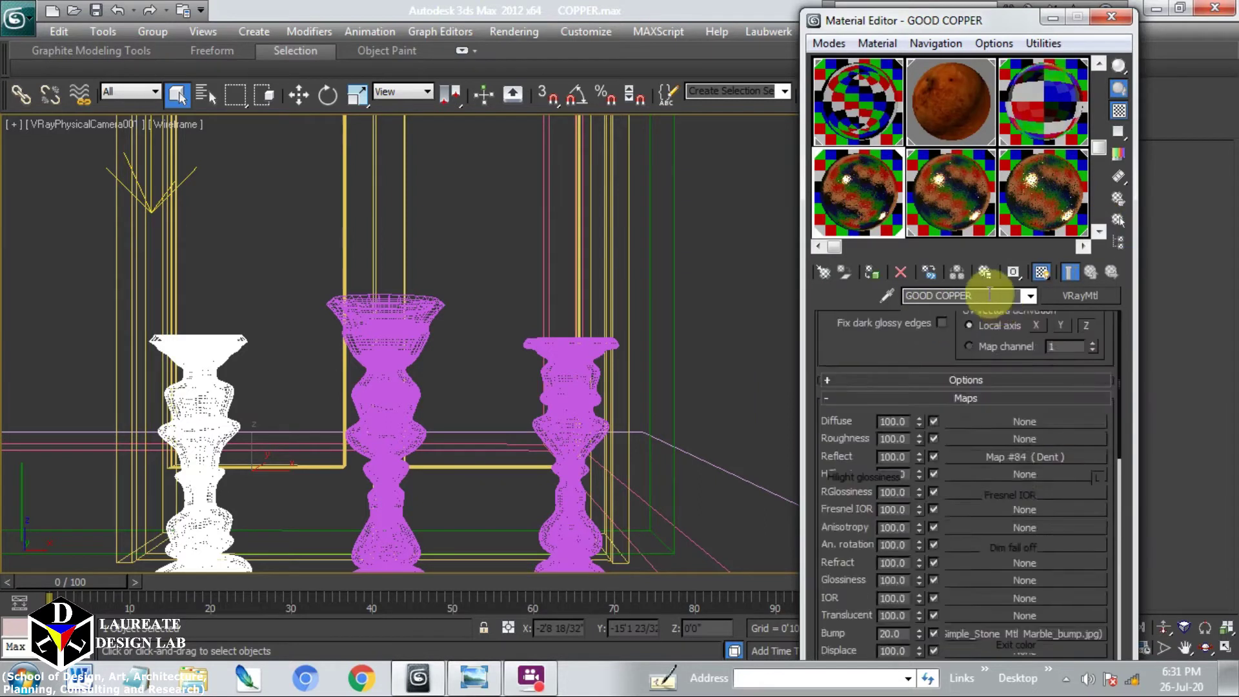
pyautogui.moveTo(985, 297); pyautogui.dragTo(884, 309)
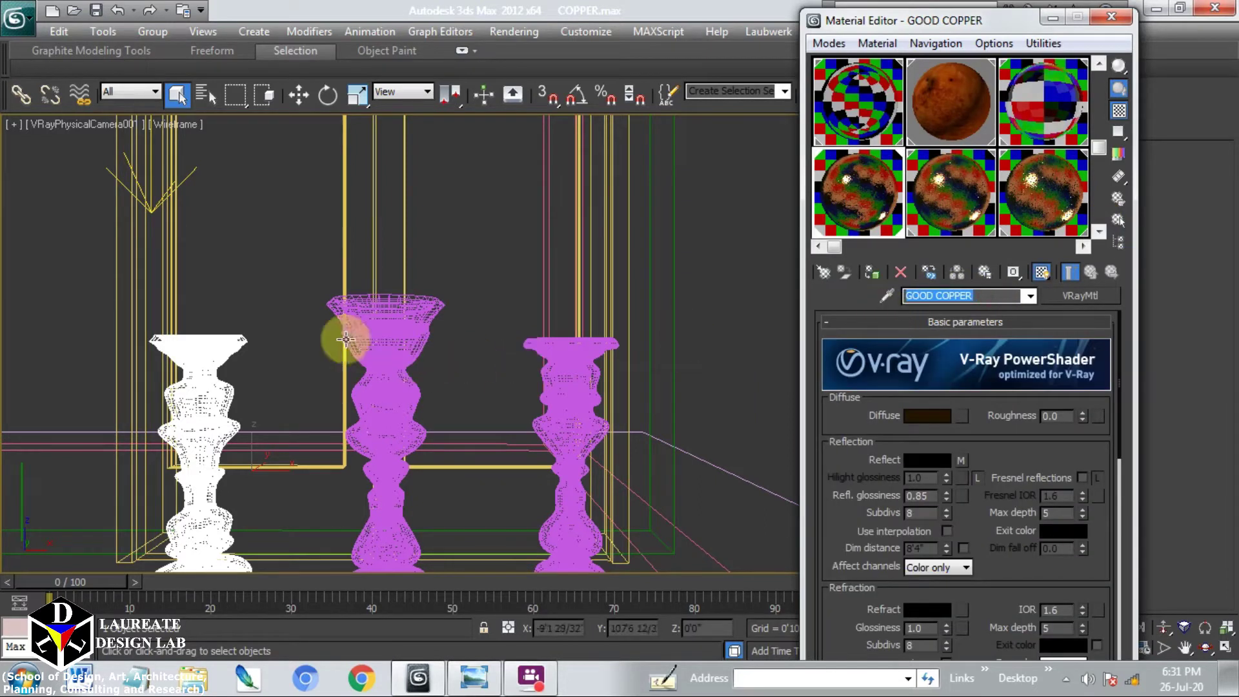
# Select the middle candlestick and examine the BEST COPPER blend material's base and coat layers.
pyautogui.click(429, 317)
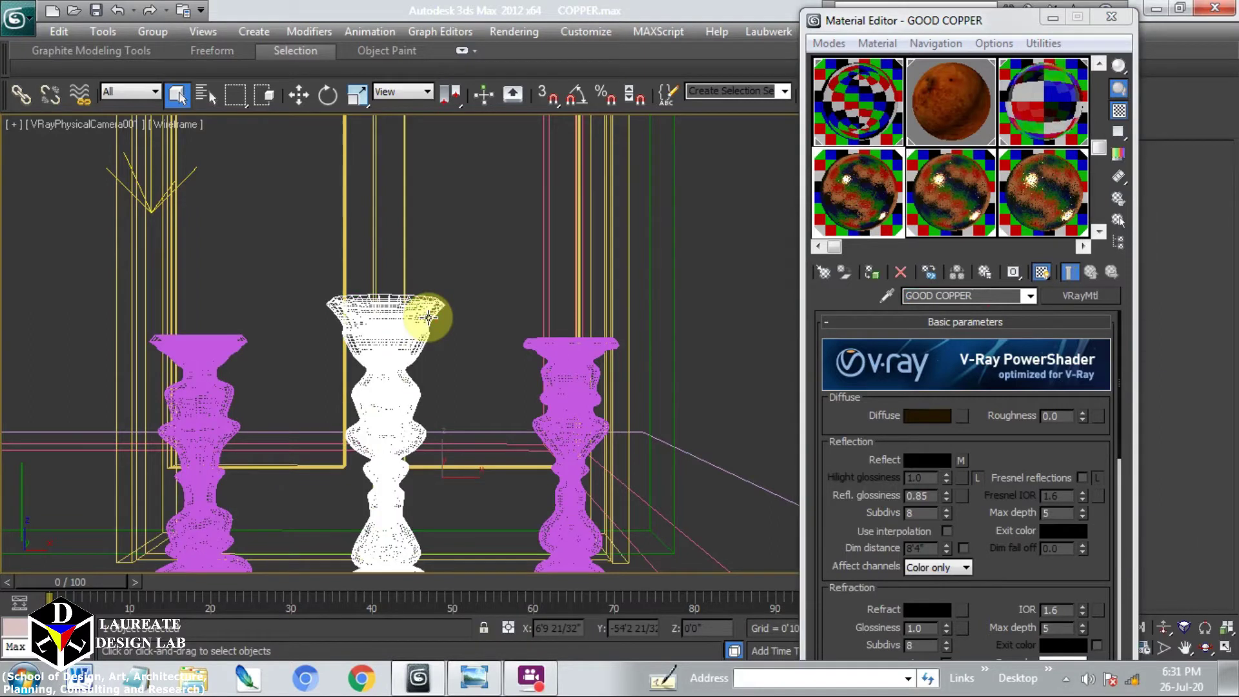
pyautogui.click(959, 201)
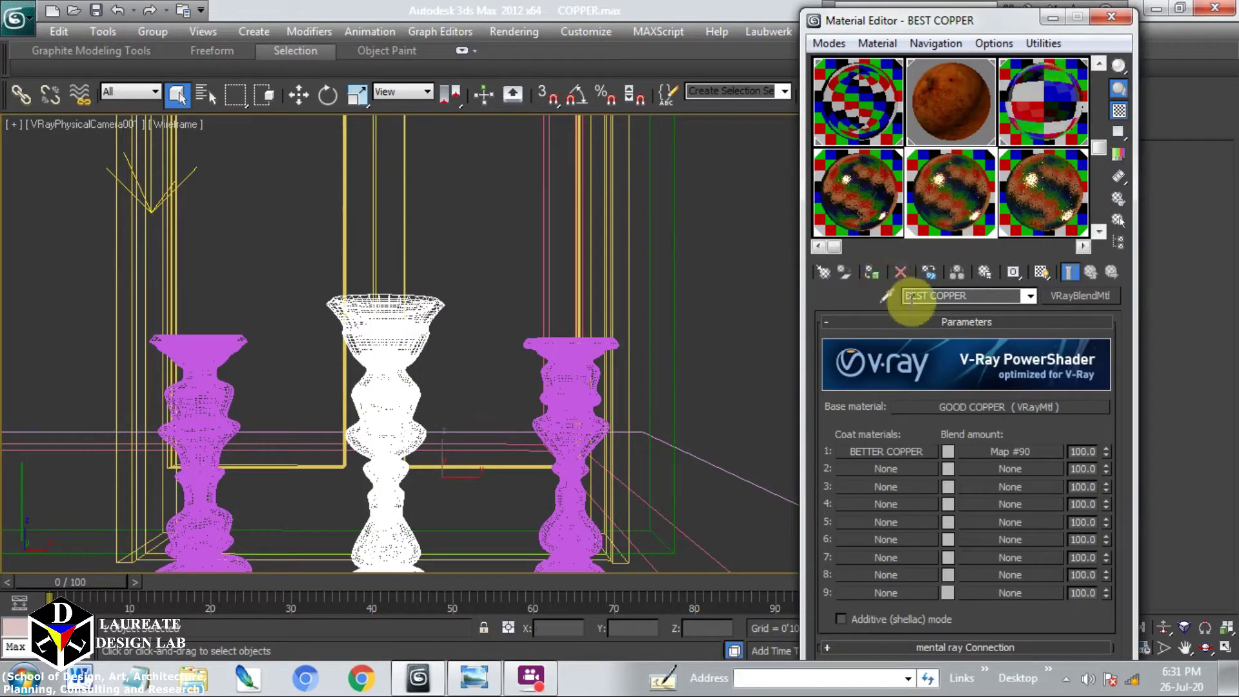
pyautogui.moveTo(971, 294); pyautogui.dragTo(874, 298)
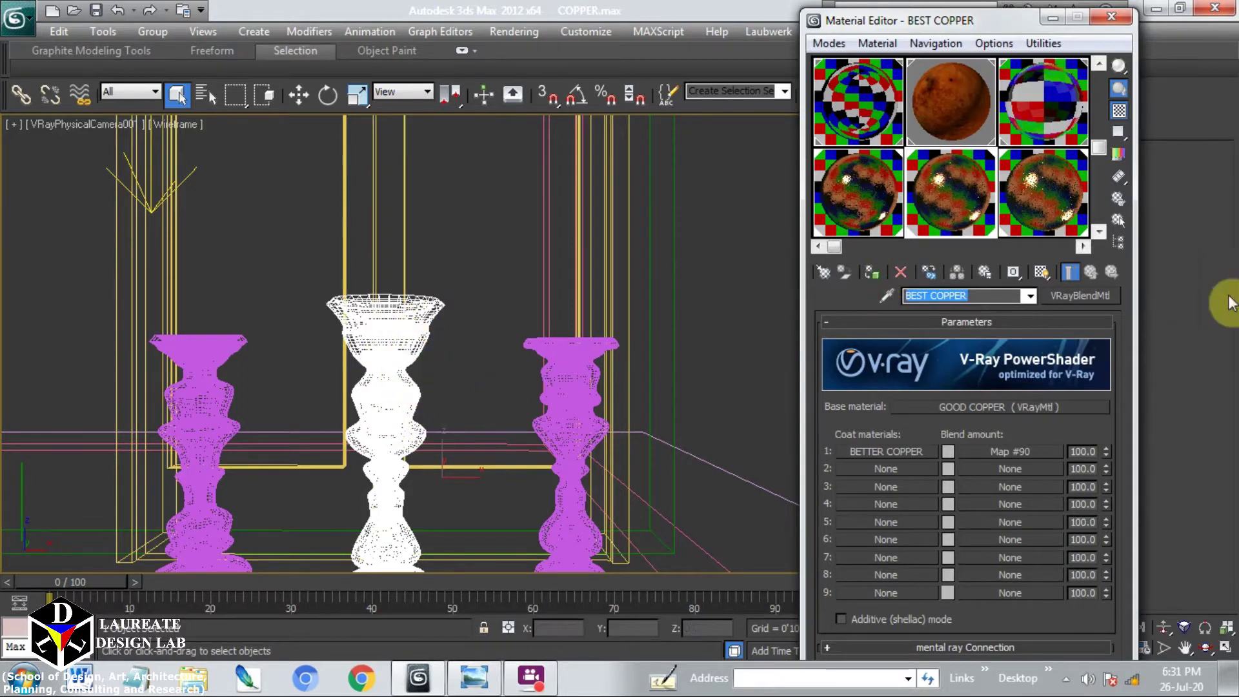
# Examine the BETTER COPPER material, select the rightmost candlestick and show the camera view shaded.
pyautogui.click(1039, 211)
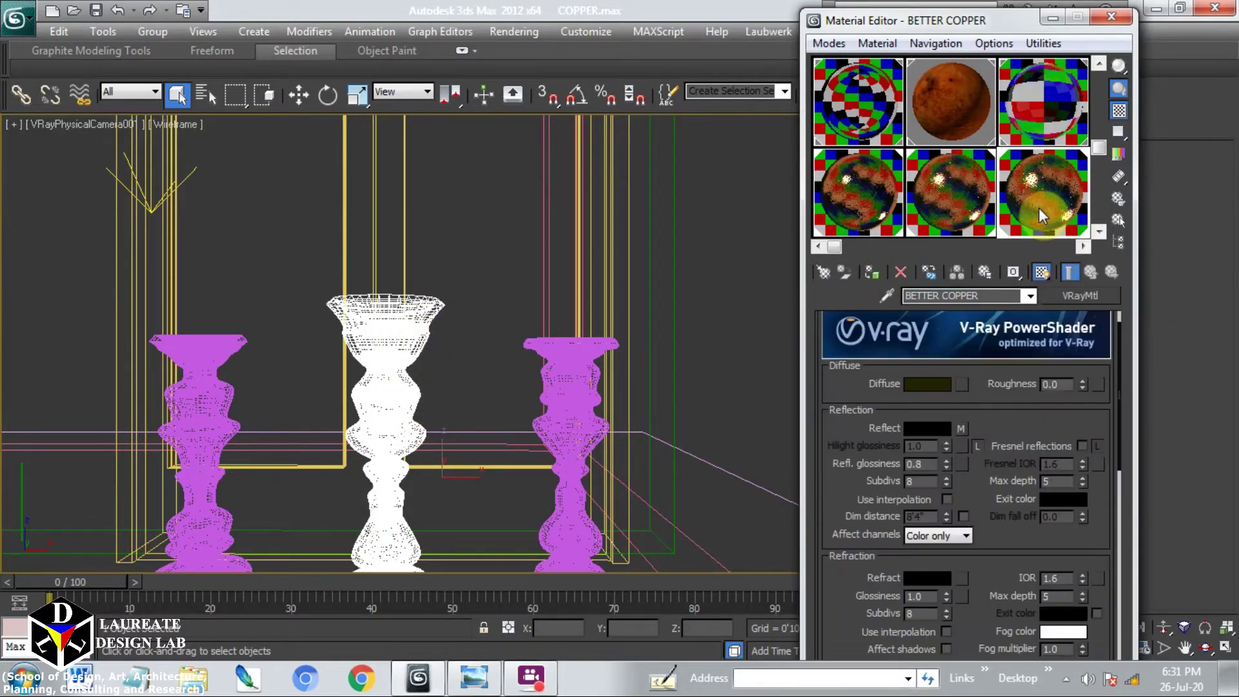
pyautogui.moveTo(987, 297); pyautogui.dragTo(869, 301)
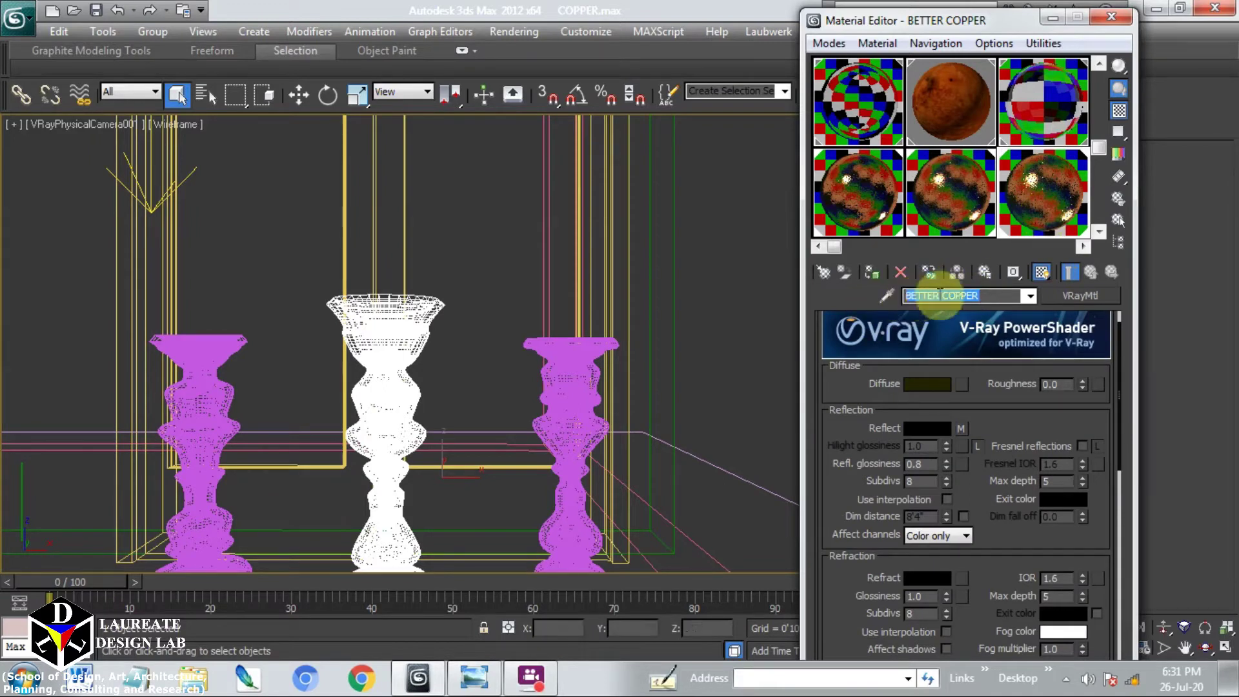
pyautogui.click(570, 383)
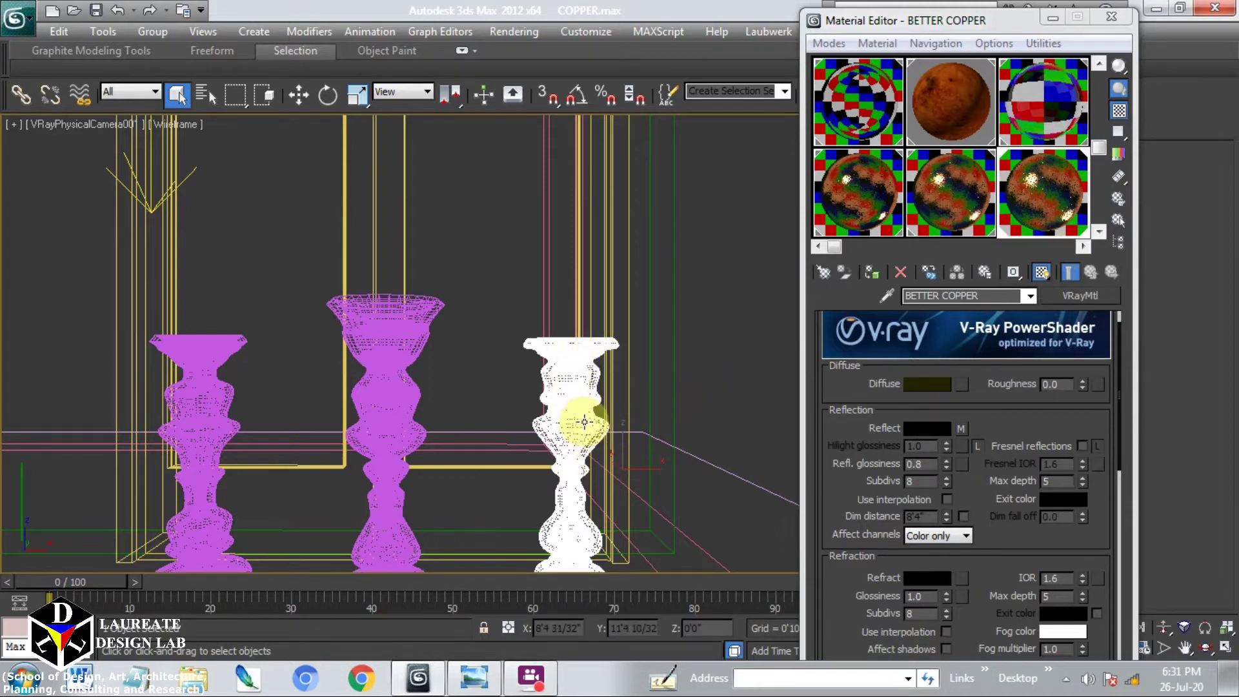
pyautogui.press('F3')
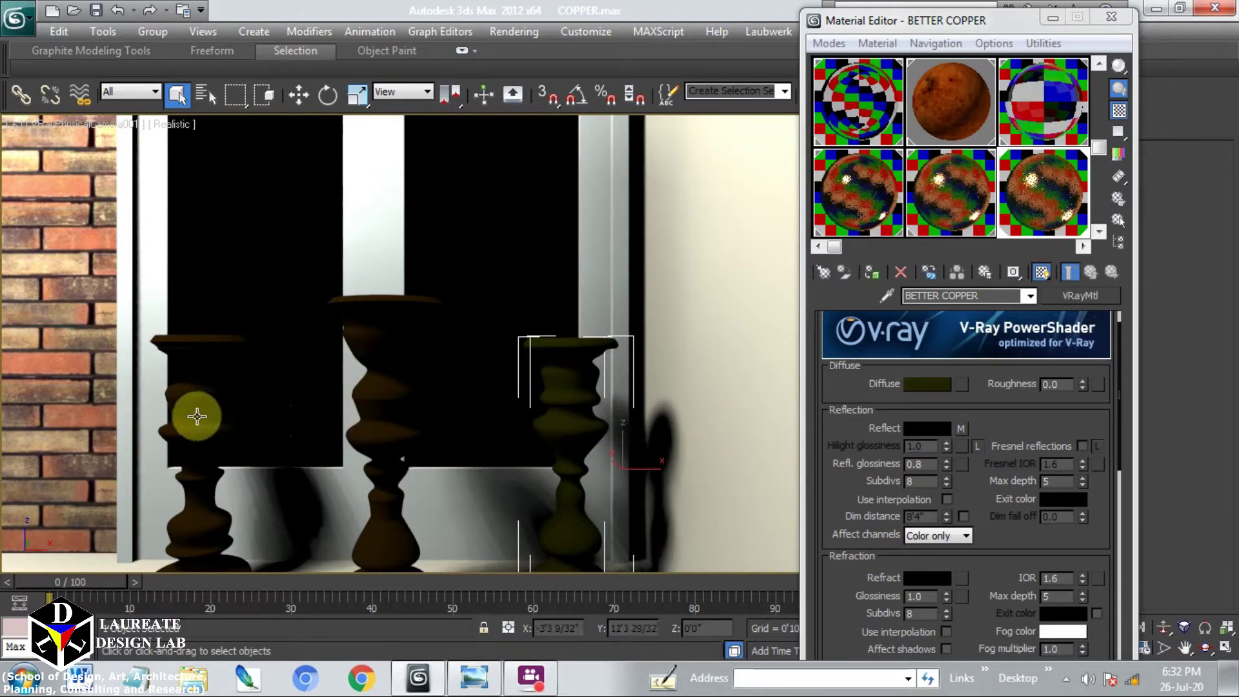
# Rename the ground plane as FLOOR and close the Material Editor.
pyautogui.click(76, 563)
pyautogui.moveTo(998, 25); pyautogui.dragTo(742, 91)
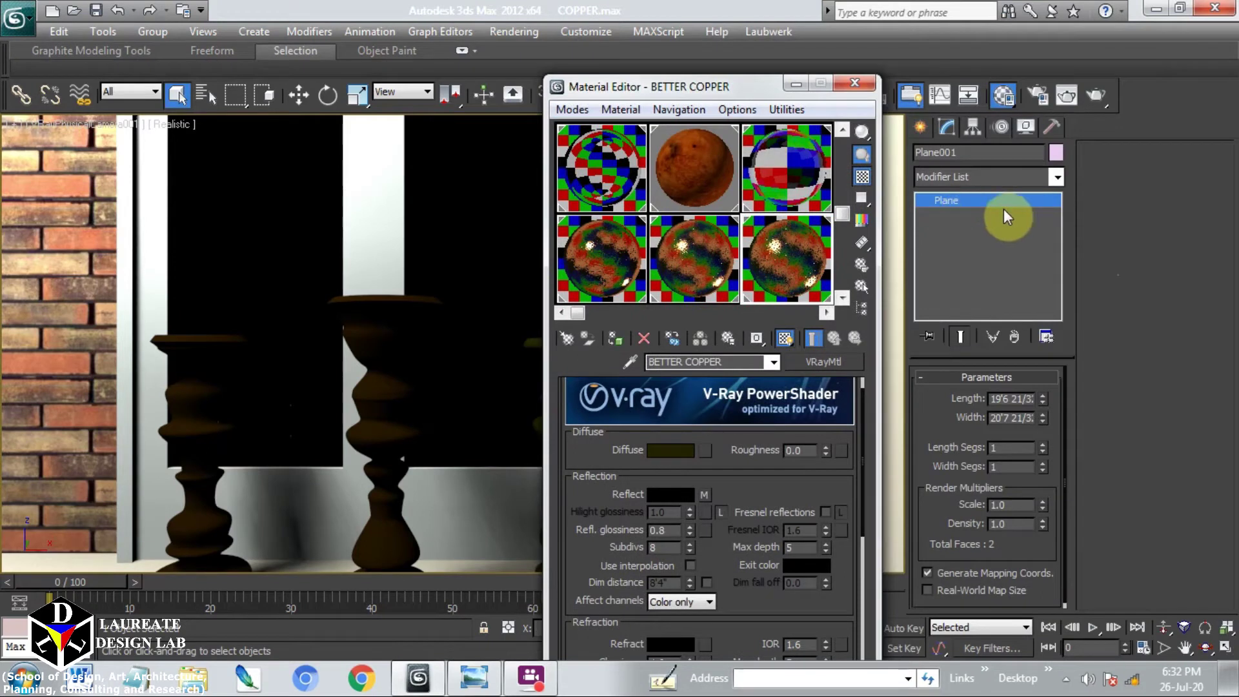
pyautogui.click(960, 152)
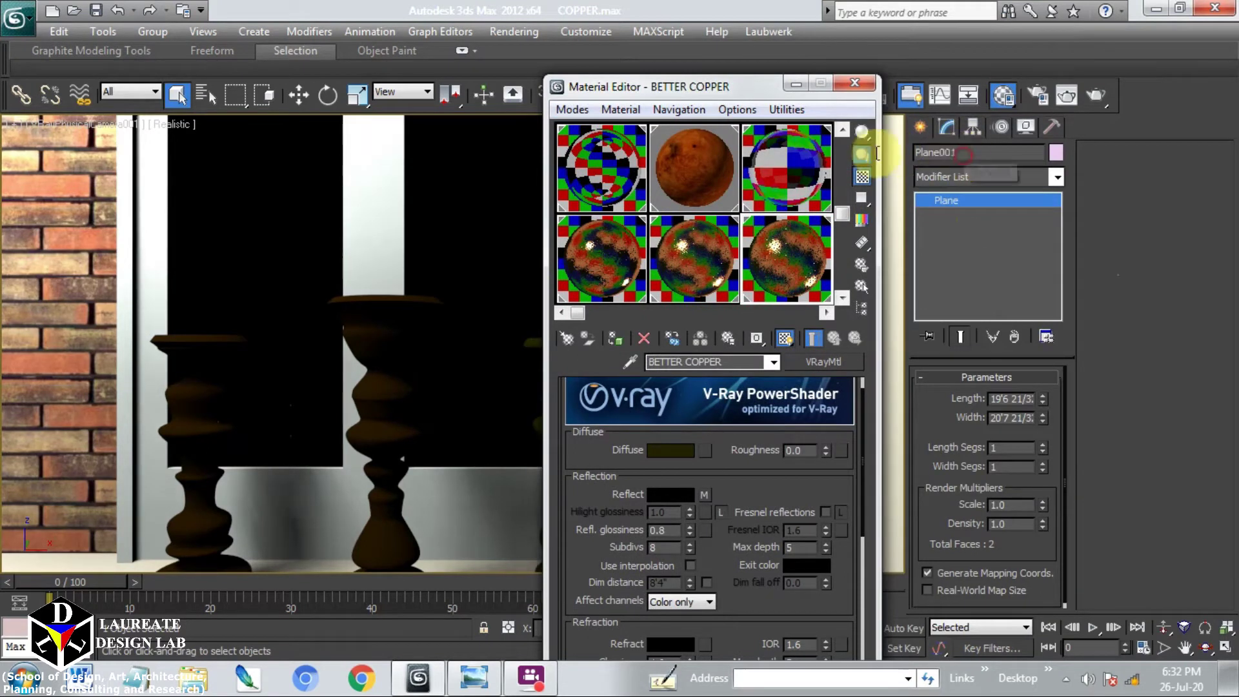
pyautogui.write('FlOOR')
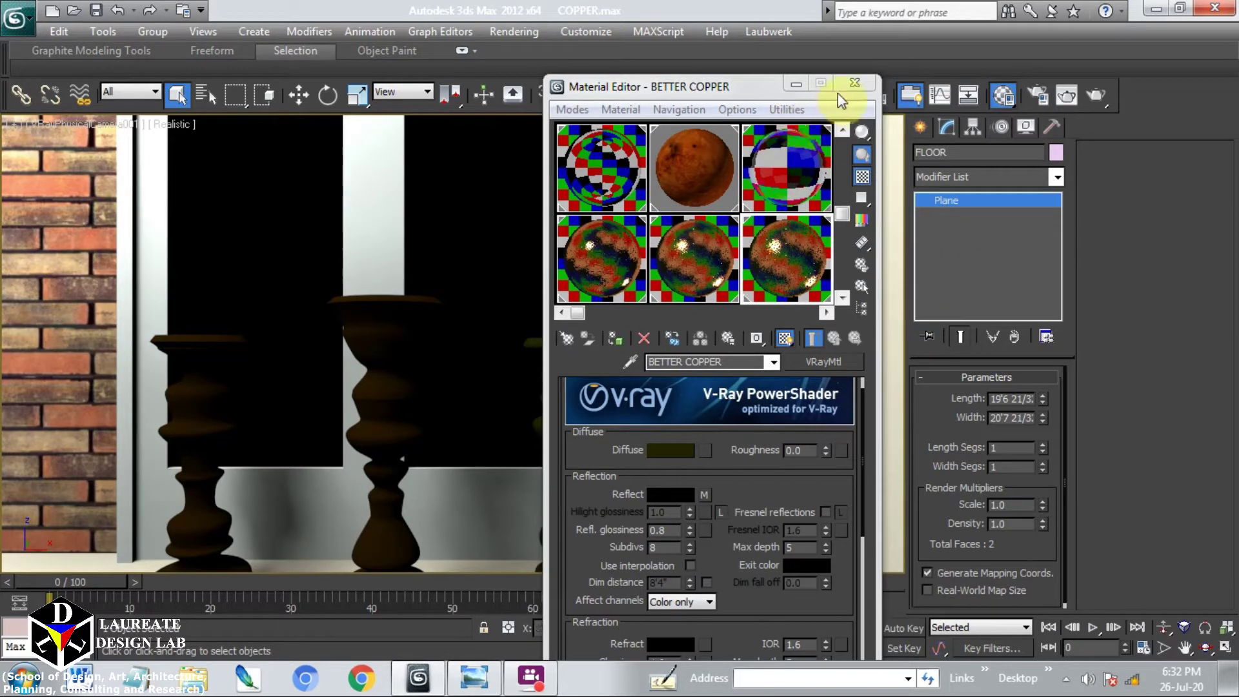
pyautogui.click(855, 84)
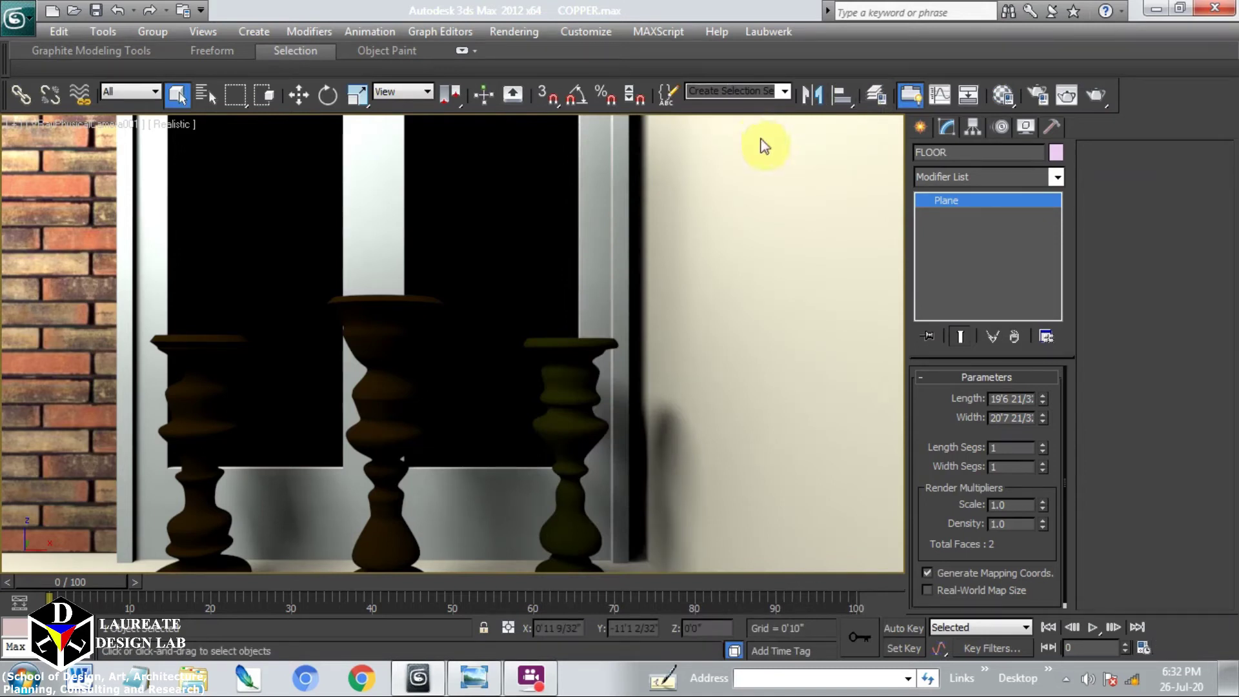
# Rename the upper plane above the room as ROOF and return to the shaded camera view.
pyautogui.press('t')
pyautogui.press('F3')
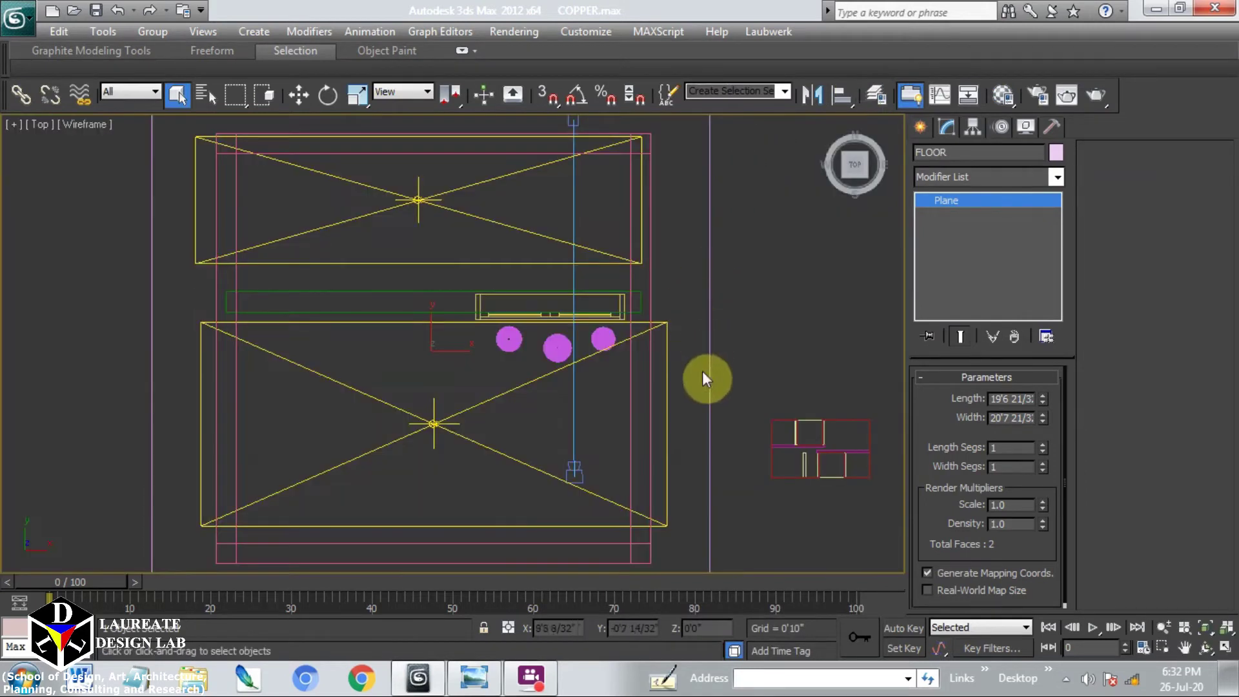
pyautogui.keyDown('alt'); pyautogui.moveTo(651, 425); pyautogui.dragTo(606, 563, button='middle'); pyautogui.keyUp('alt')
pyautogui.click(723, 315)
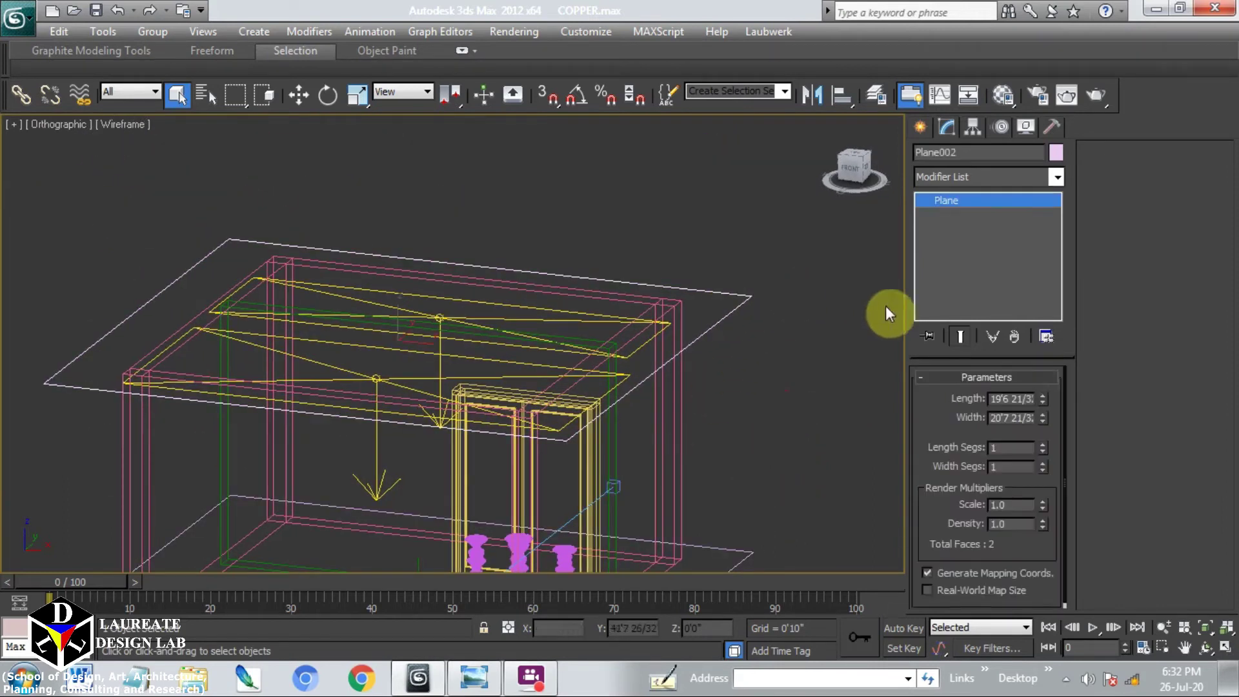
pyautogui.click(980, 153)
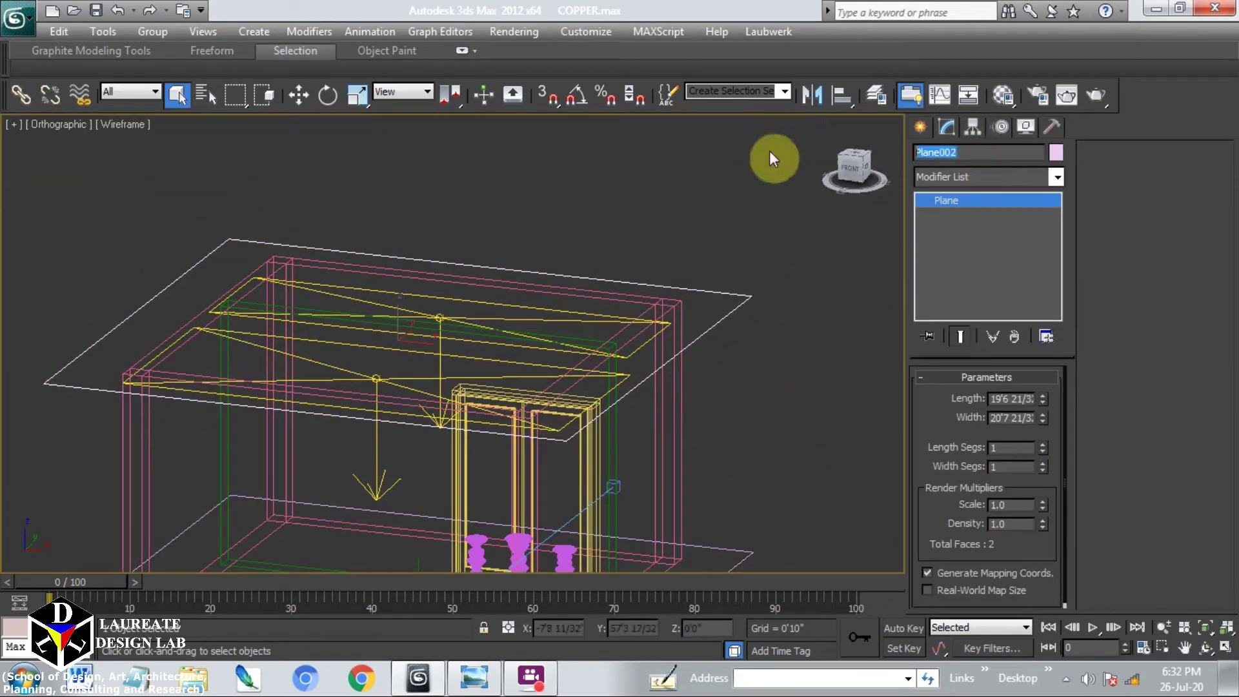
pyautogui.write('ROOF')
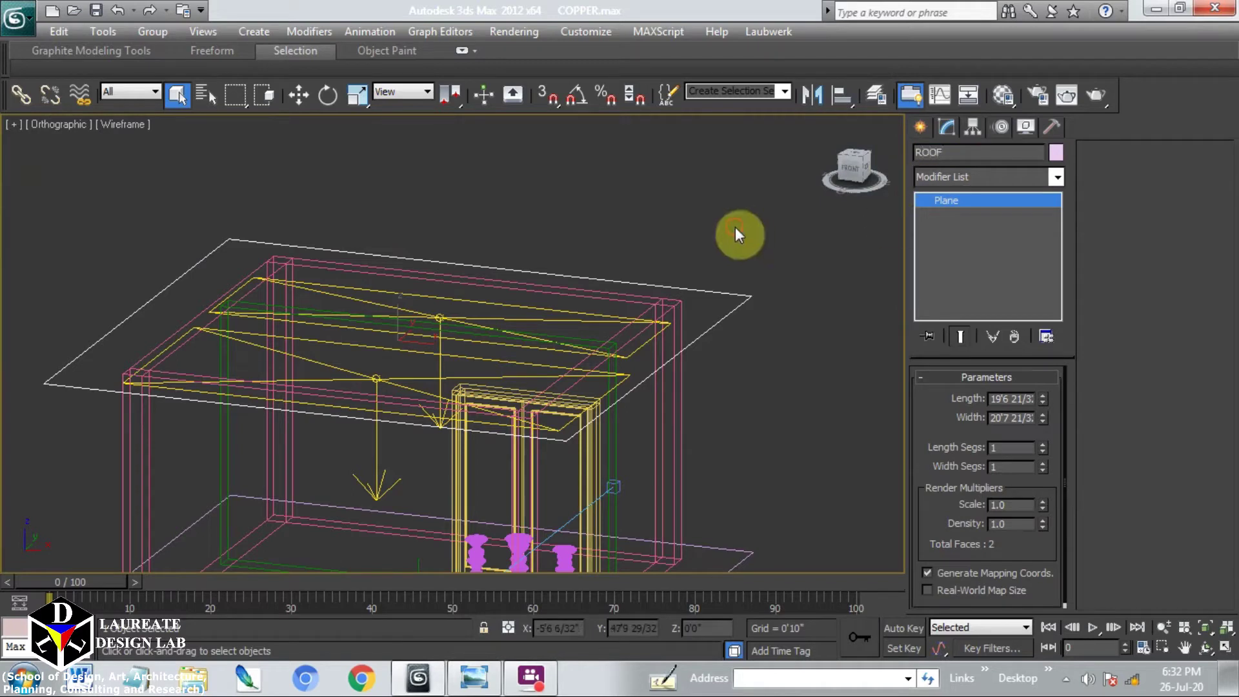
pyautogui.click(696, 259)
pyautogui.press('c')
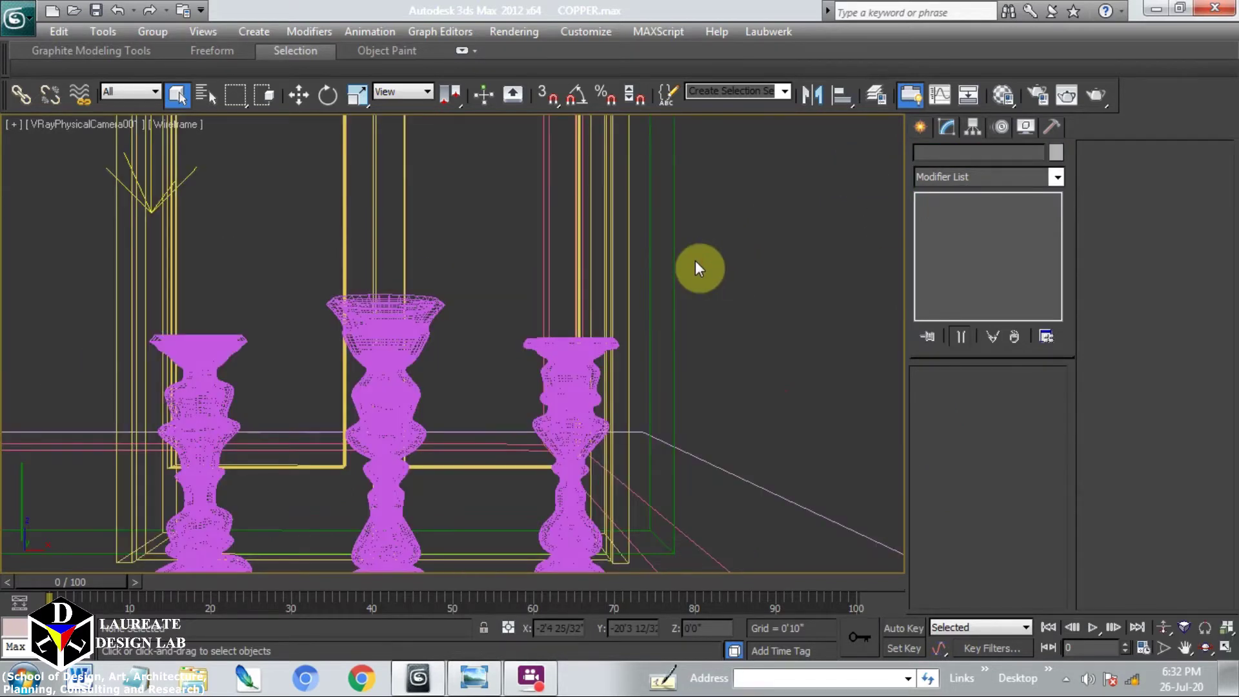
pyautogui.press('F3')
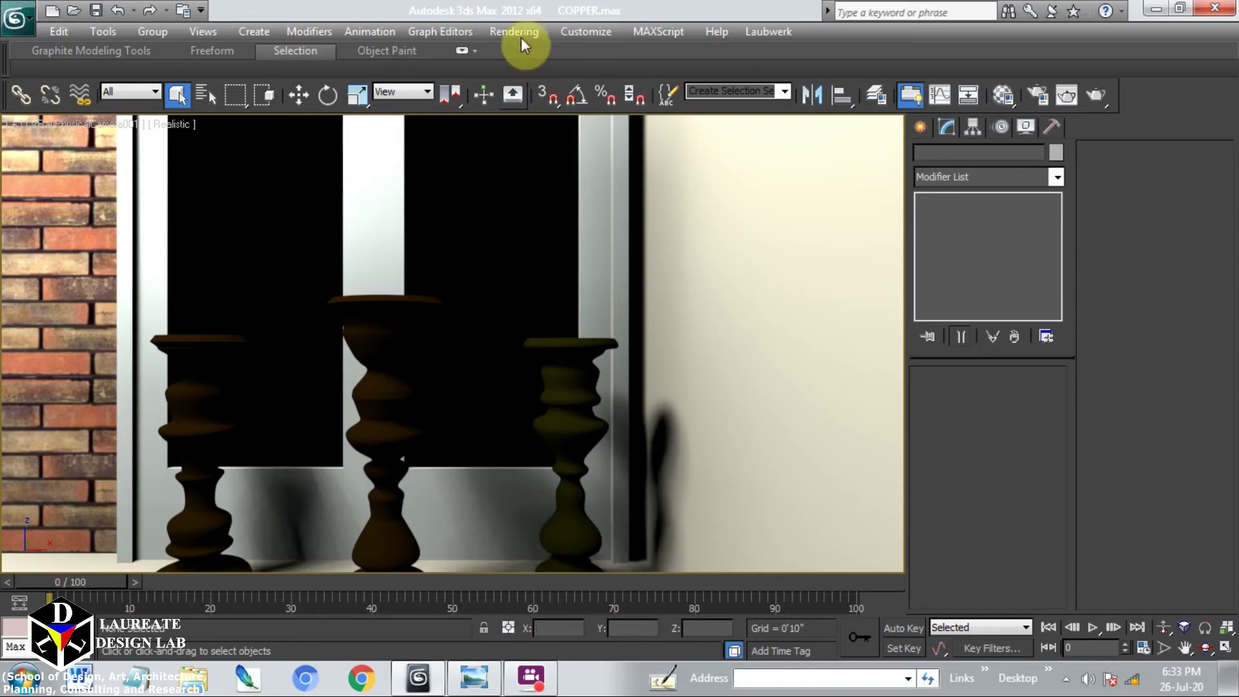
# Open the render setup and examine the common output width and height settings.
pyautogui.click(521, 33)
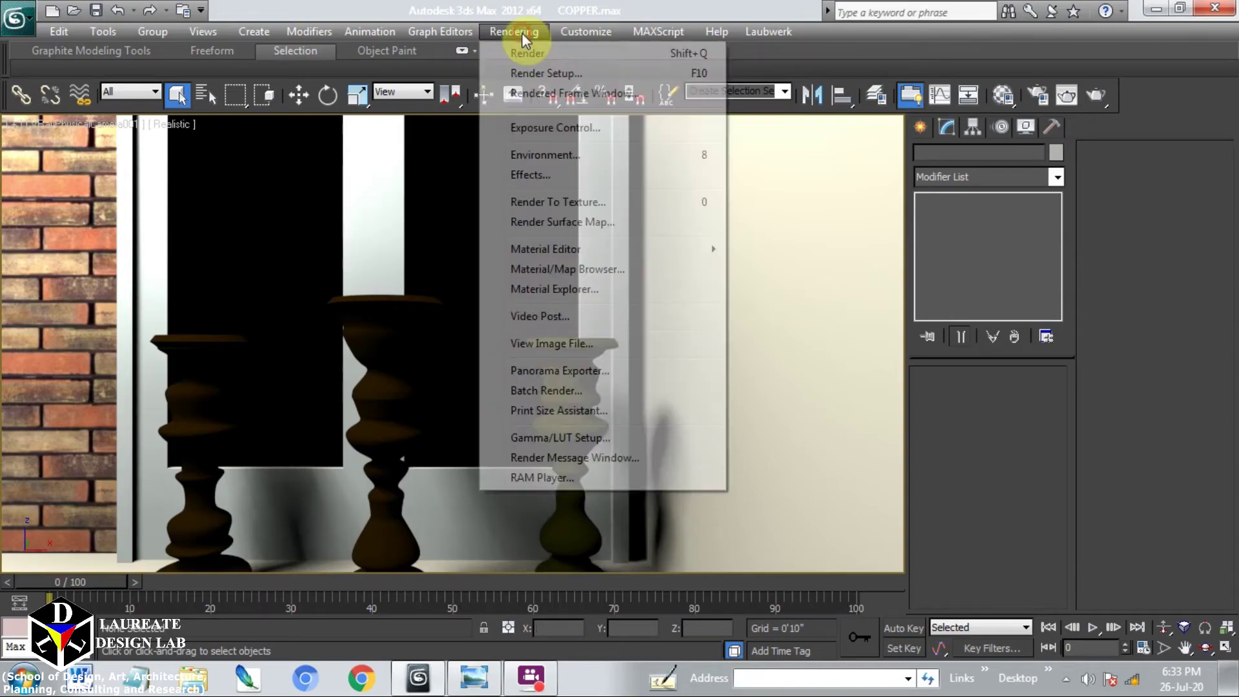
pyautogui.click(536, 73)
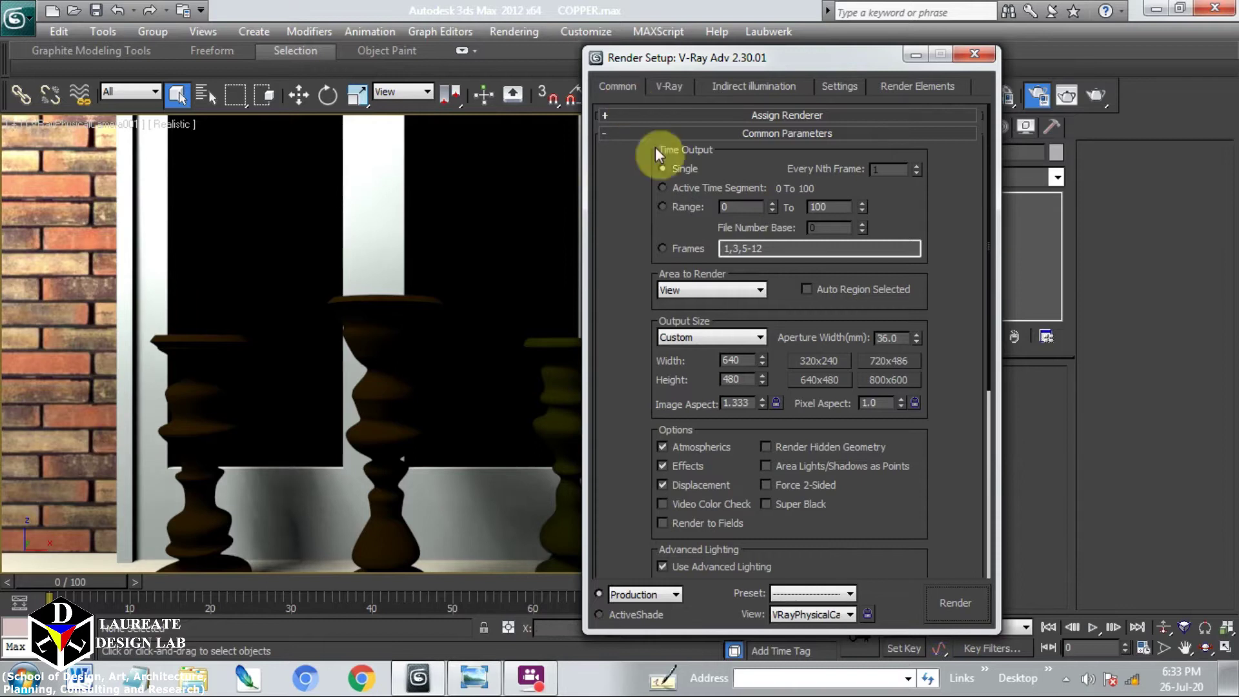
pyautogui.moveTo(747, 361); pyautogui.dragTo(680, 380)
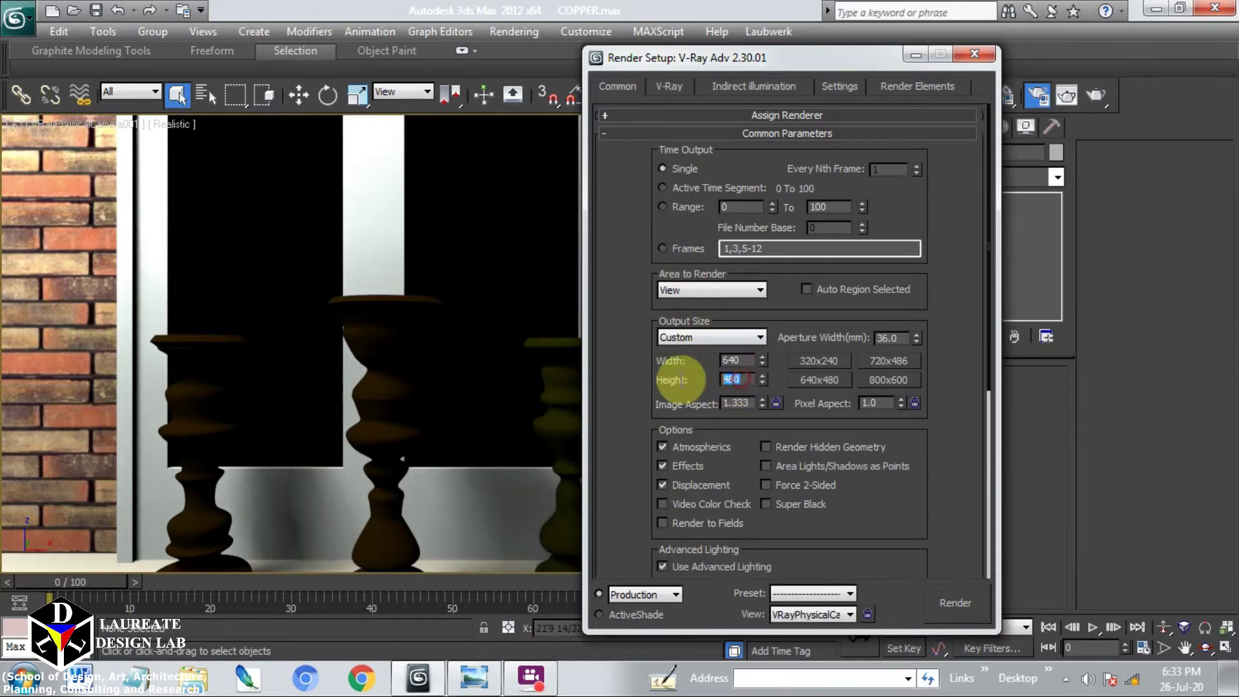
# Examine V-Ray's frame buffer and global switches settings.
pyautogui.click(668, 85)
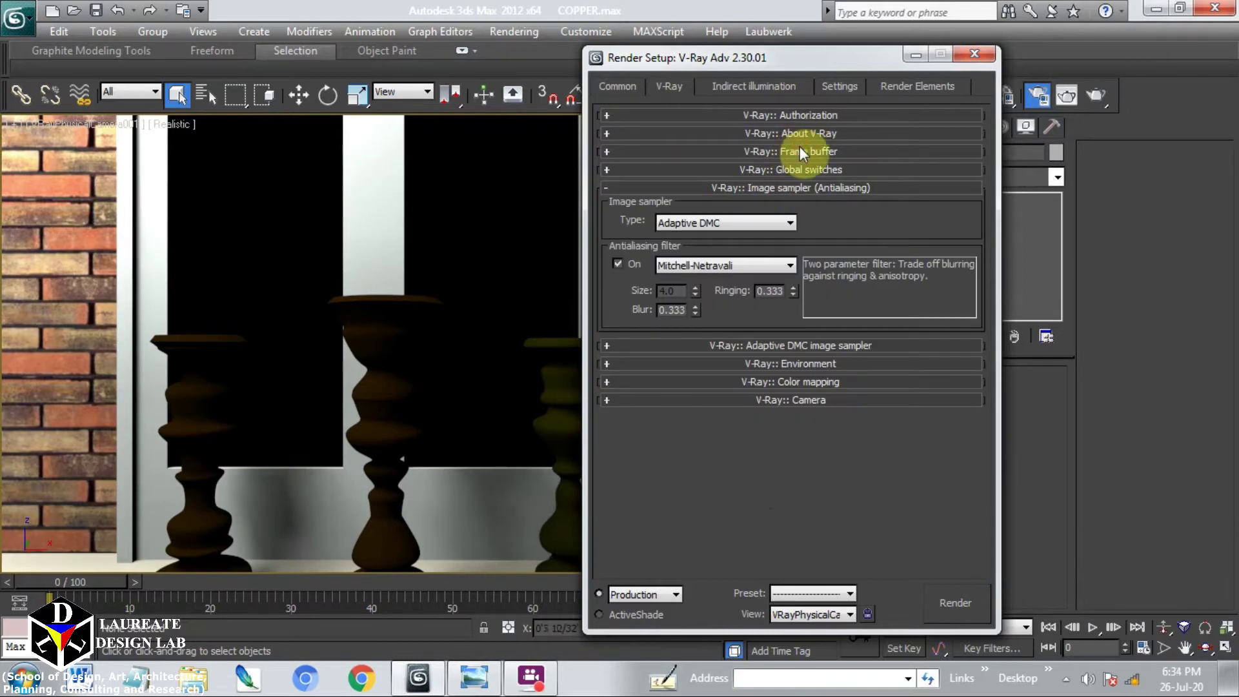
pyautogui.click(800, 149)
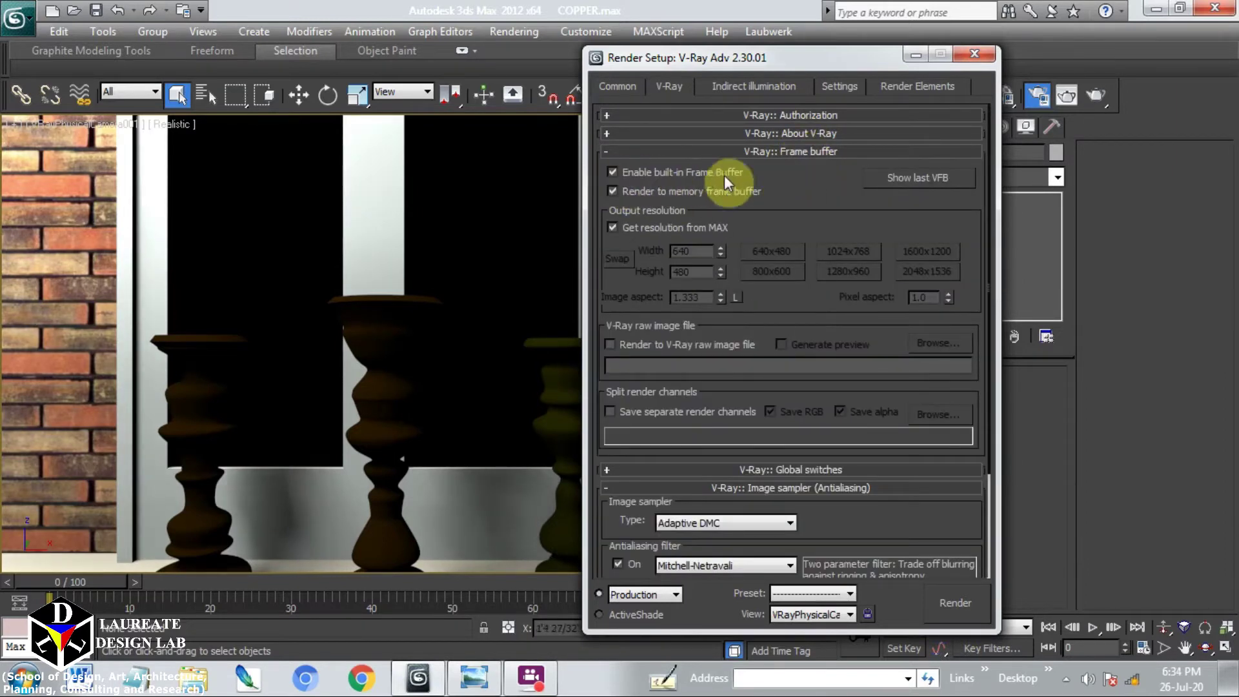
pyautogui.click(735, 152)
pyautogui.click(739, 167)
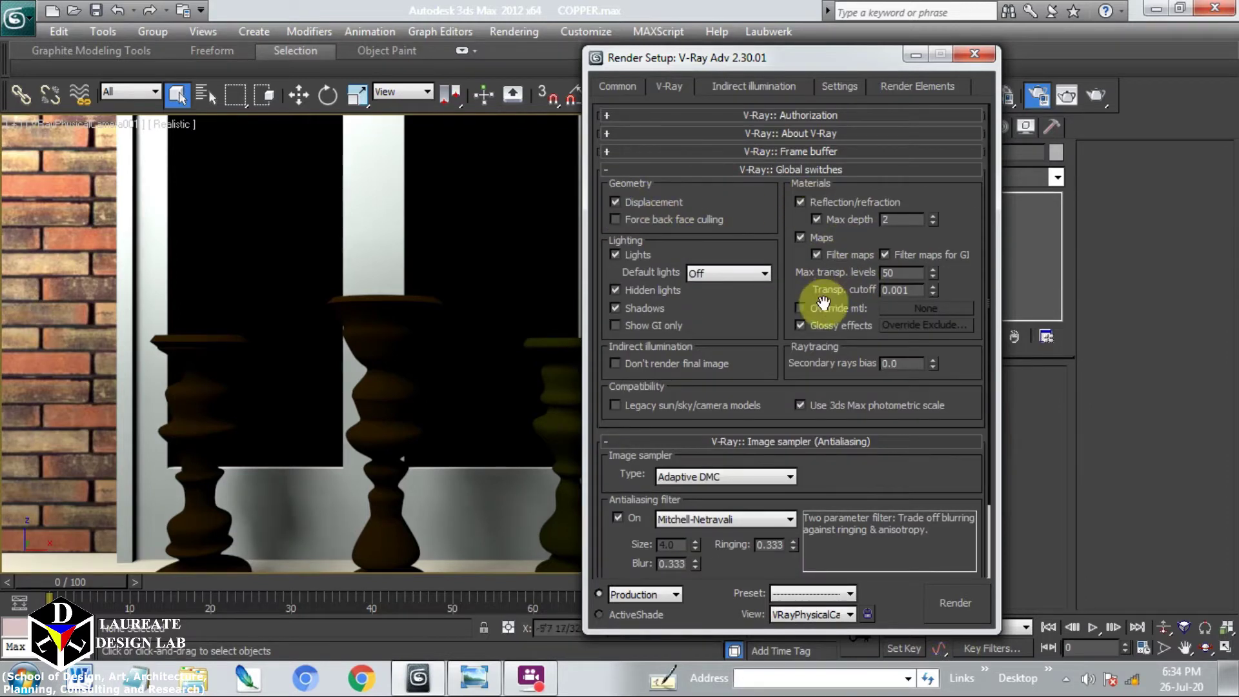
pyautogui.click(728, 171)
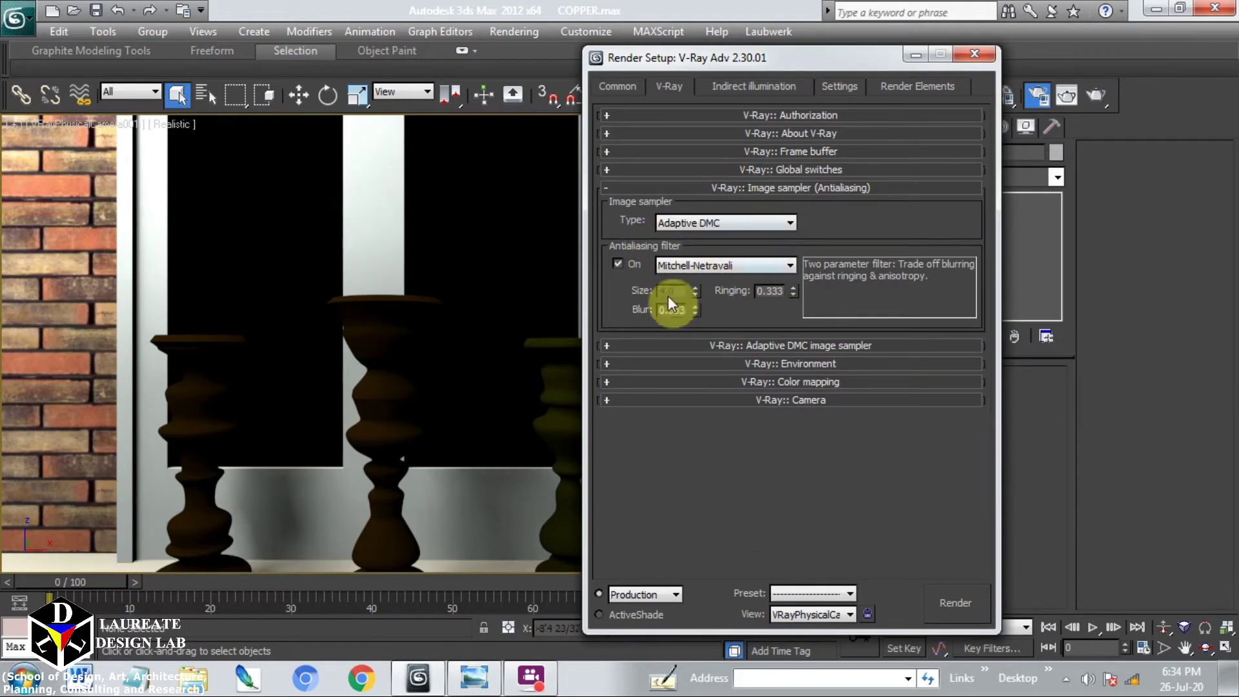
# Examine the Adaptive DMC image sampler subdivisions and the environment overrides, including the GI skylight colour.
pyautogui.click(708, 188)
pyautogui.click(715, 206)
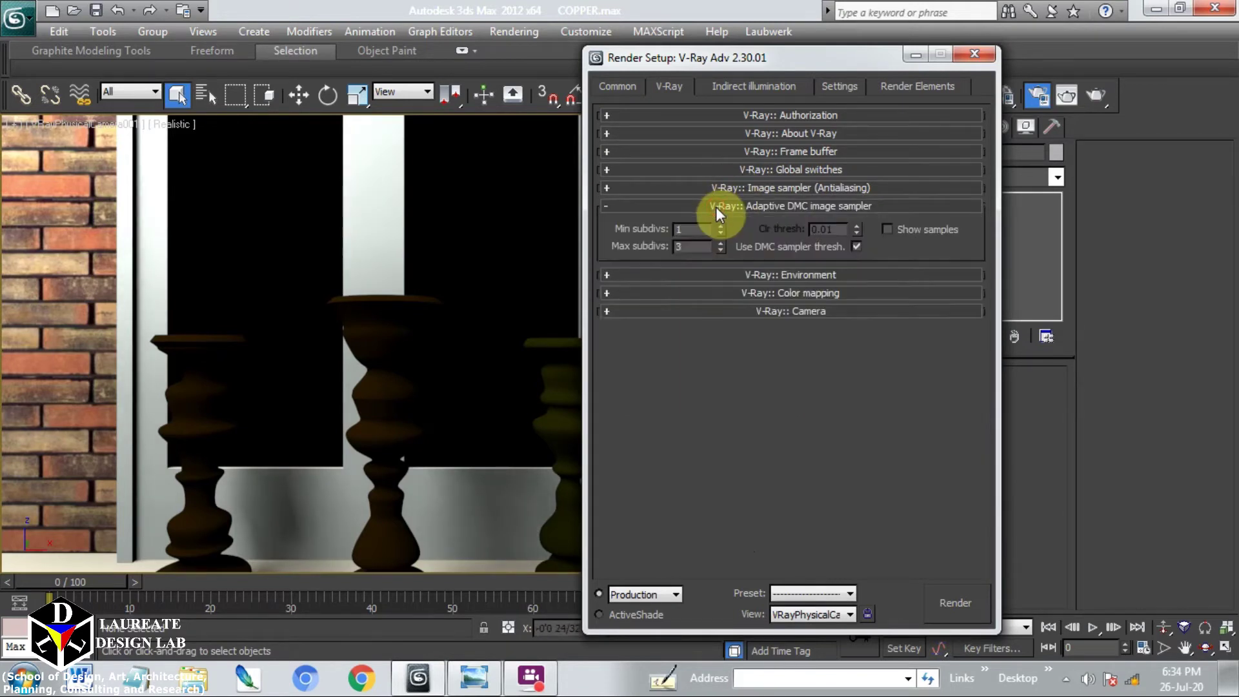
pyautogui.click(789, 207)
pyautogui.click(784, 225)
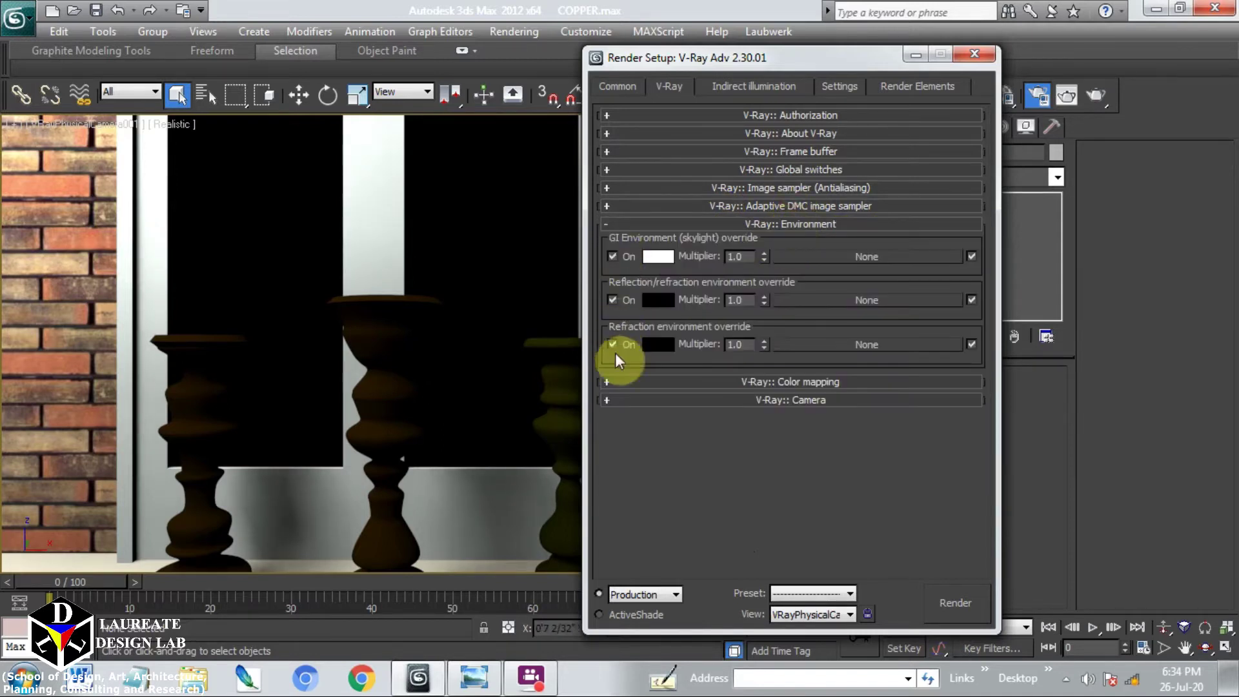
pyautogui.click(658, 256)
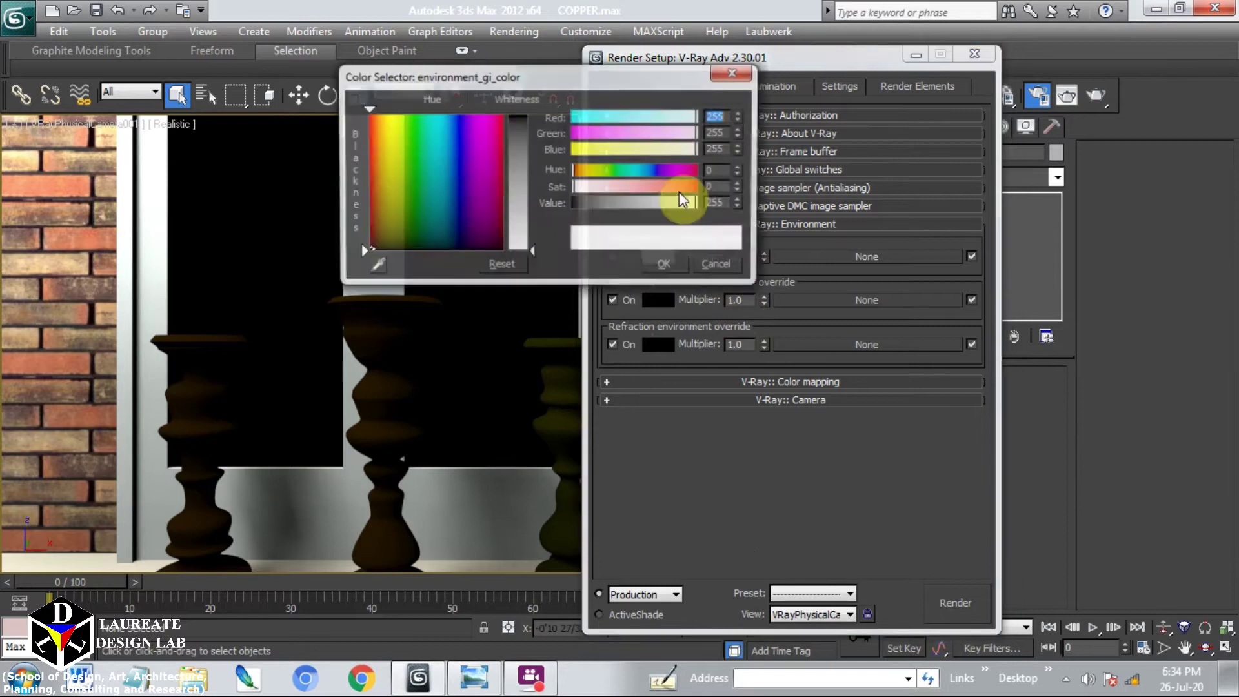
pyautogui.click(666, 270)
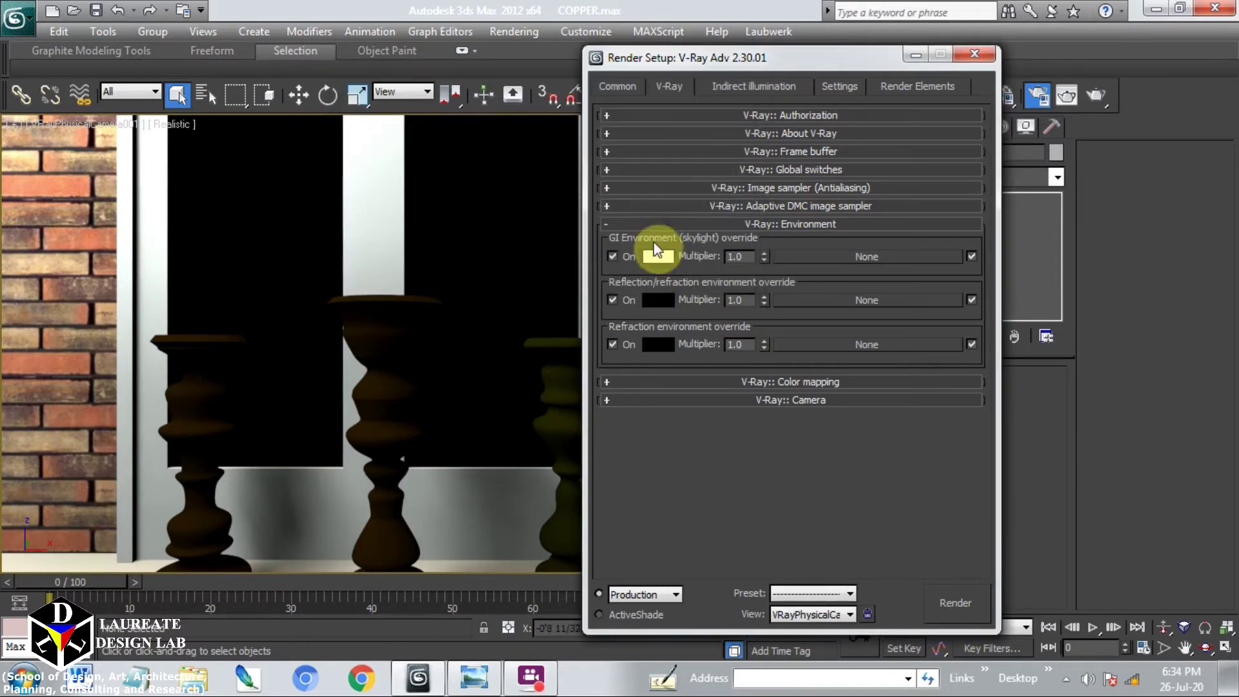
pyautogui.click(653, 223)
# Examine V-Ray's color mapping multipliers and gamma, and its camera settings.
pyautogui.click(692, 244)
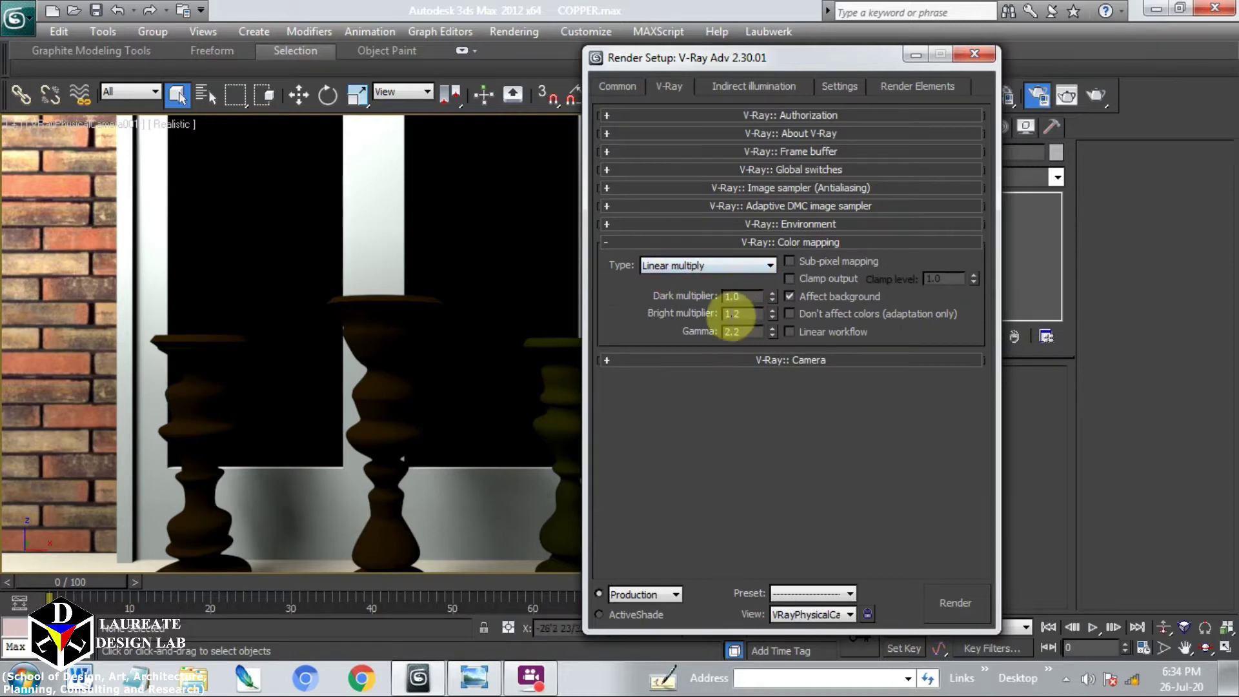
pyautogui.click(732, 243)
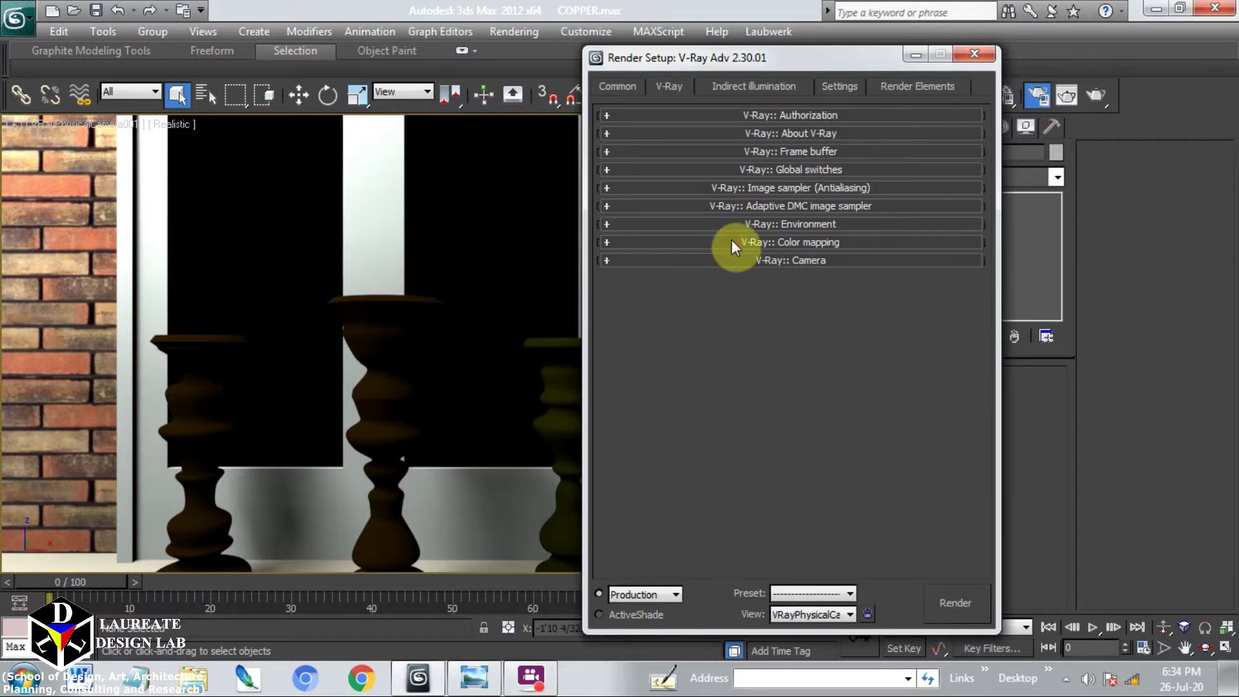
pyautogui.click(733, 261)
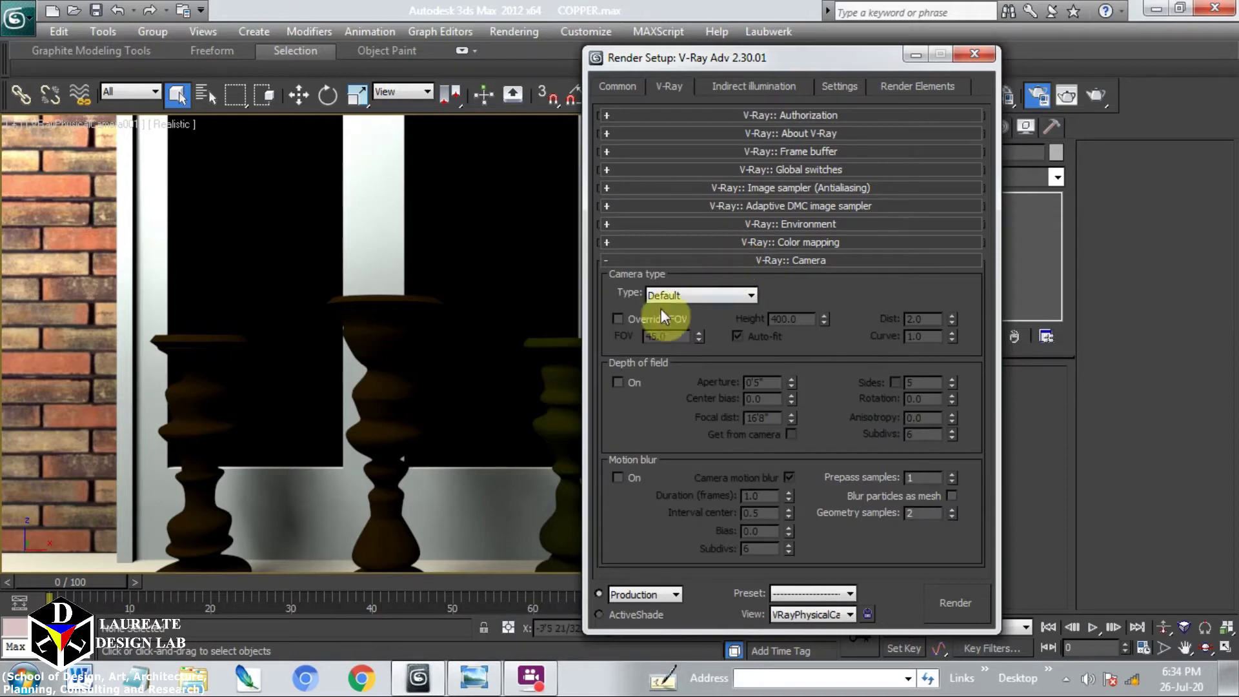
pyautogui.click(718, 260)
# Examine the indirect illumination bounces and ambient occlusion, and the irradiance map preset and samples.
pyautogui.click(724, 86)
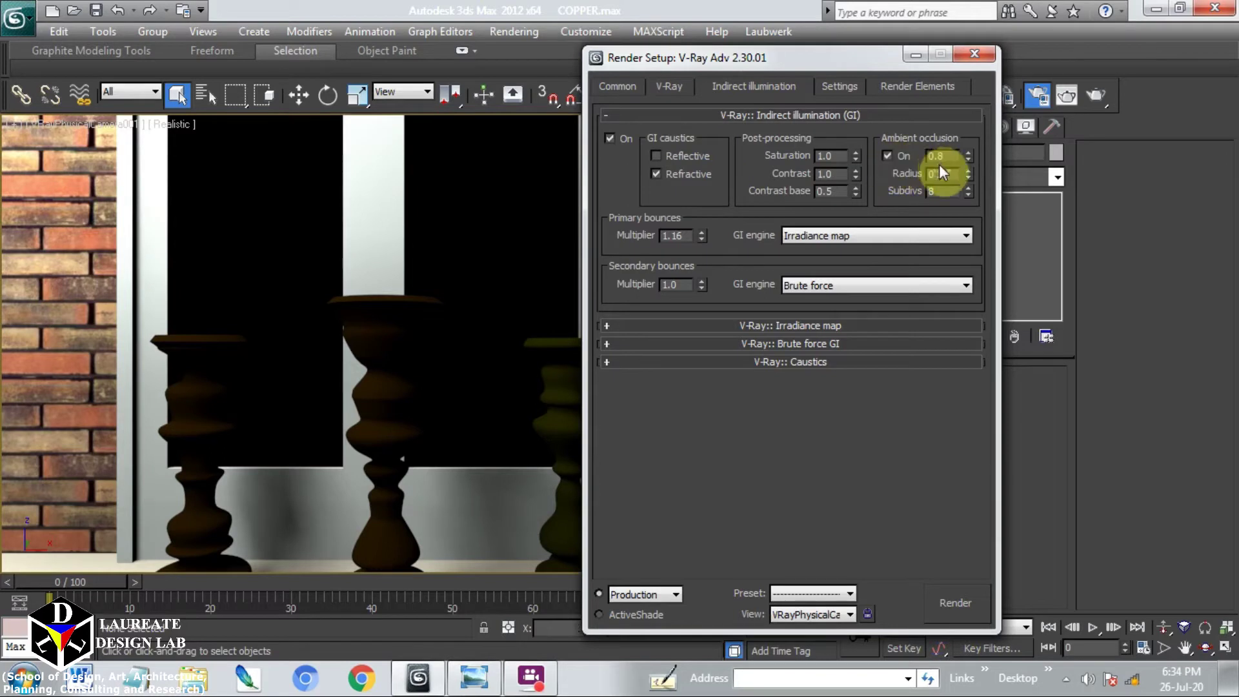
pyautogui.click(720, 118)
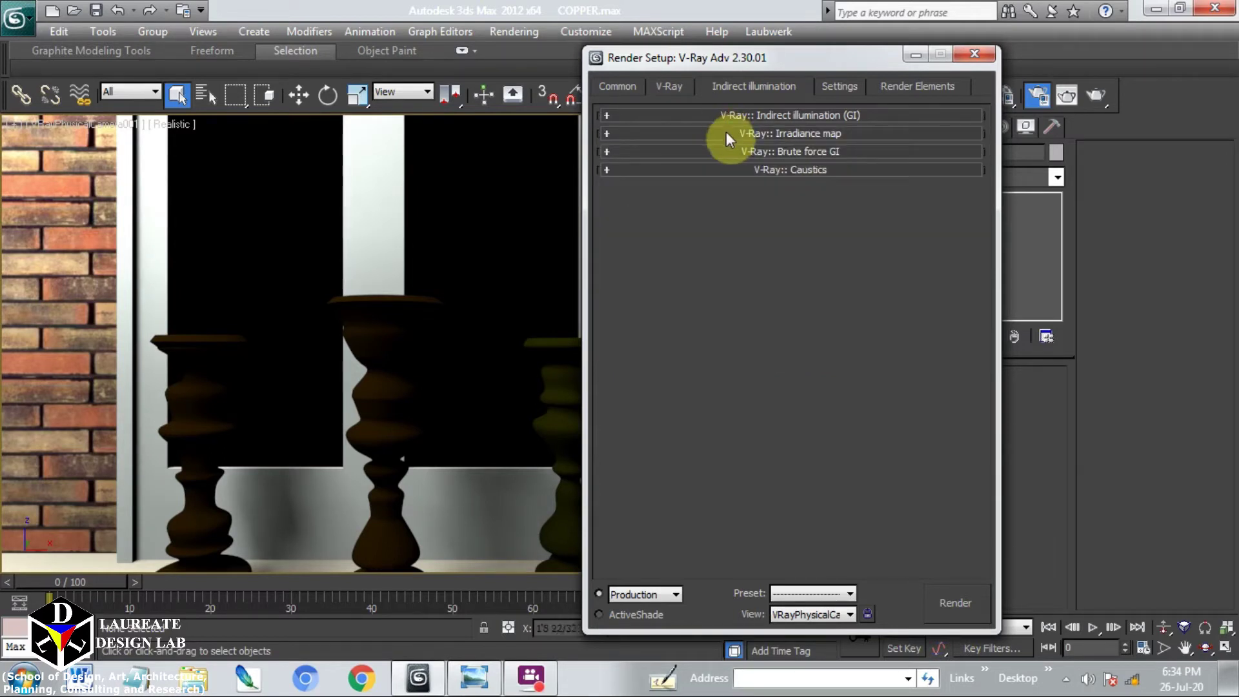
pyautogui.click(726, 133)
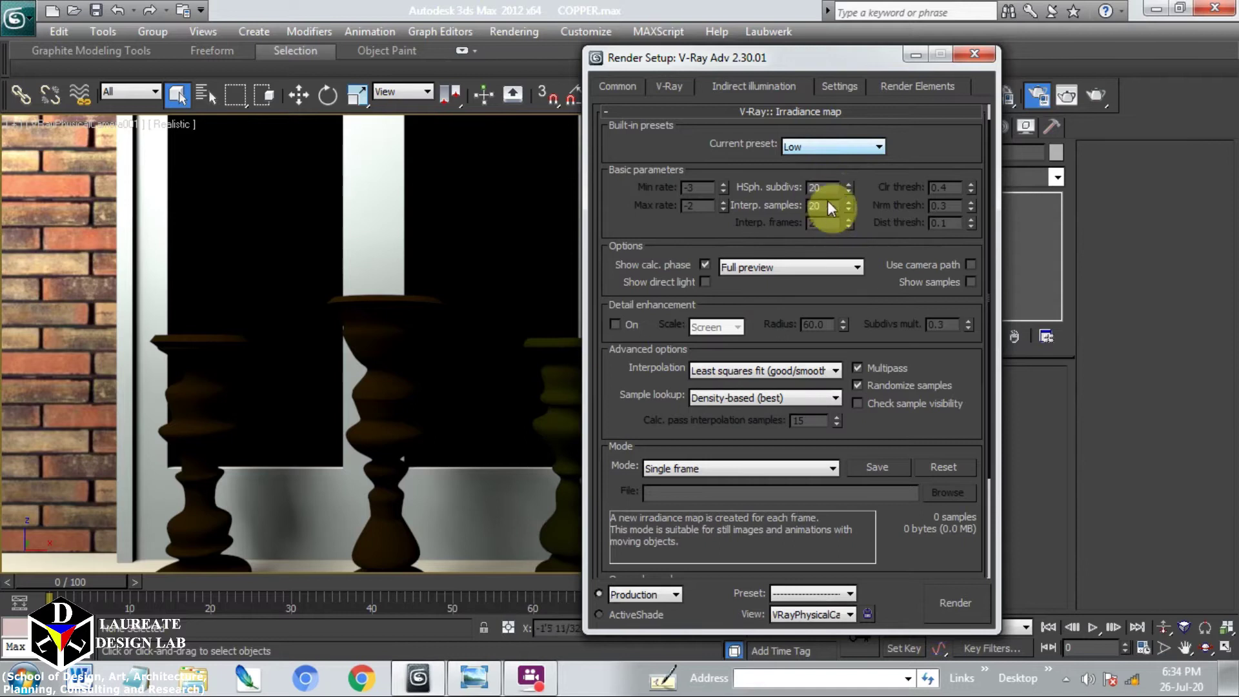
pyautogui.click(721, 114)
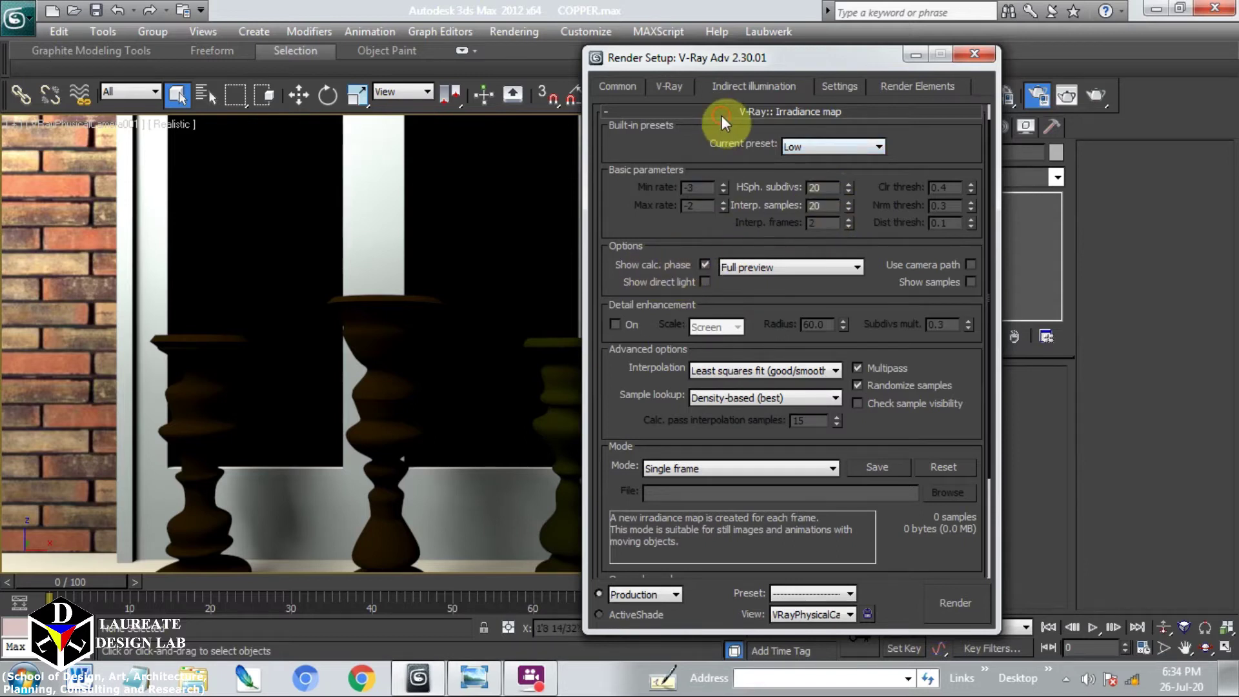
# Examine the Brute force GI subdivisions and secondary bounces, and the caustics settings.
pyautogui.click(735, 152)
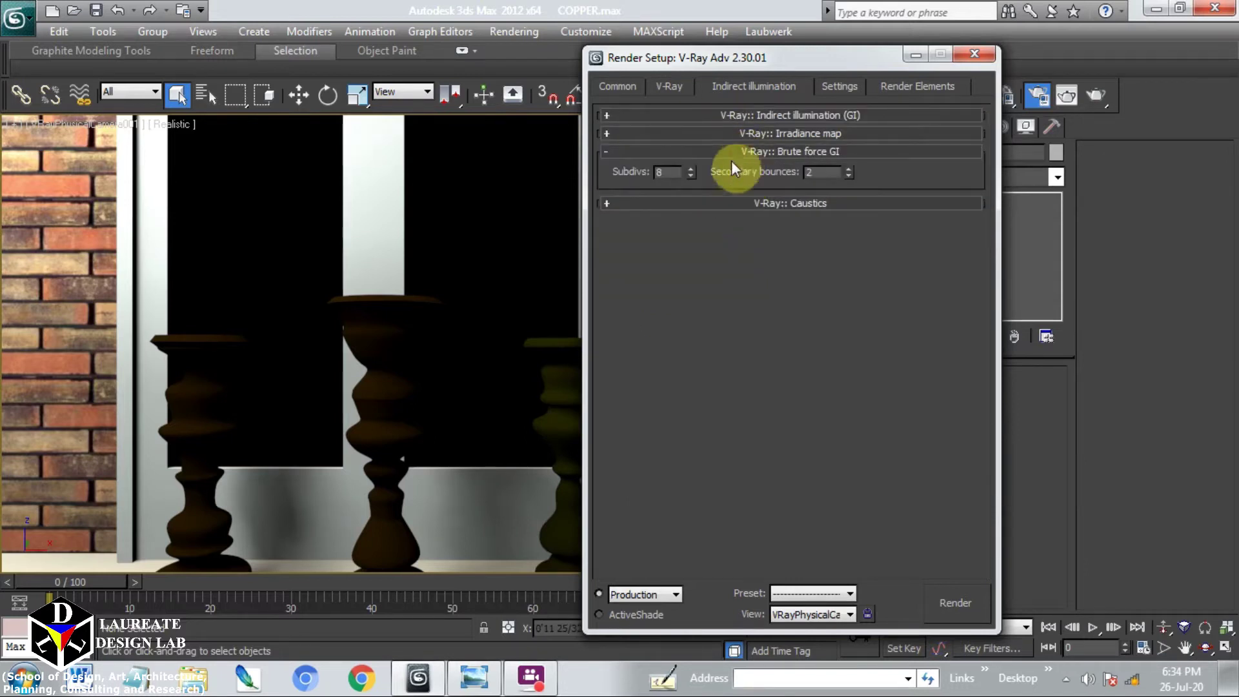
pyautogui.moveTo(667, 169); pyautogui.dragTo(622, 167)
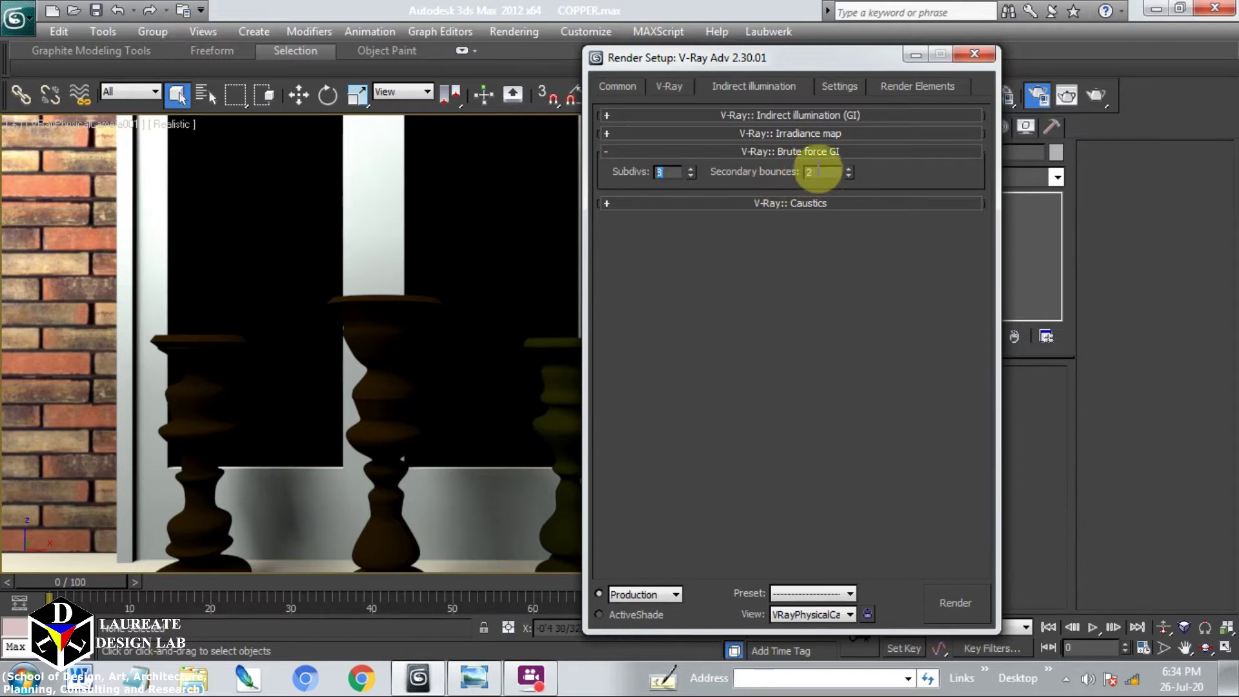
pyautogui.moveTo(818, 169); pyautogui.dragTo(782, 169)
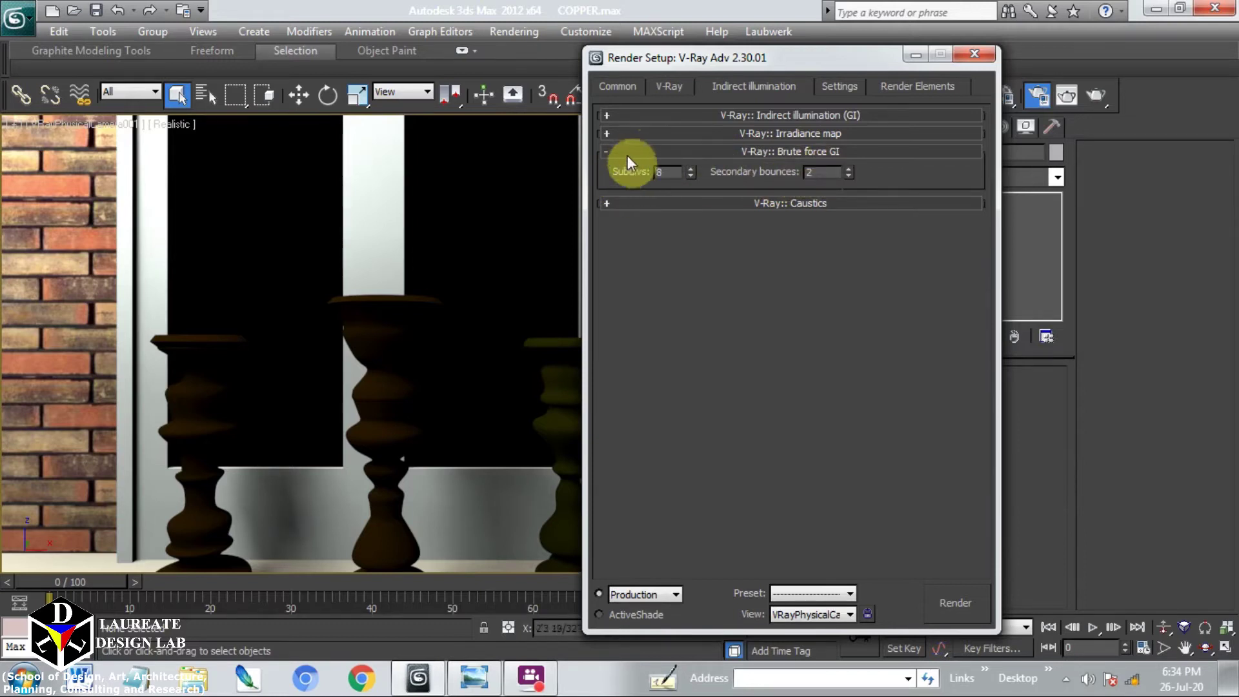
pyautogui.click(628, 154)
pyautogui.click(626, 169)
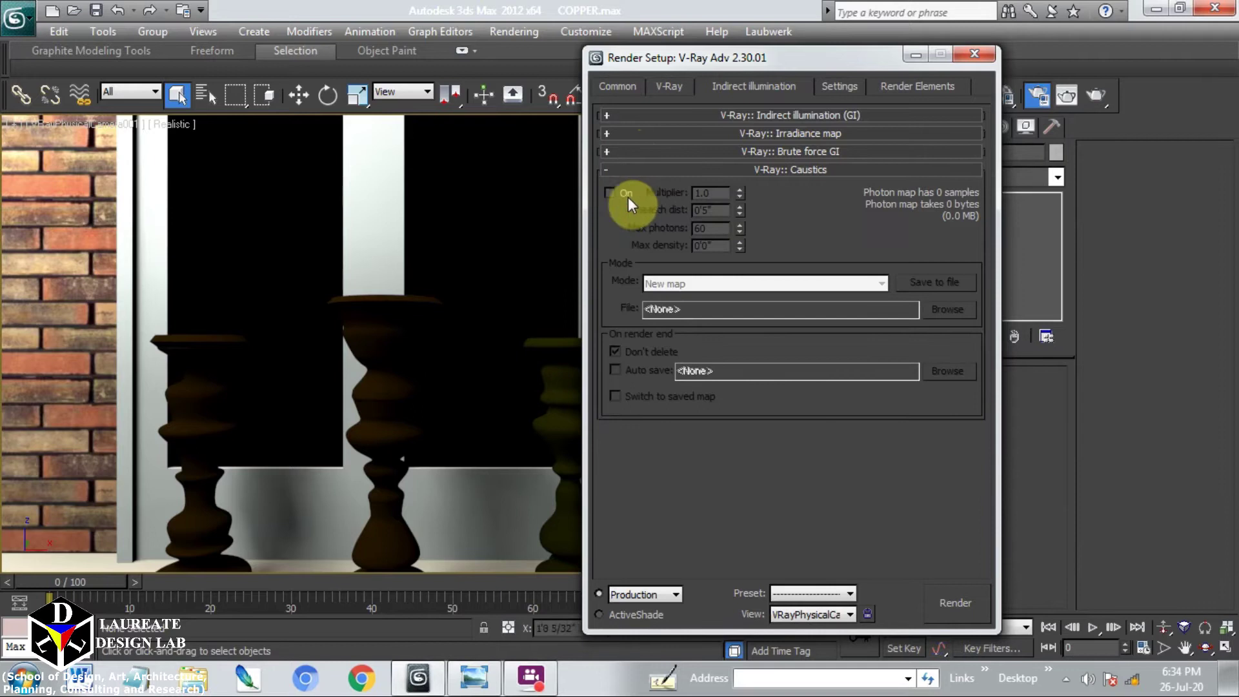
pyautogui.click(710, 167)
# Examine the system render region division and the render elements, and close the render setup.
pyautogui.click(823, 87)
pyautogui.doubleClick(831, 261)
pyautogui.moveTo(836, 279); pyautogui.dragTo(782, 280)
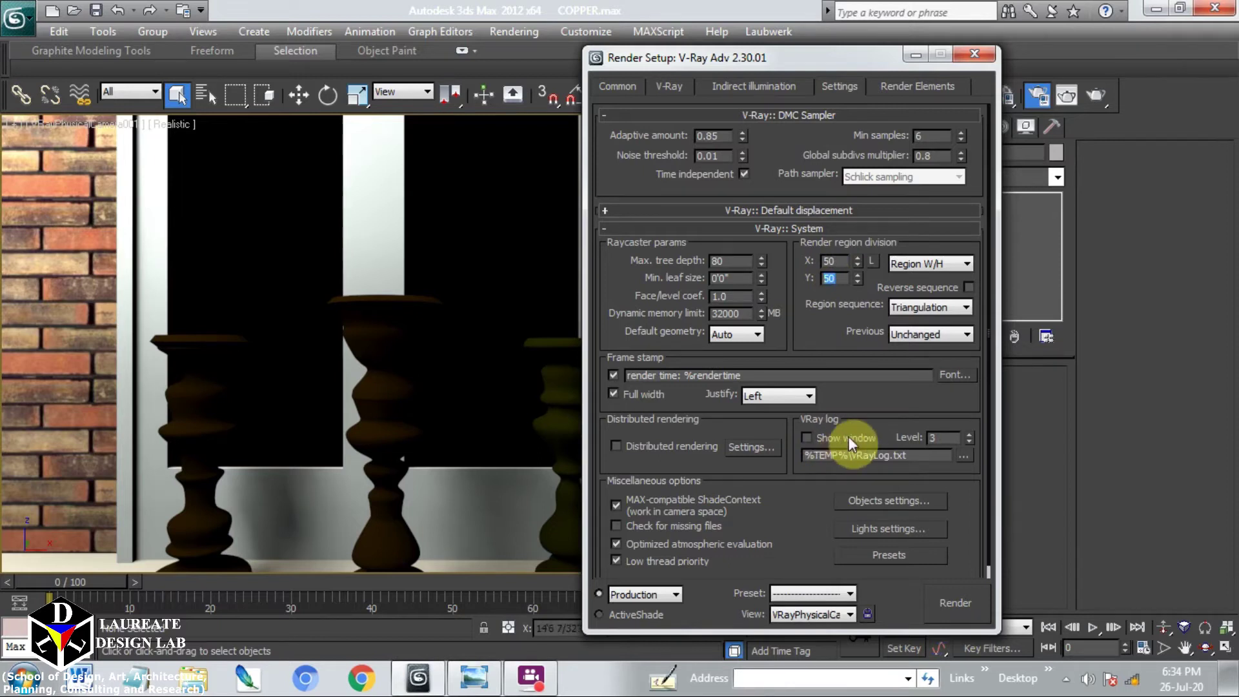
pyautogui.click(884, 86)
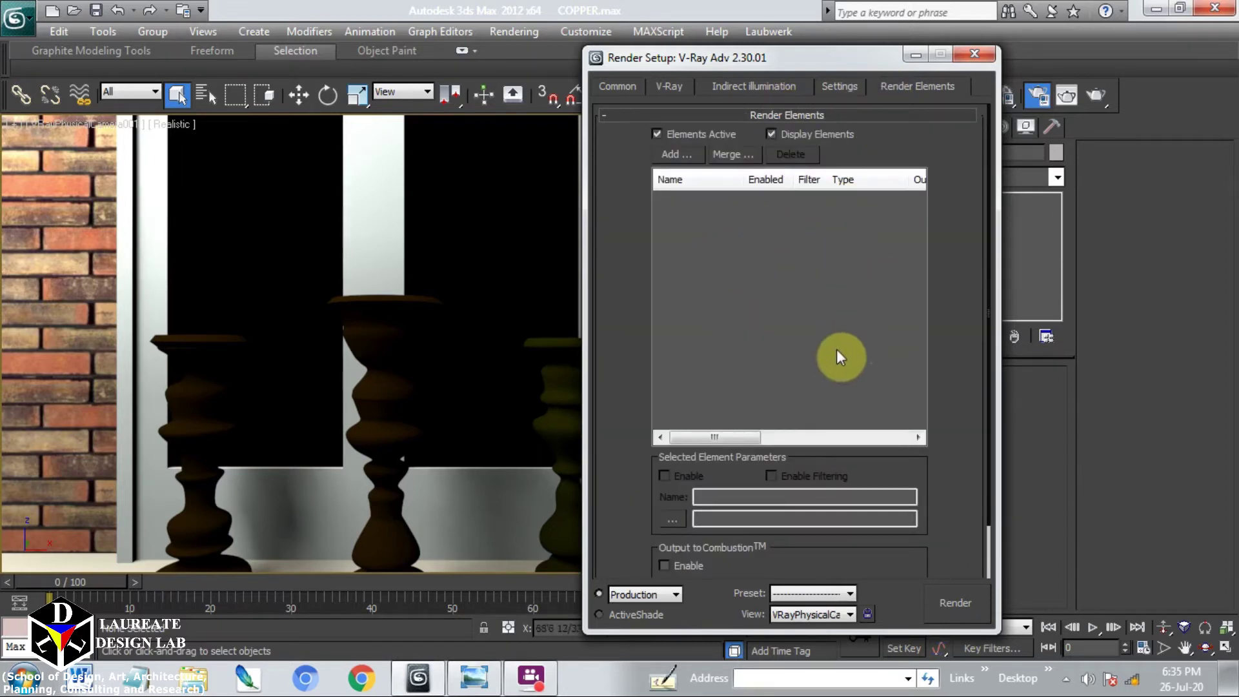
pyautogui.click(975, 54)
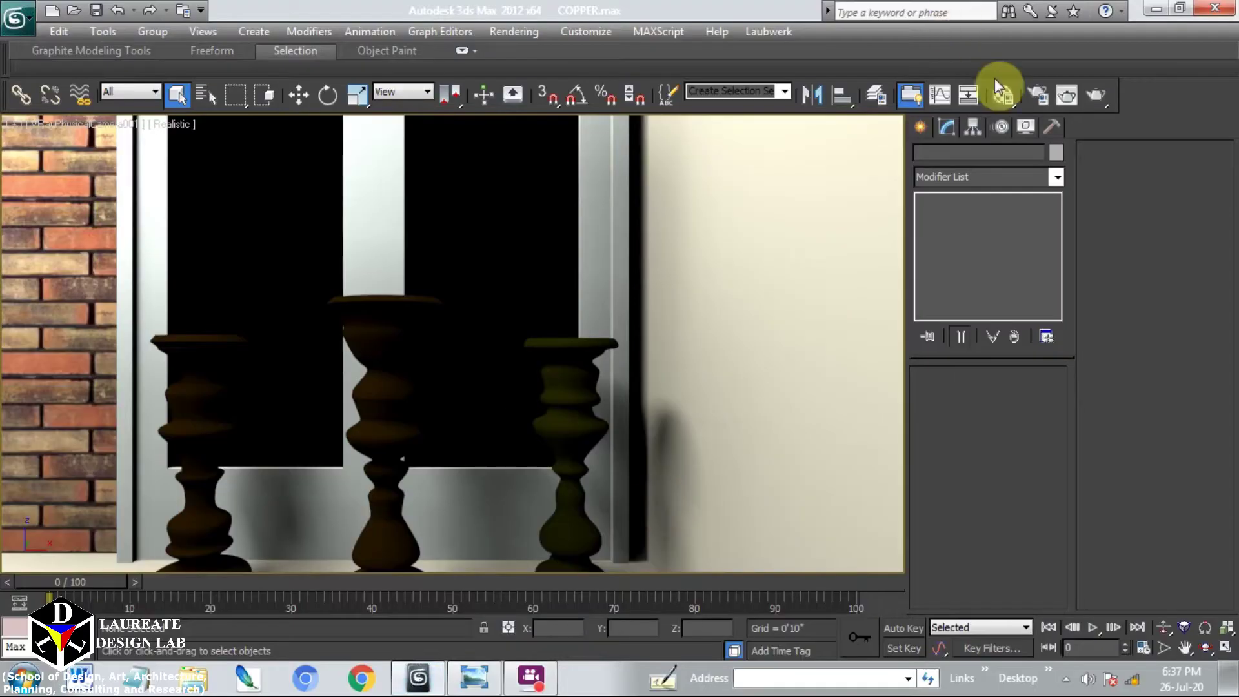
# Open the Material Editor and rename the first blank white VRayMtl material as GOOD COPPER.
pyautogui.click(1002, 93)
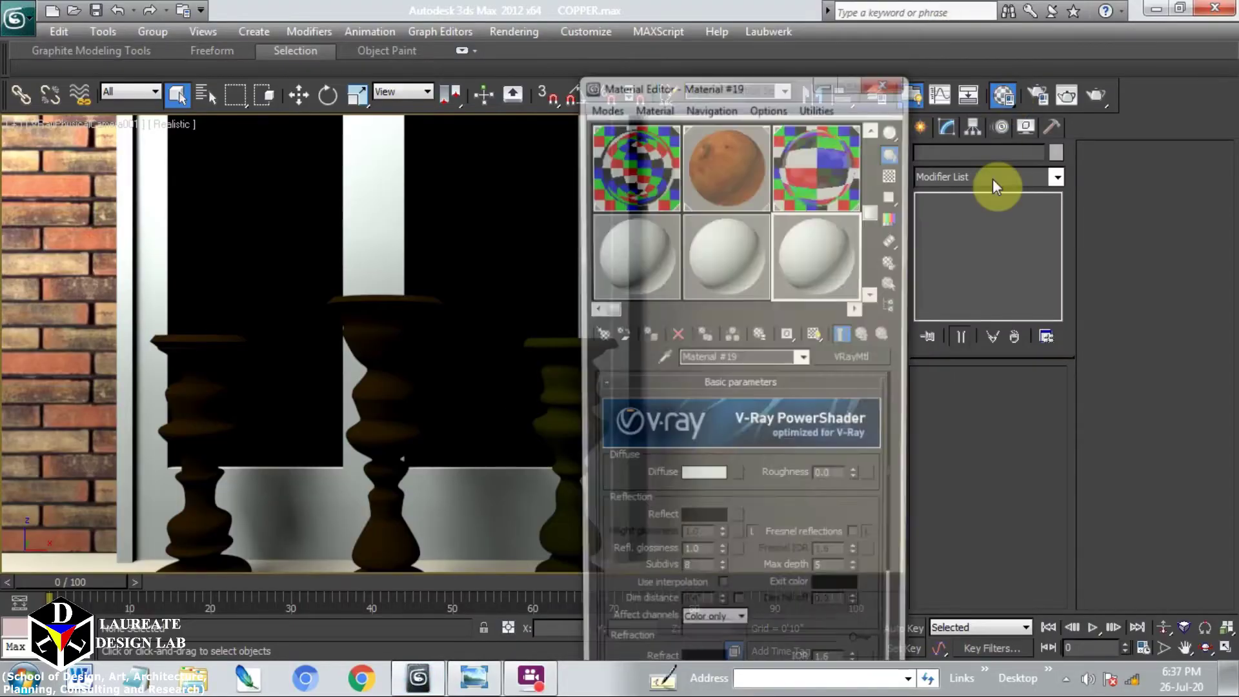
pyautogui.click(639, 251)
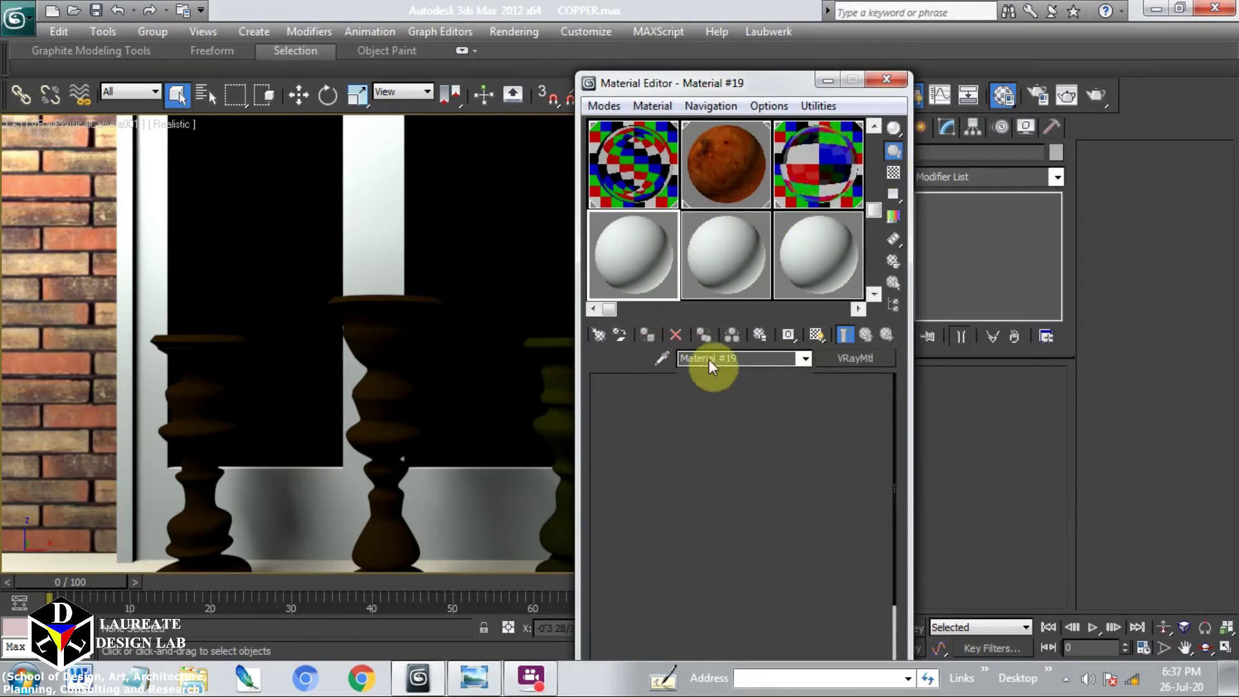
pyautogui.moveTo(743, 359); pyautogui.dragTo(582, 367)
pyautogui.write('GOOD COPPER')
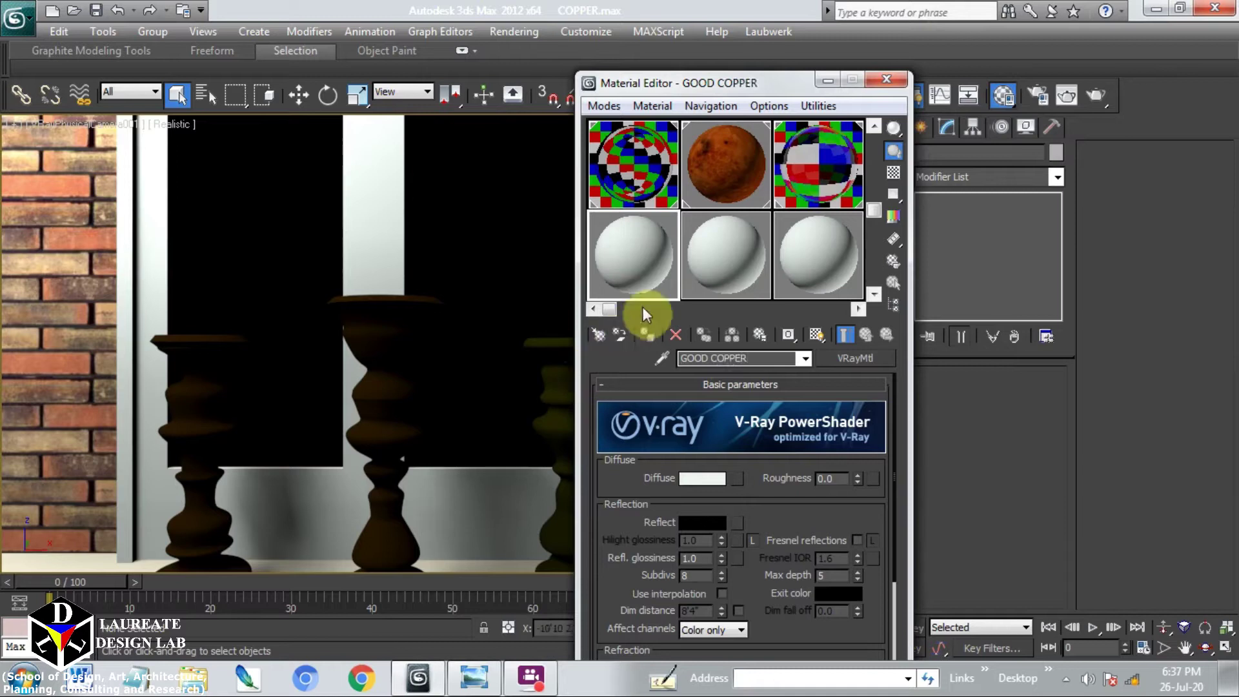
# Rename the second blank white VRayMtl material as BEST COPPER.
pyautogui.click(699, 257)
pyautogui.moveTo(748, 357); pyautogui.dragTo(475, 342)
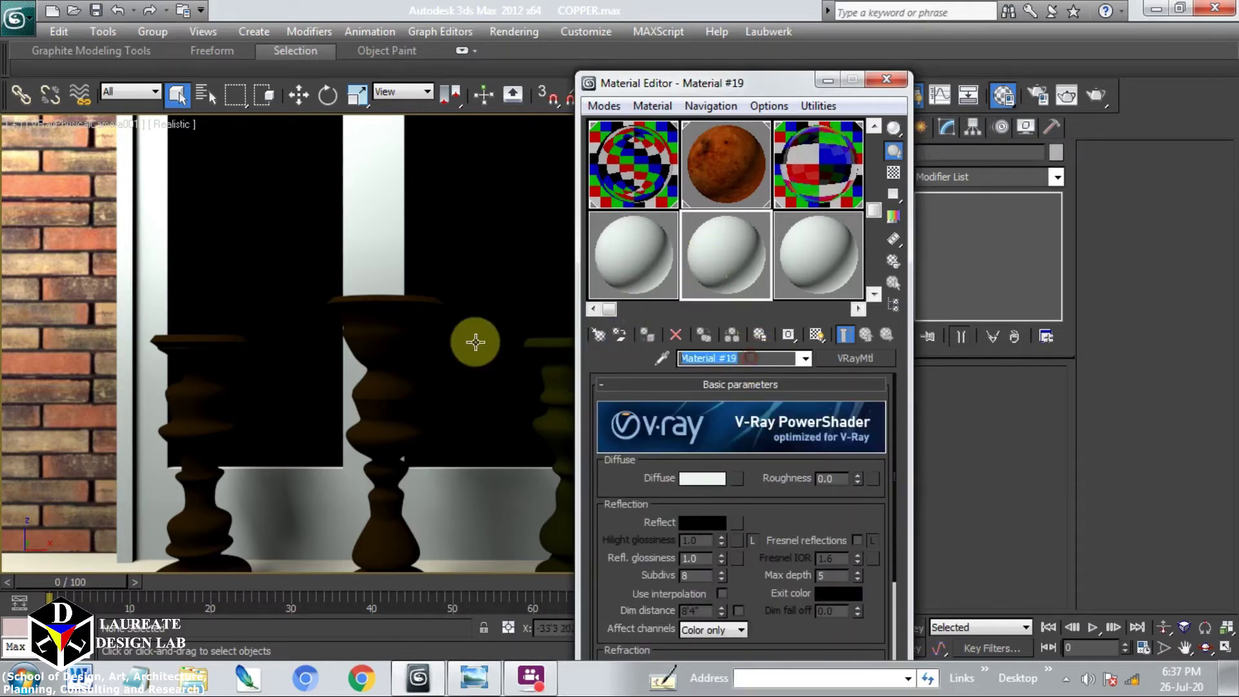
pyautogui.write('BEST')
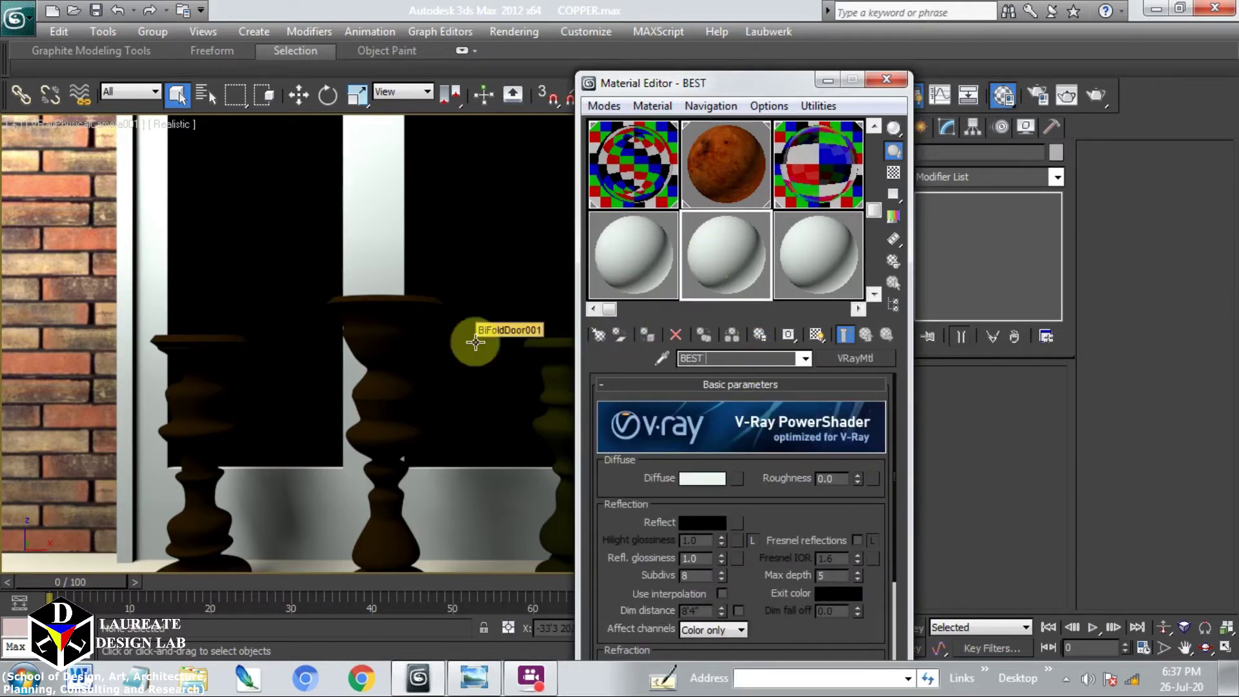
pyautogui.write(' COPPER')
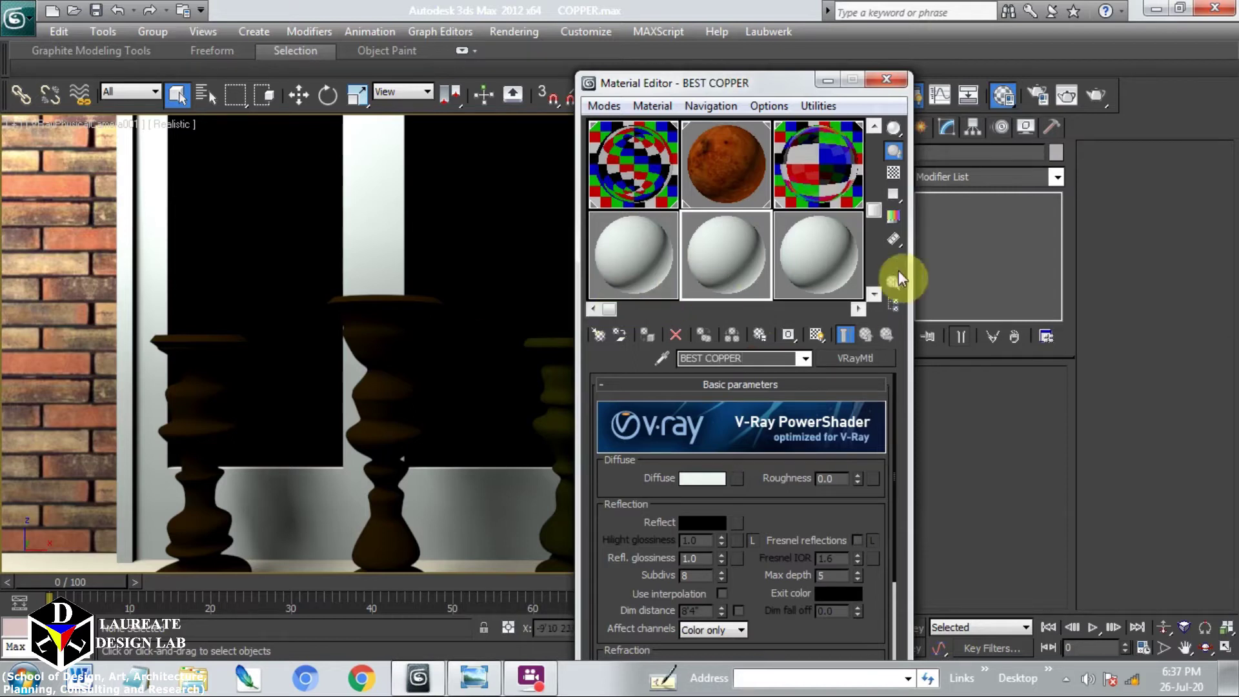
# Rename the third blank white VRayMtl material as BETTER COPPER.
pyautogui.click(802, 252)
pyautogui.moveTo(752, 359); pyautogui.dragTo(573, 357)
pyautogui.write('BETTER COP')
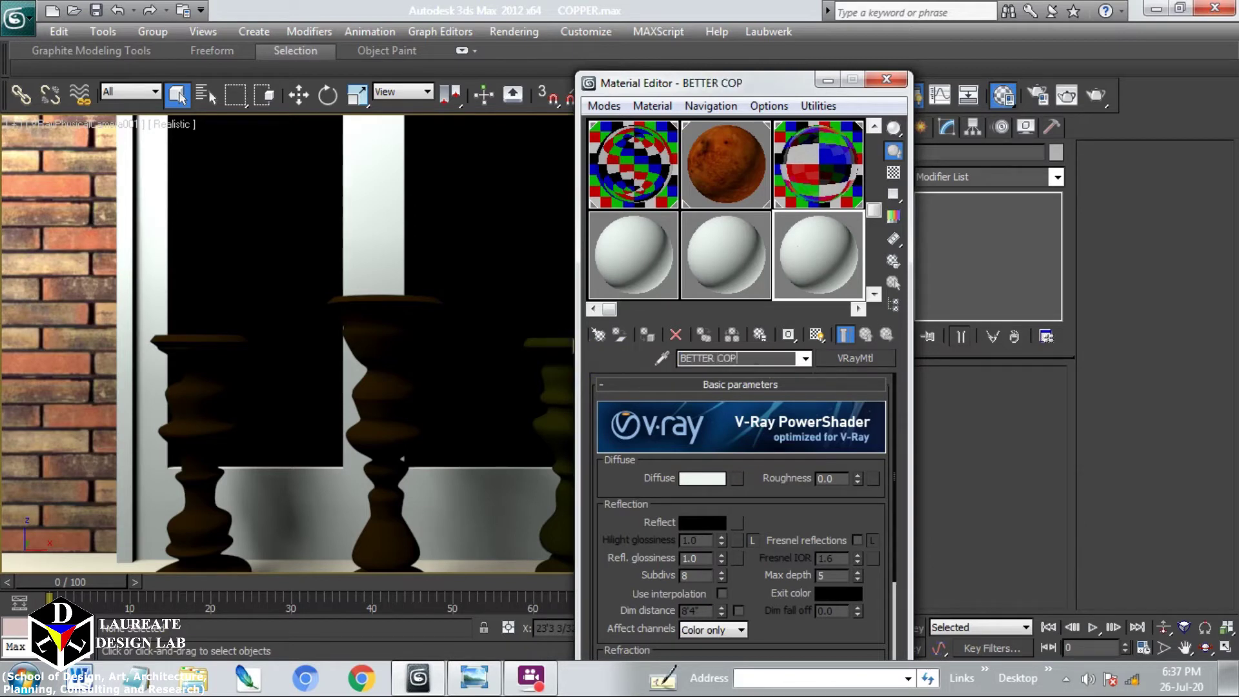
pyautogui.write('PER')
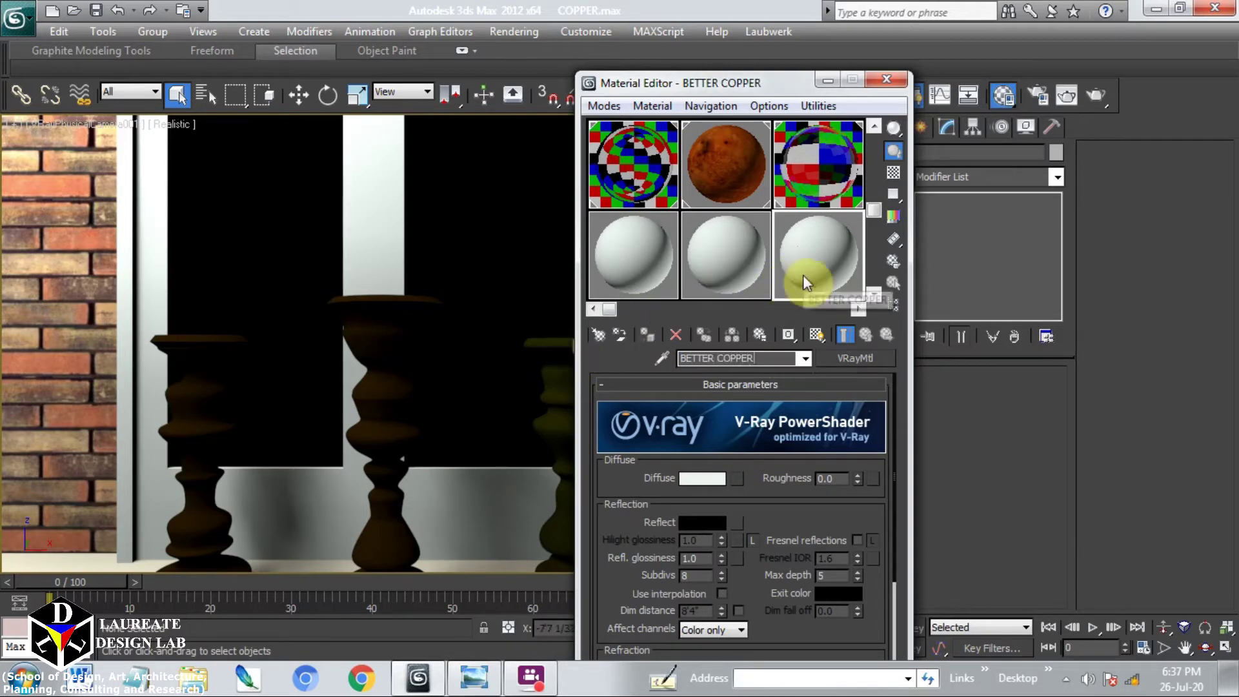
# Make GOOD COPPER the active material, move the Material Editor clear of the candlesticks, and consult the COPPER THUMBNAIL reference image in Windows Photo Viewer.
pyautogui.click(644, 278)
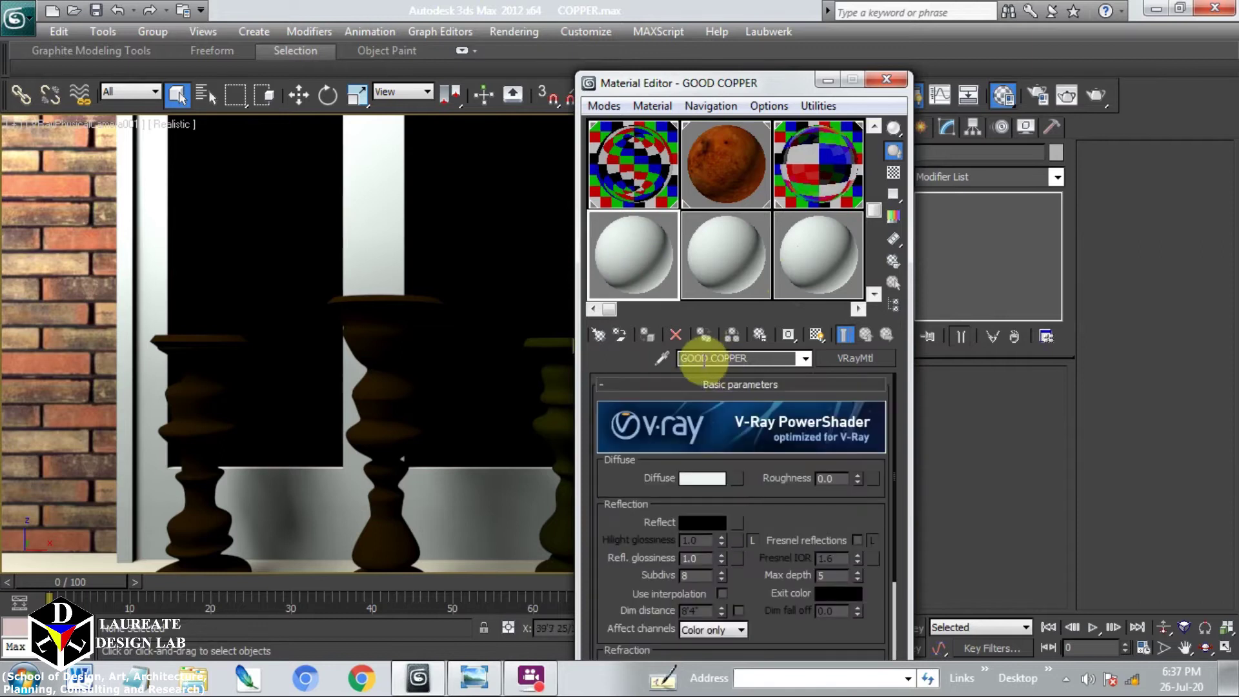
pyautogui.moveTo(756, 85); pyautogui.dragTo(897, 84)
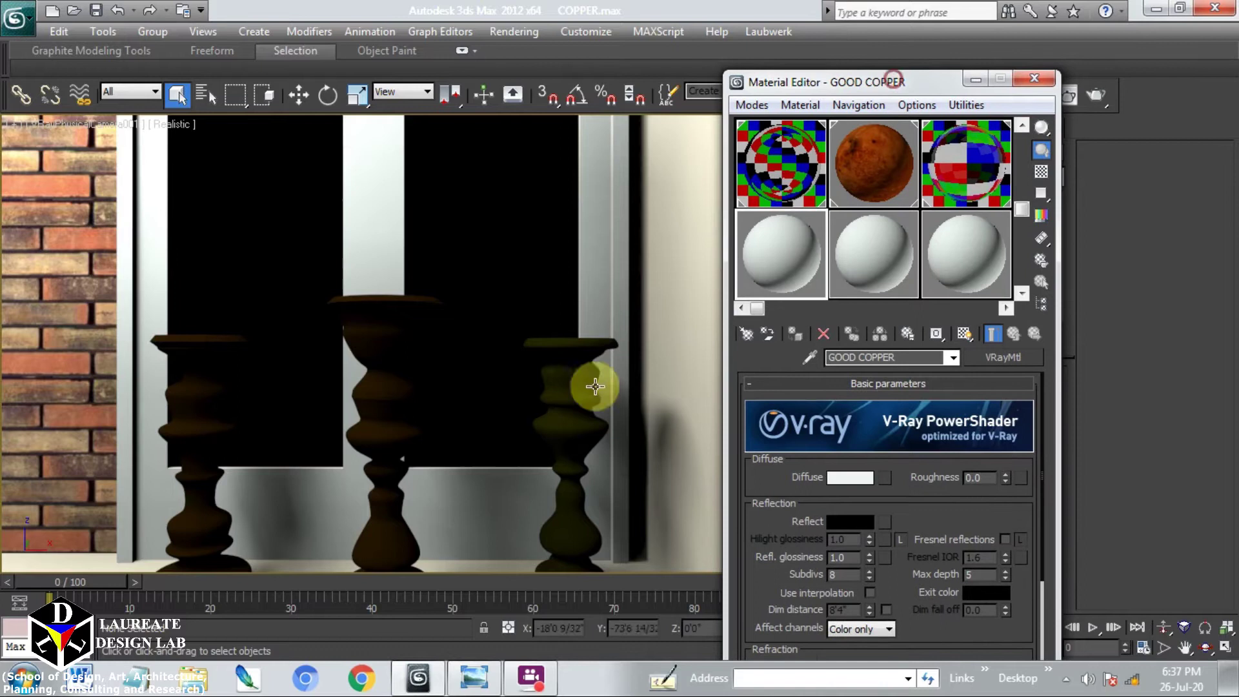
pyautogui.click(484, 674)
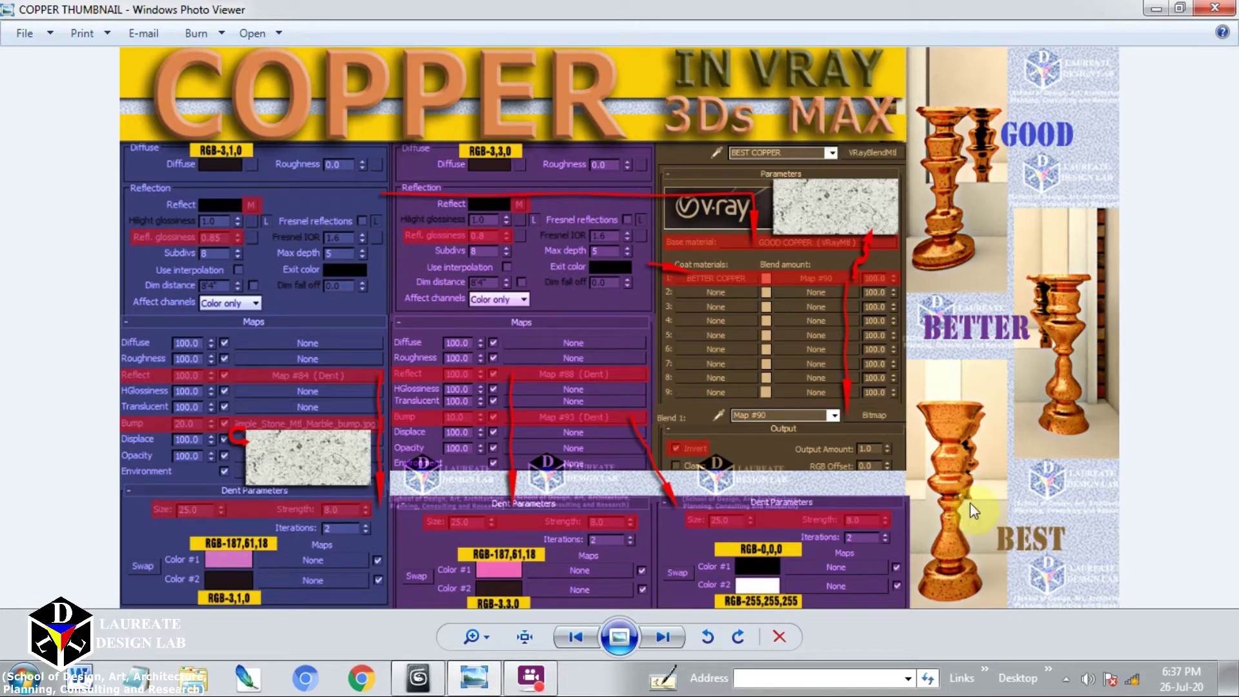
pyautogui.click(419, 674)
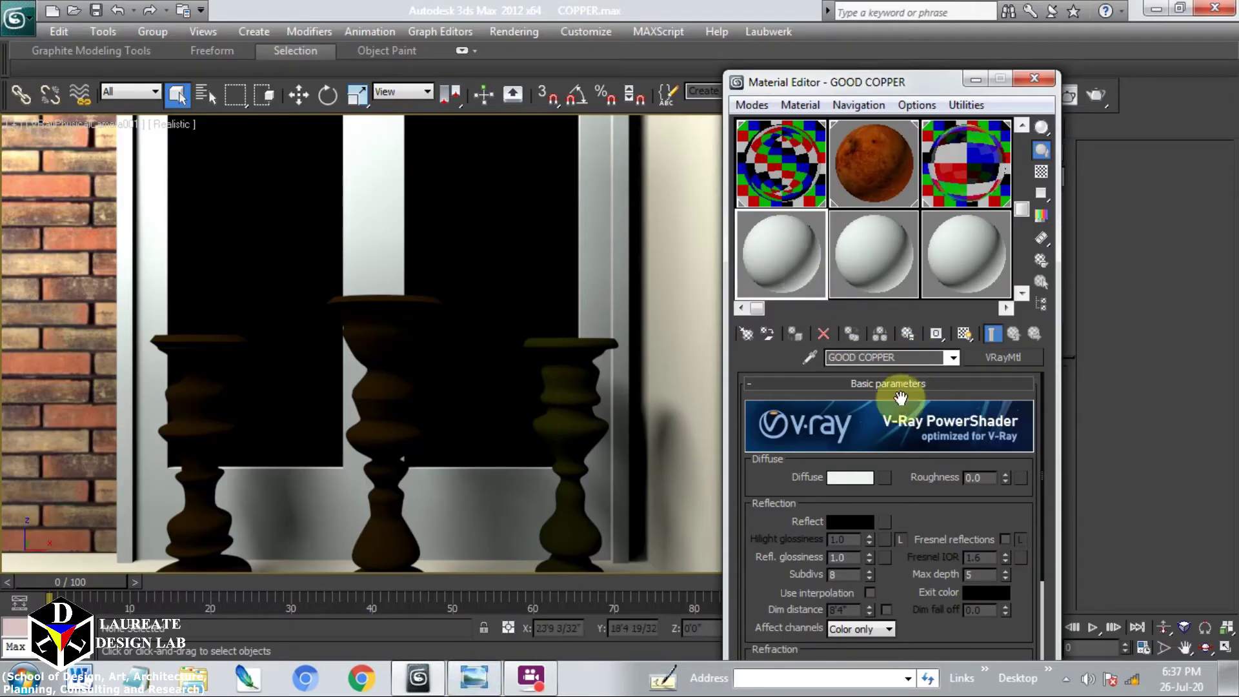
# Set GOOD COPPER's diffuse colour to RGB 3, 1, 0, following the reference image.
pyautogui.click(842, 478)
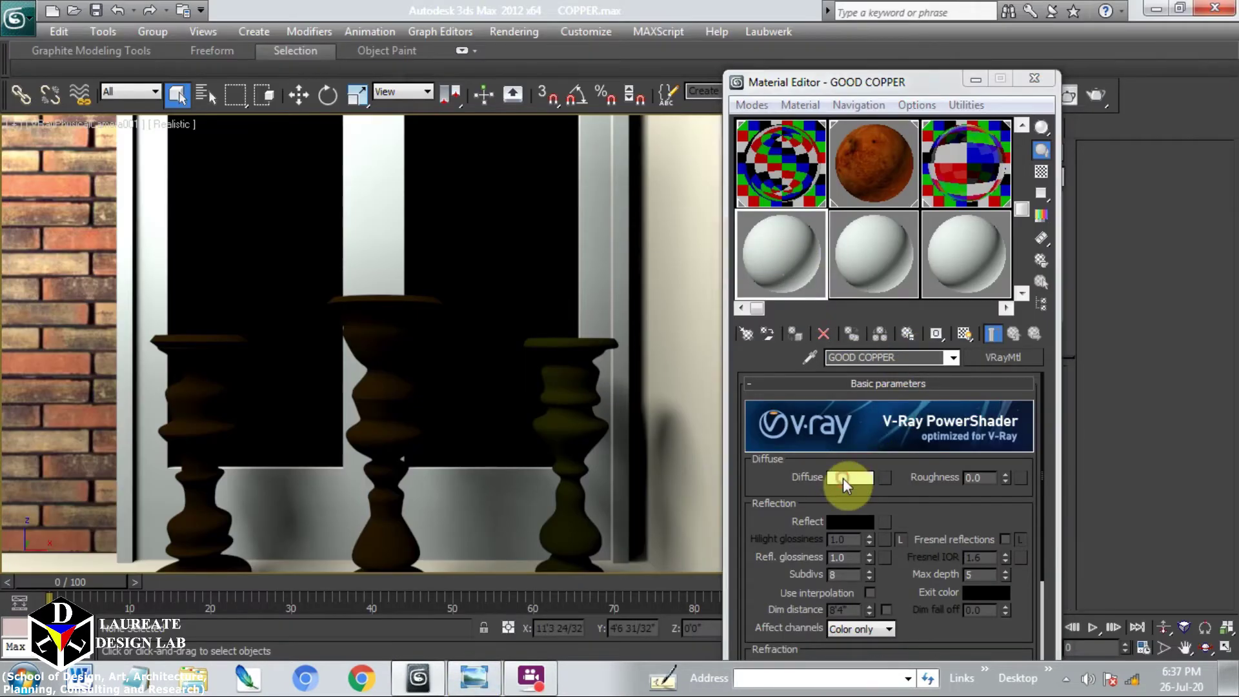
pyautogui.click(474, 678)
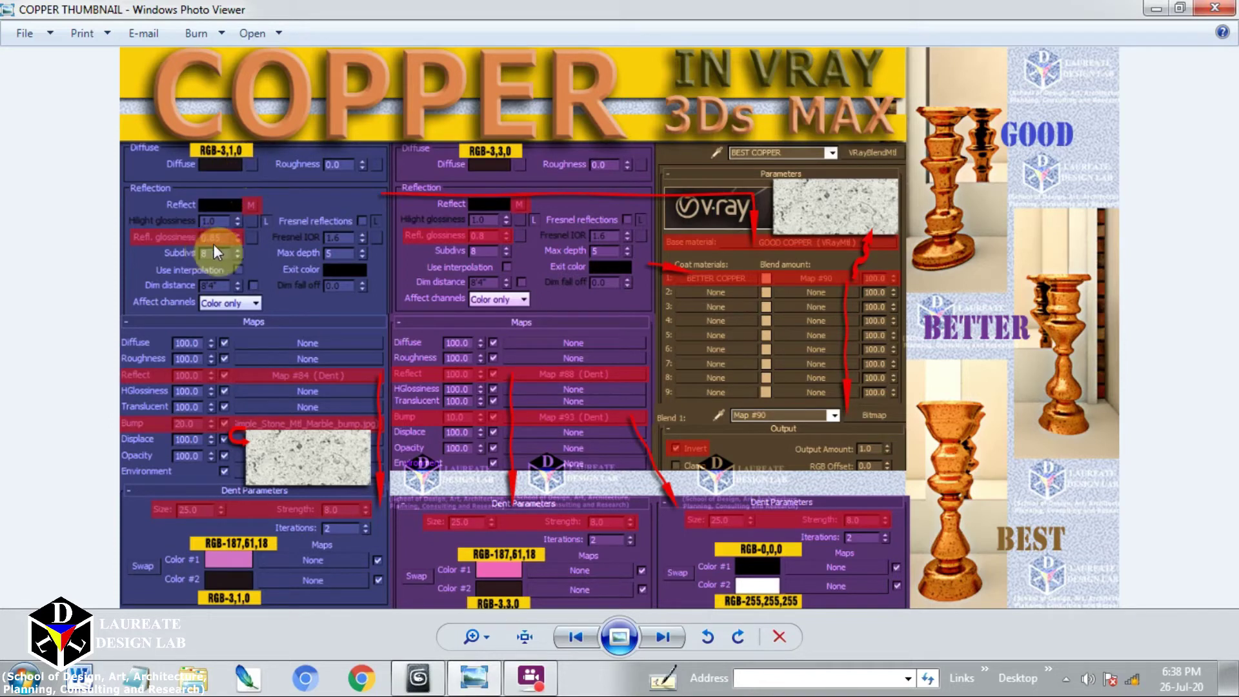
pyautogui.click(474, 679)
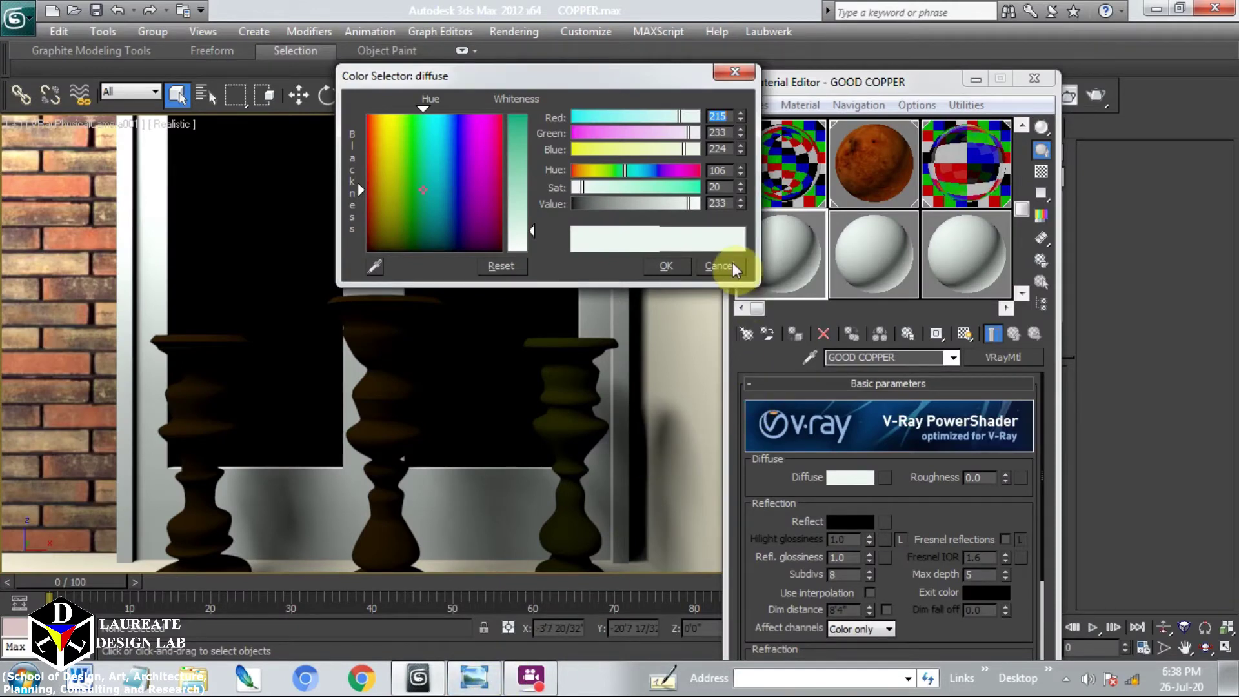
pyautogui.write('3')
pyautogui.moveTo(728, 133); pyautogui.dragTo(695, 150)
pyautogui.write('1')
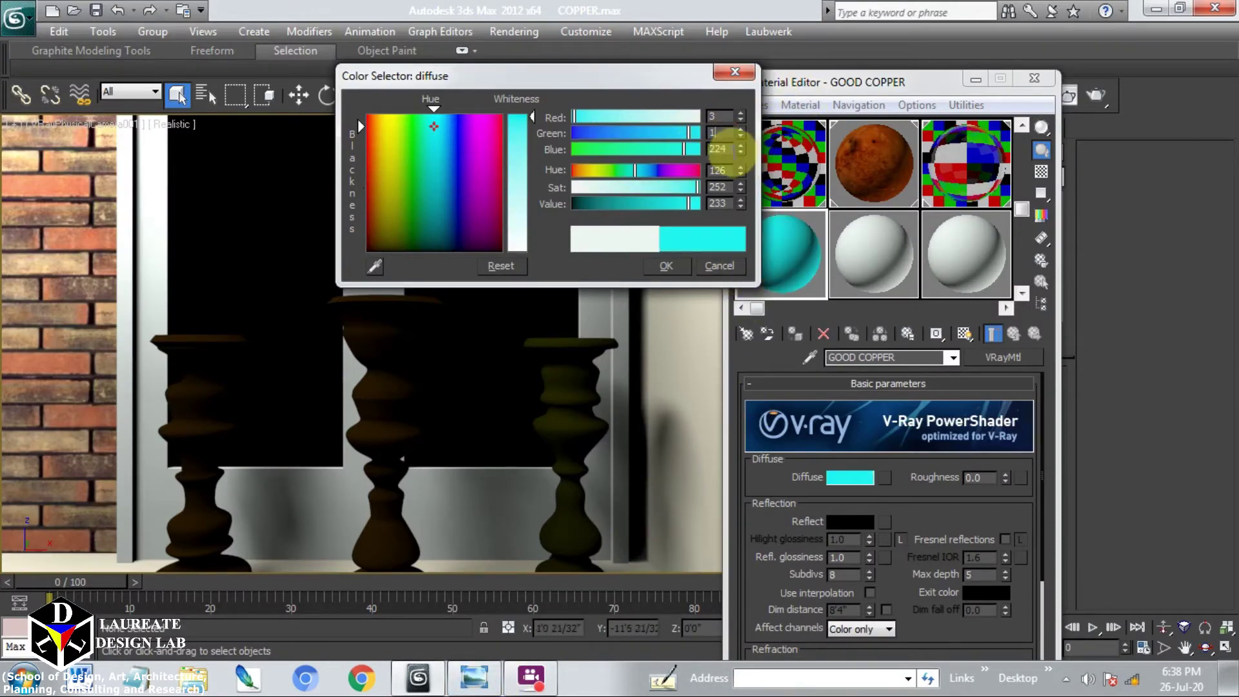
pyautogui.write('0')
pyautogui.press('Return')
pyautogui.click(666, 265)
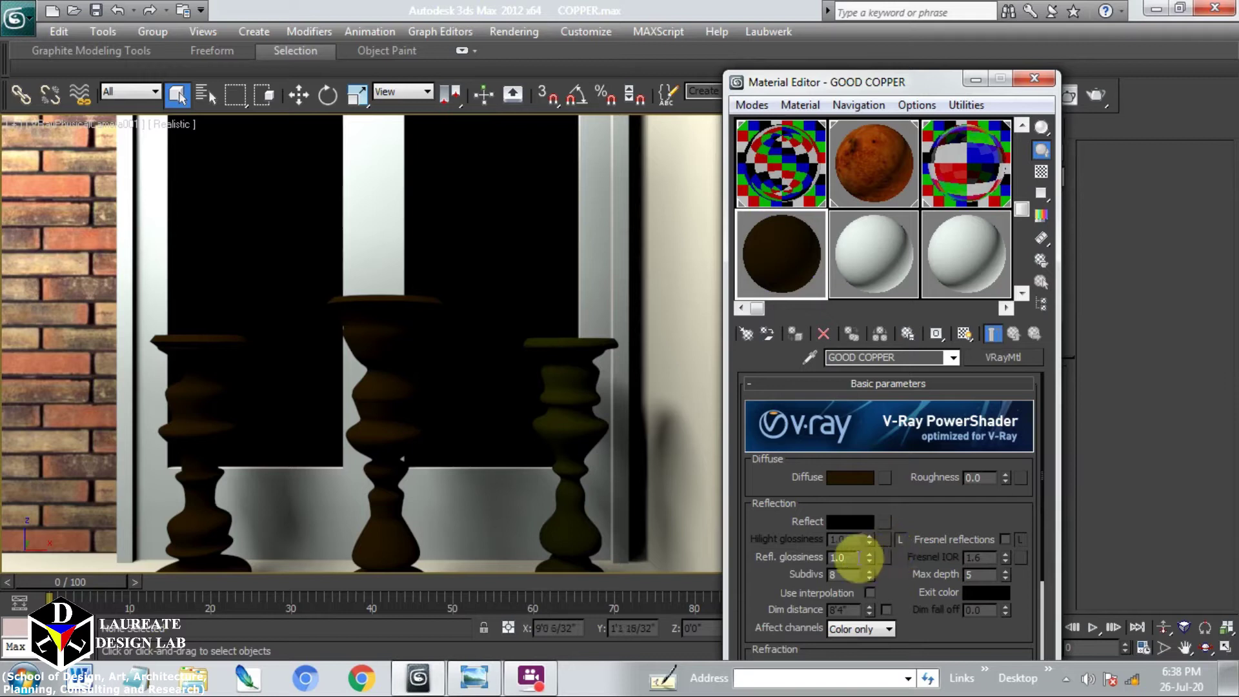
# Set GOOD COPPER's reflection glossiness to 0.85.
pyautogui.moveTo(854, 557); pyautogui.dragTo(811, 562)
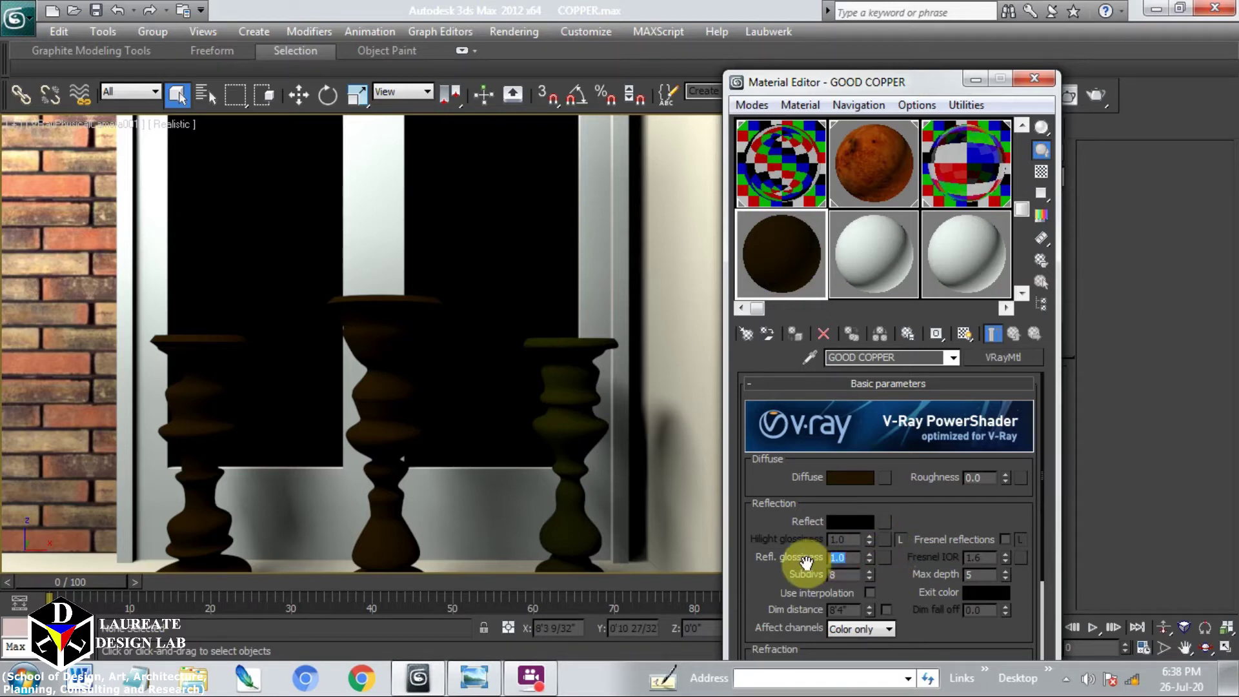
pyautogui.write('.85')
pyautogui.press('Return')
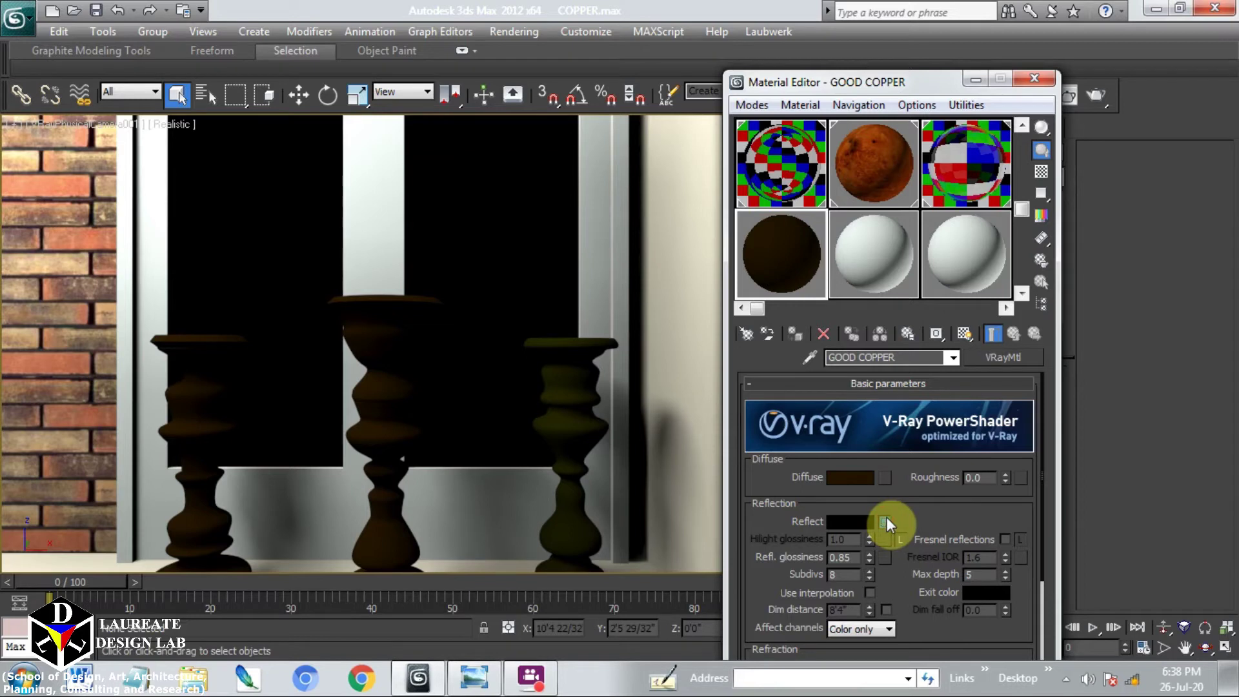
# Assign a Dent map to GOOD COPPER's reflection and turn on the checkered background for its sample sphere.
pyautogui.click(885, 520)
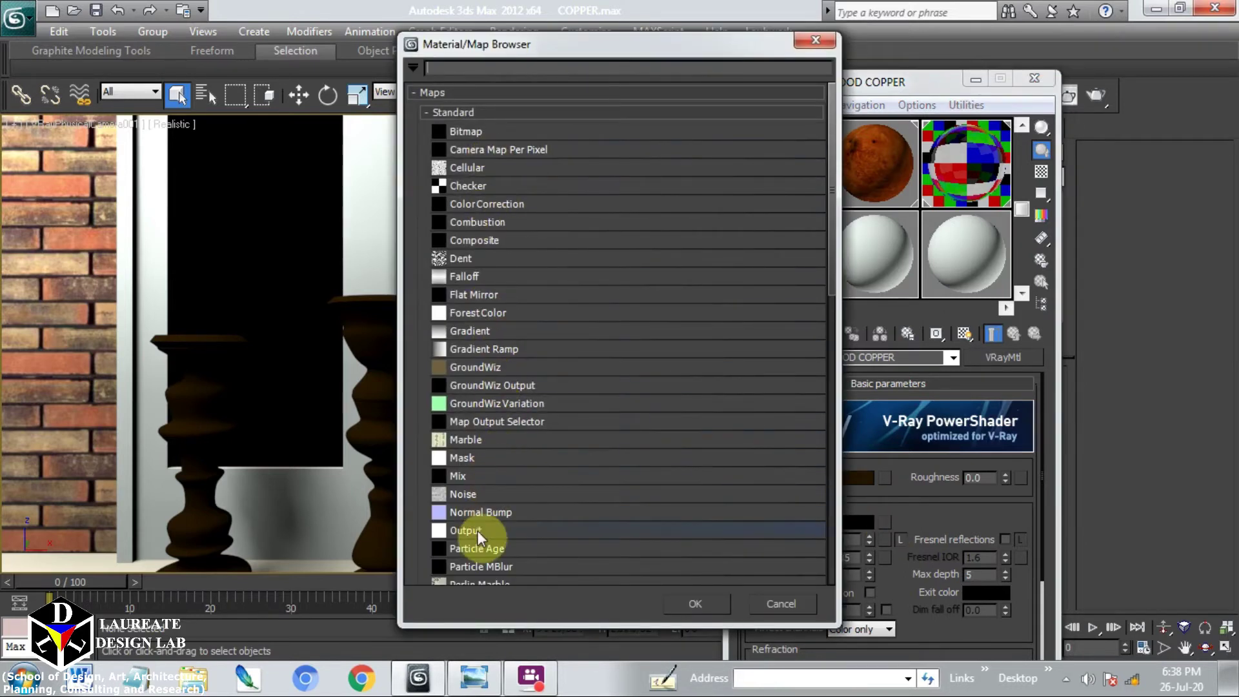
pyautogui.doubleClick(481, 256)
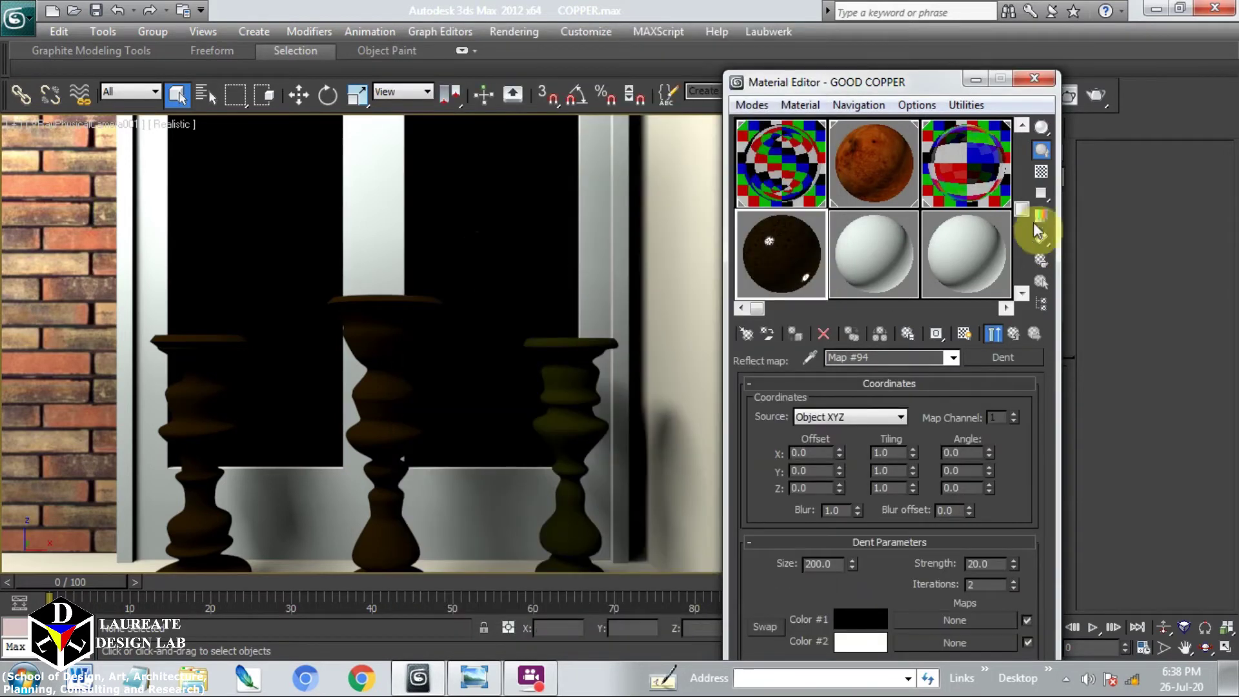
pyautogui.click(1042, 175)
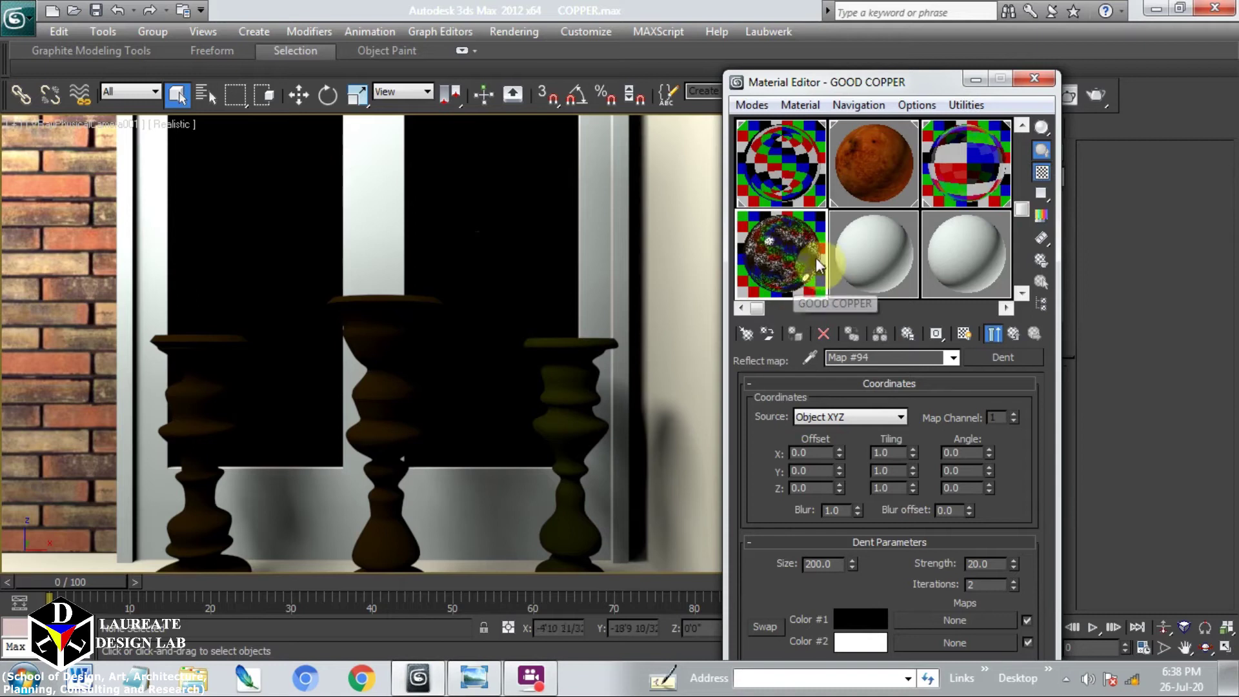
# Set the reflection Dent map's size to 25 and strength to 8, following the reference image.
pyautogui.click(458, 685)
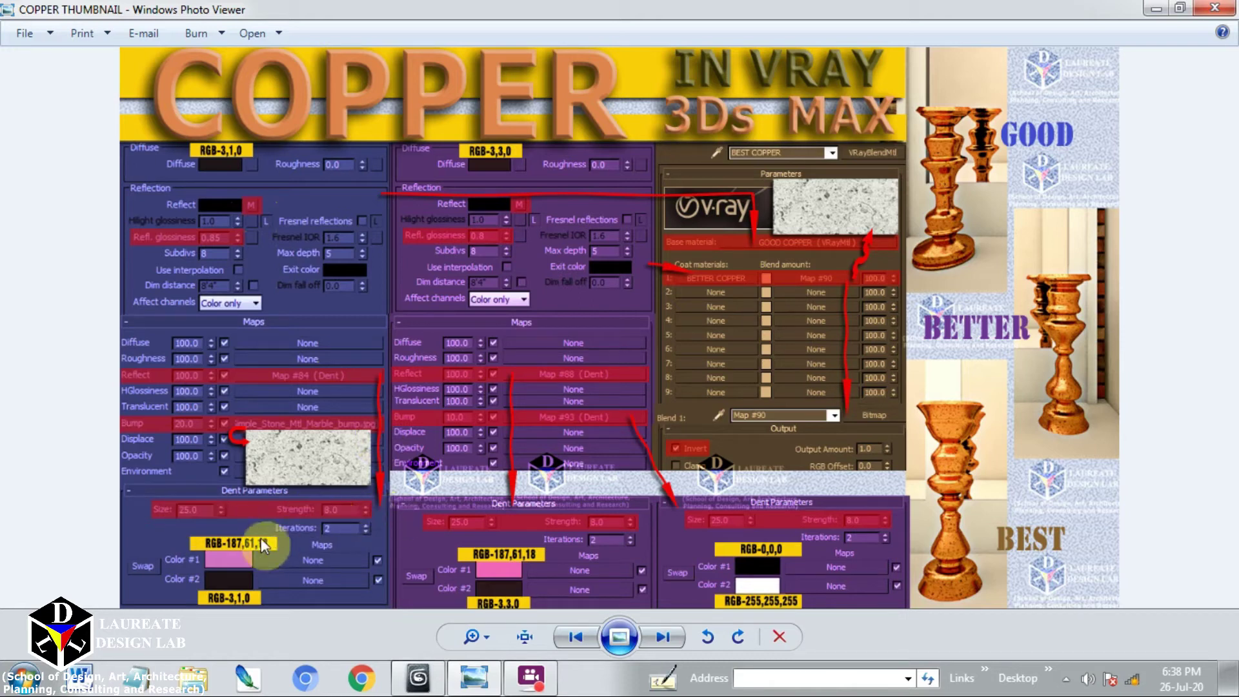
pyautogui.click(474, 678)
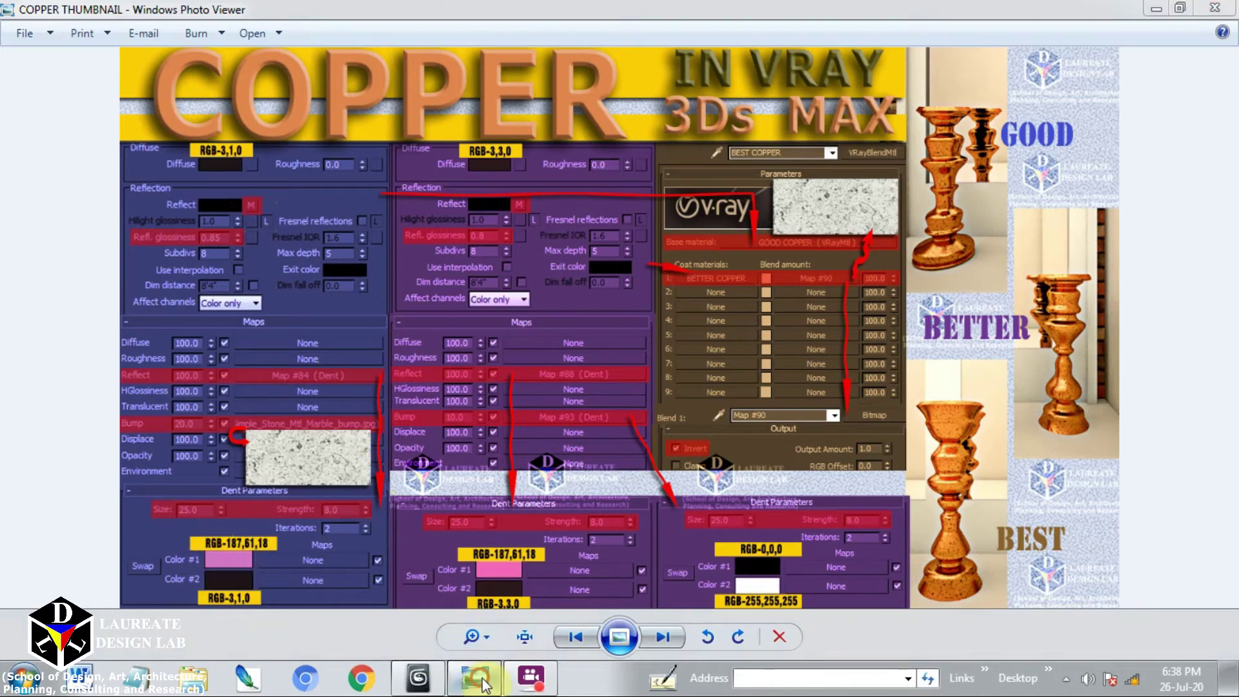
pyautogui.click(828, 565)
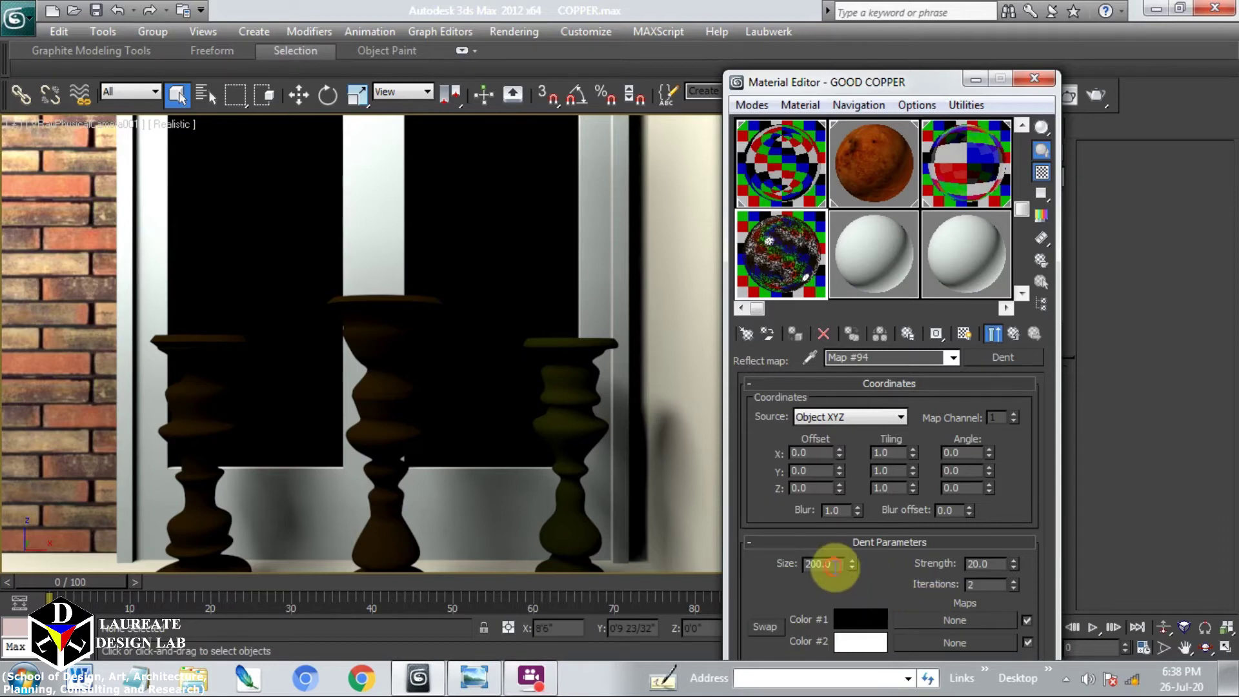
pyautogui.write('25')
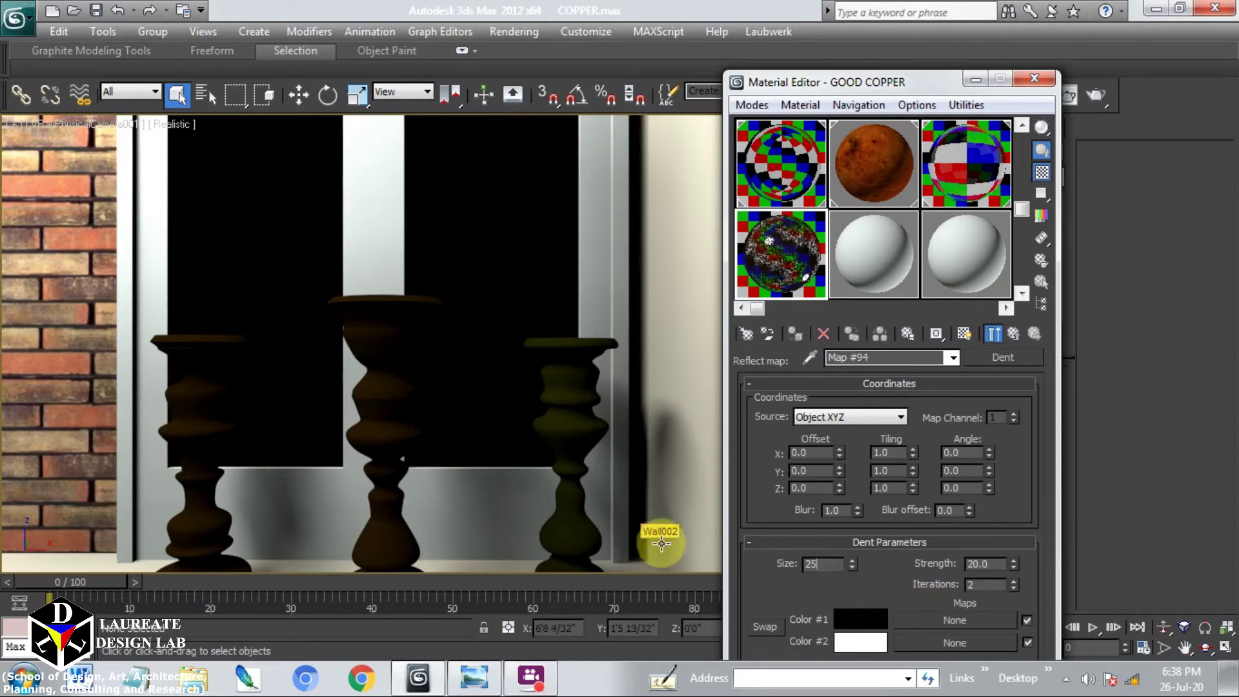
pyautogui.moveTo(987, 564); pyautogui.dragTo(735, 537)
pyautogui.write('8')
pyautogui.press('Return')
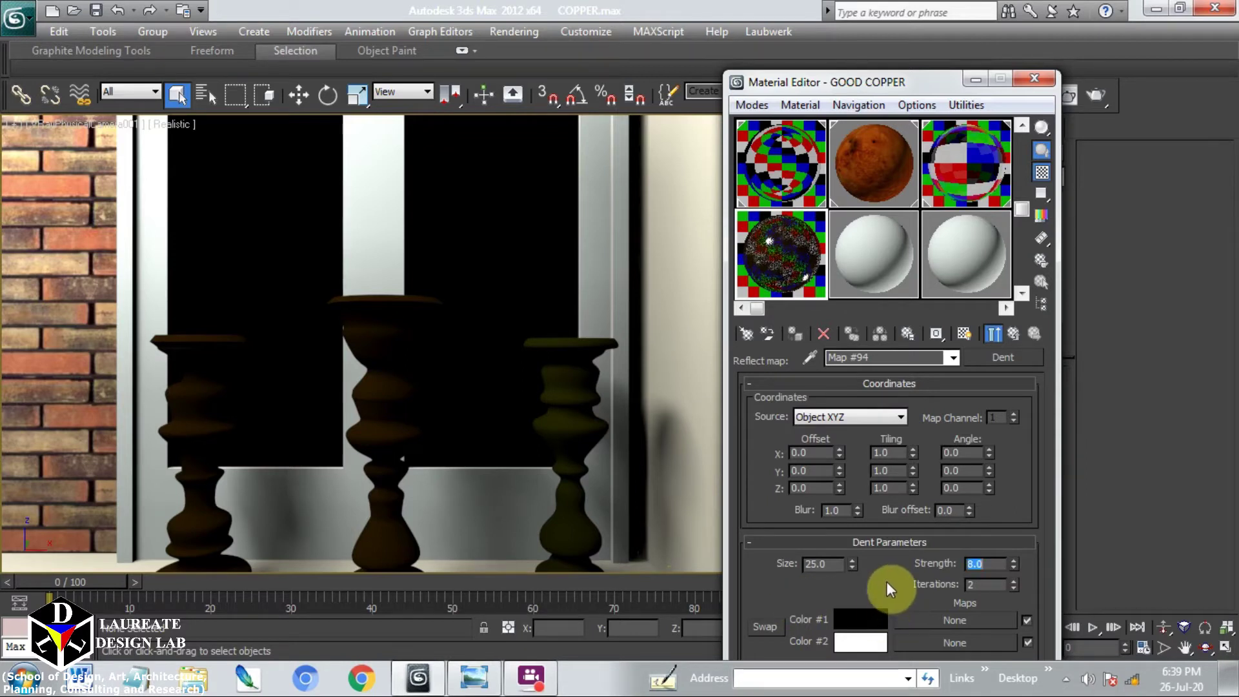
pyautogui.click(886, 567)
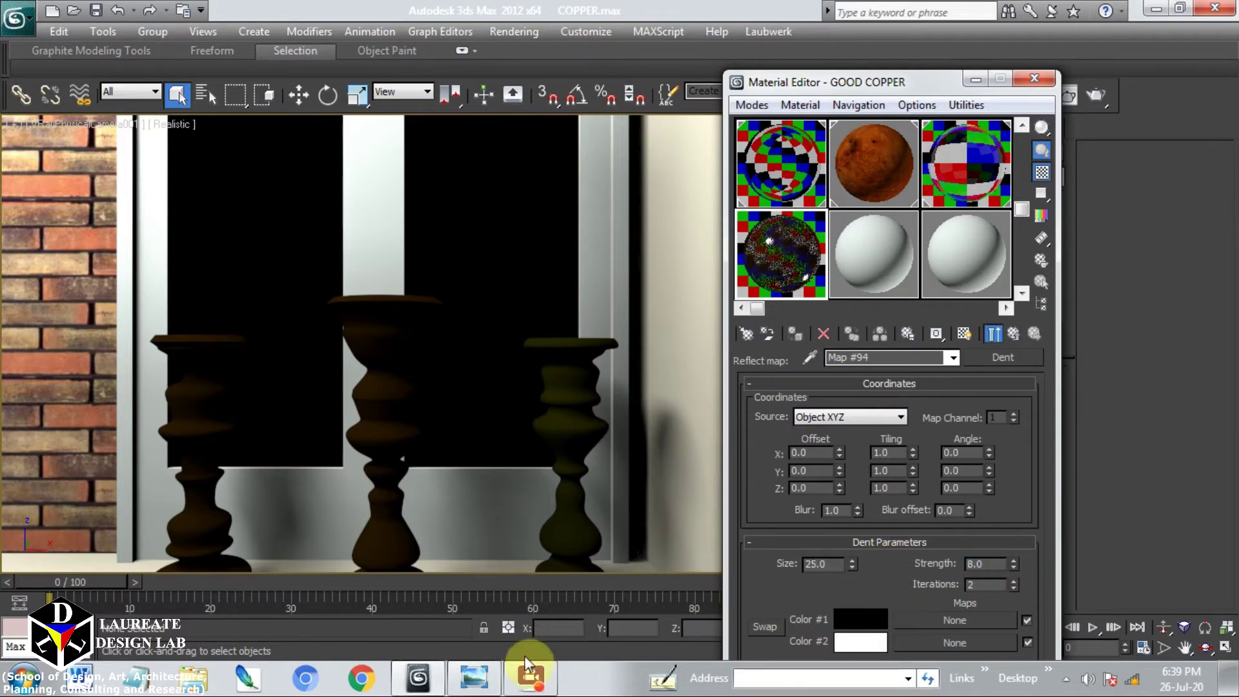
# Set the reflection Dent map's Color #1 to RGB 187, 61, 18, following the reference image.
pyautogui.click(475, 678)
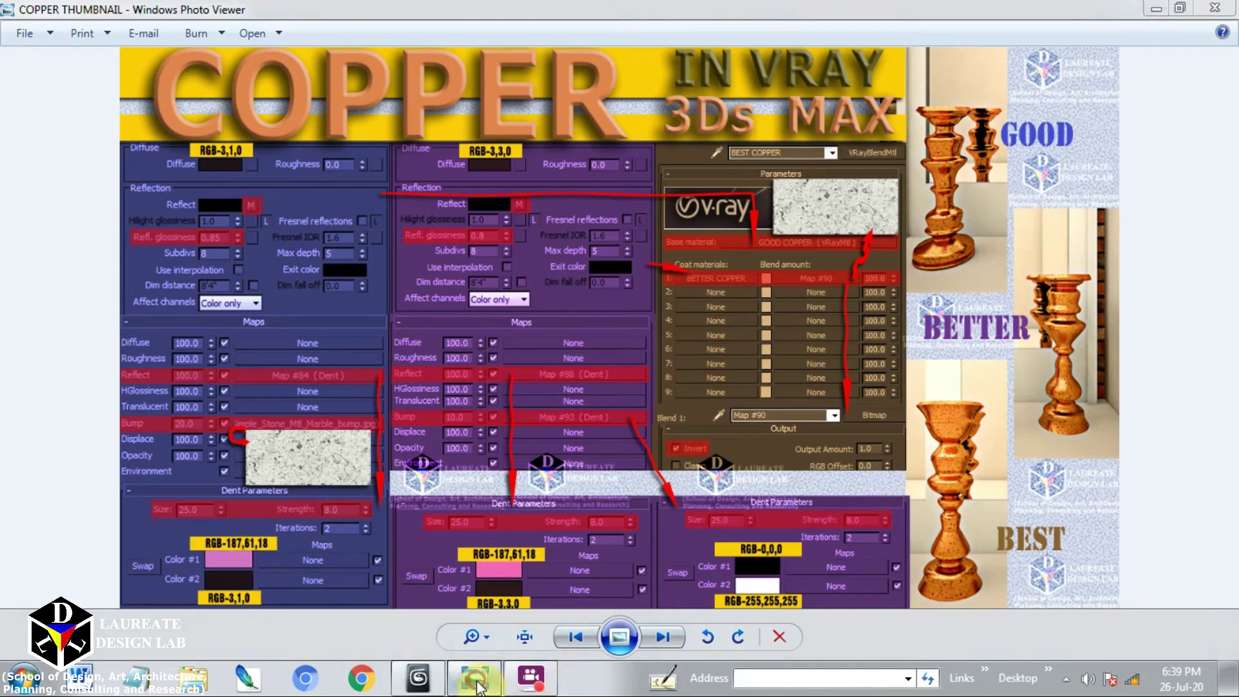
pyautogui.click(418, 677)
pyautogui.click(877, 618)
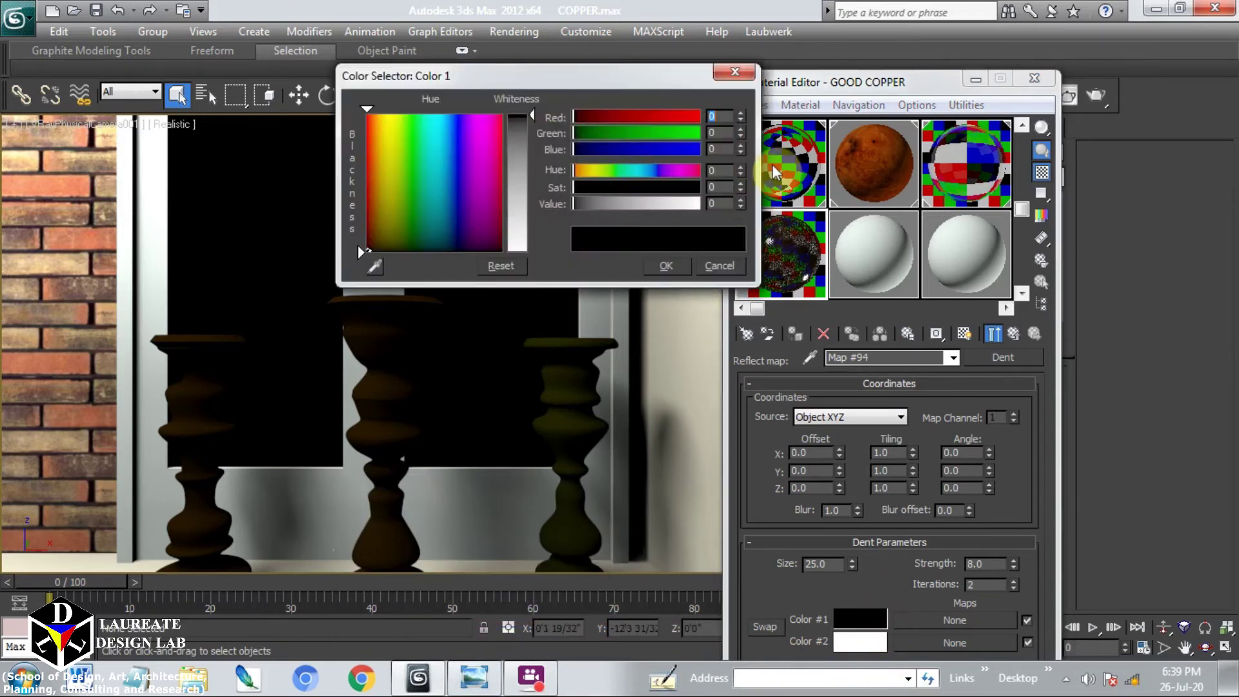
pyautogui.write('187')
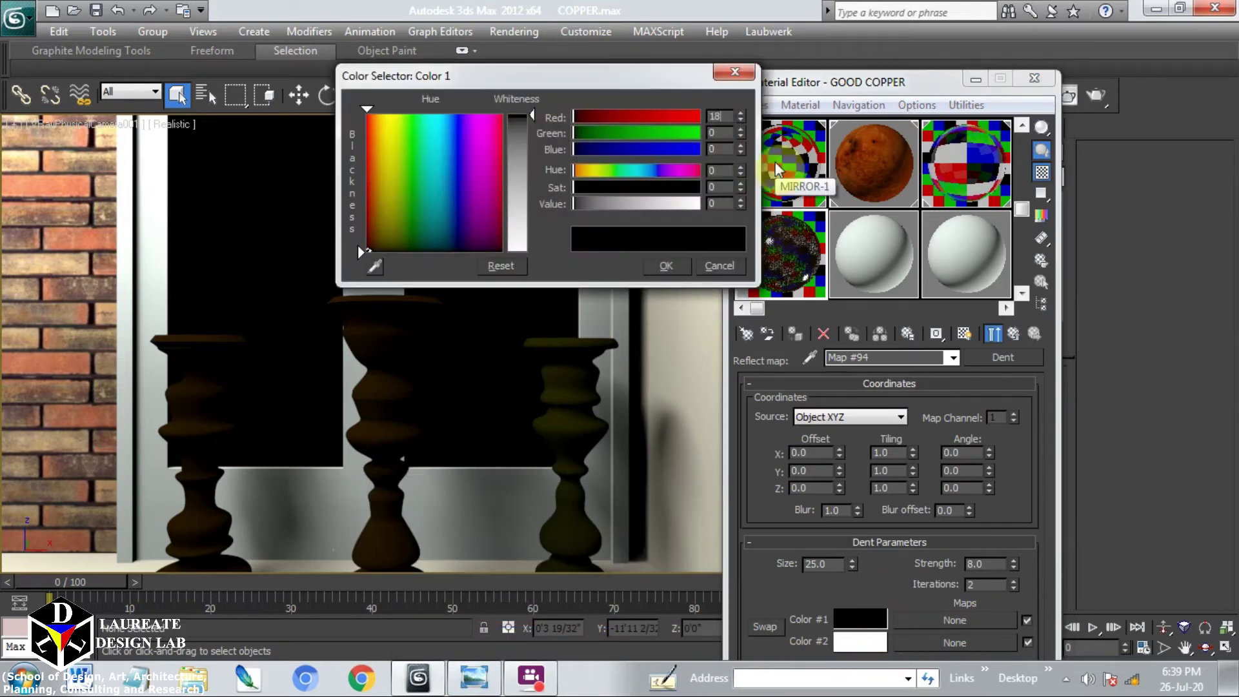
pyautogui.click(714, 131)
pyautogui.write('61')
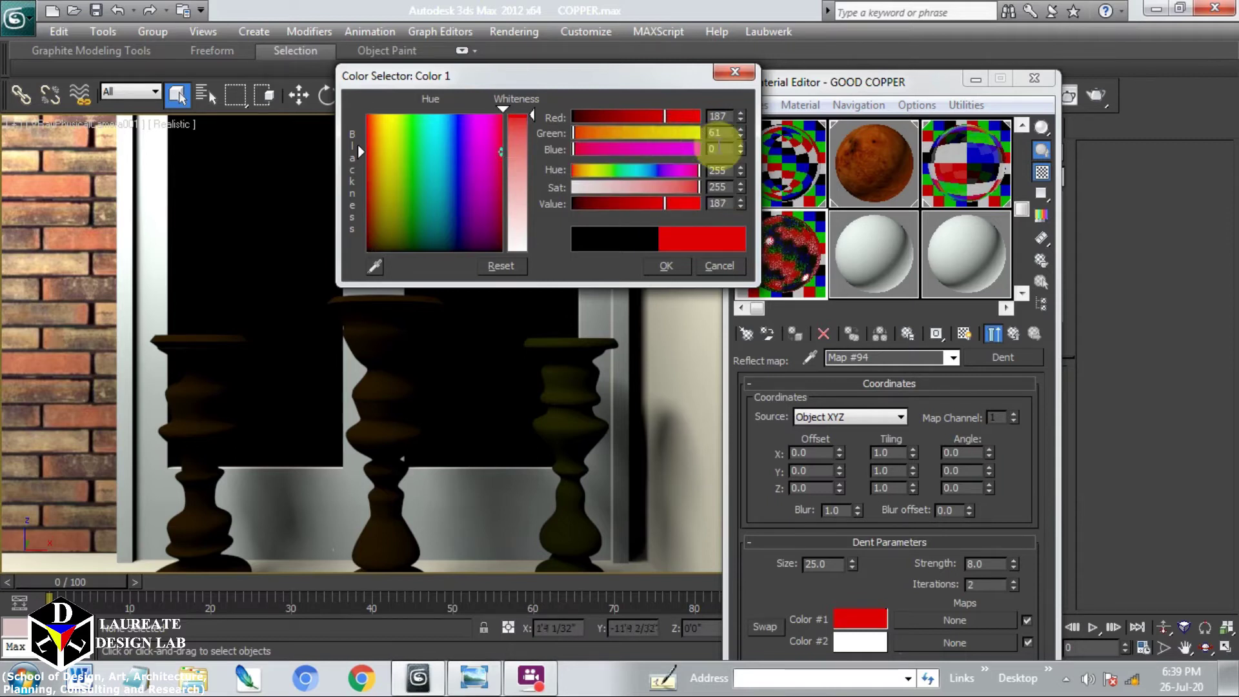
pyautogui.moveTo(722, 149); pyautogui.dragTo(679, 160)
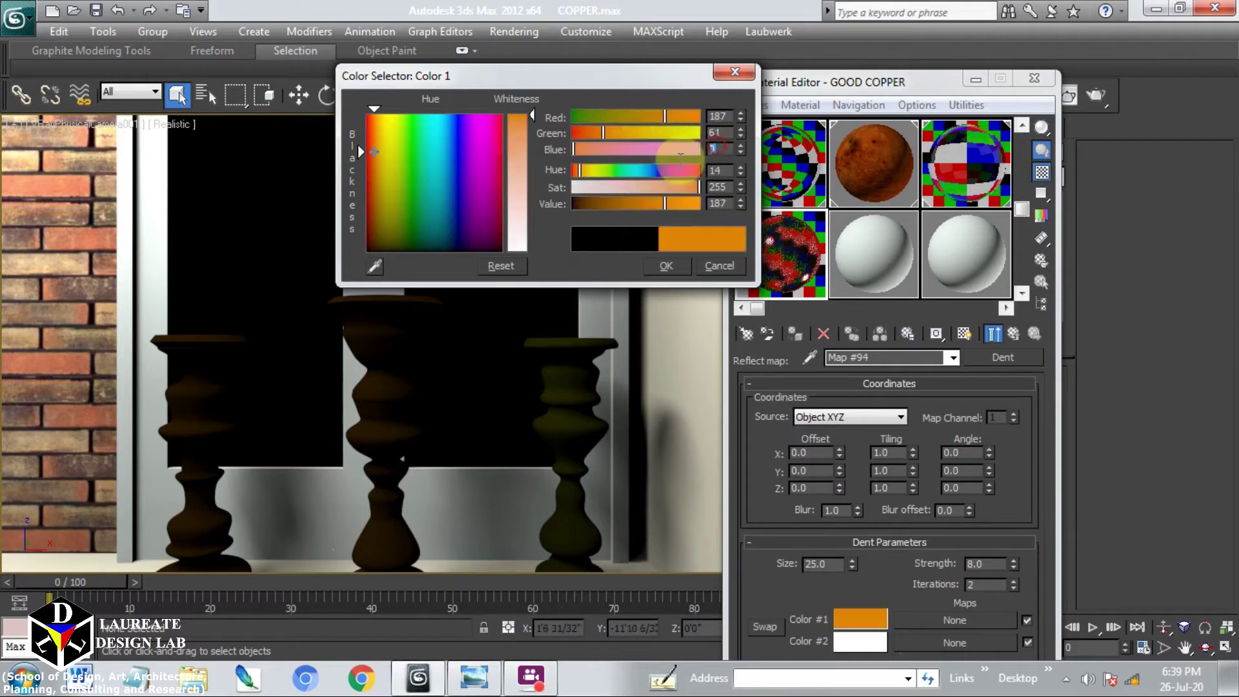
pyautogui.write('18')
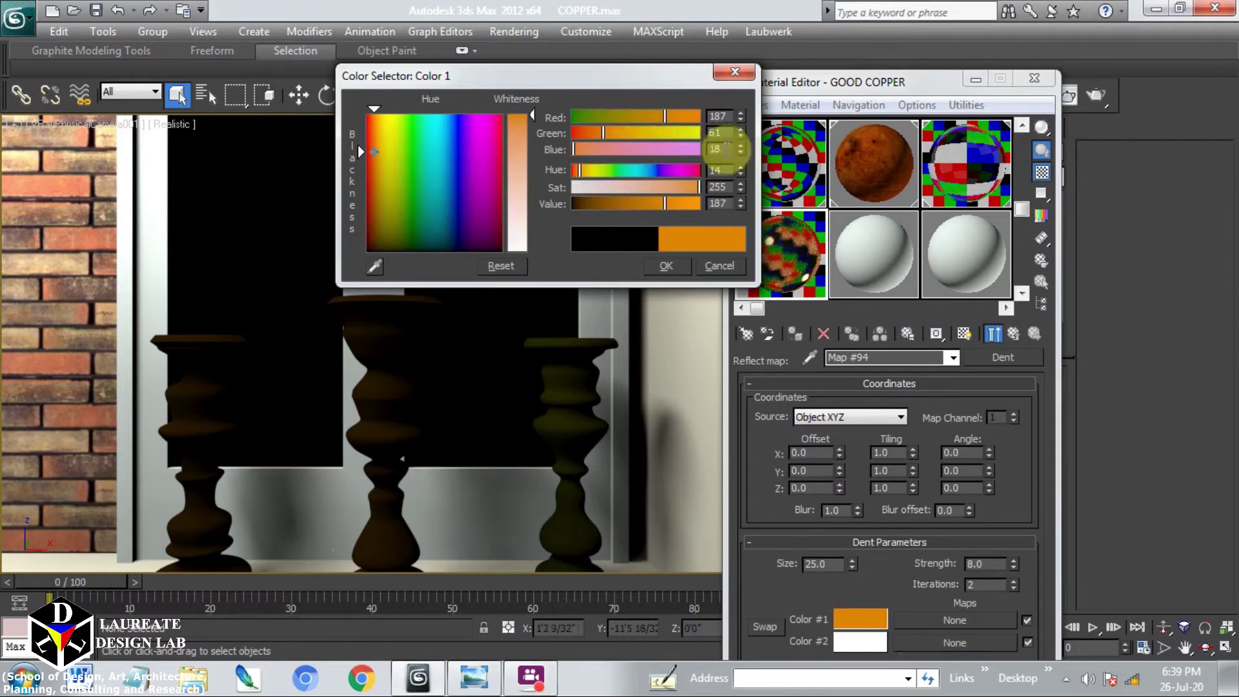
pyautogui.click(667, 269)
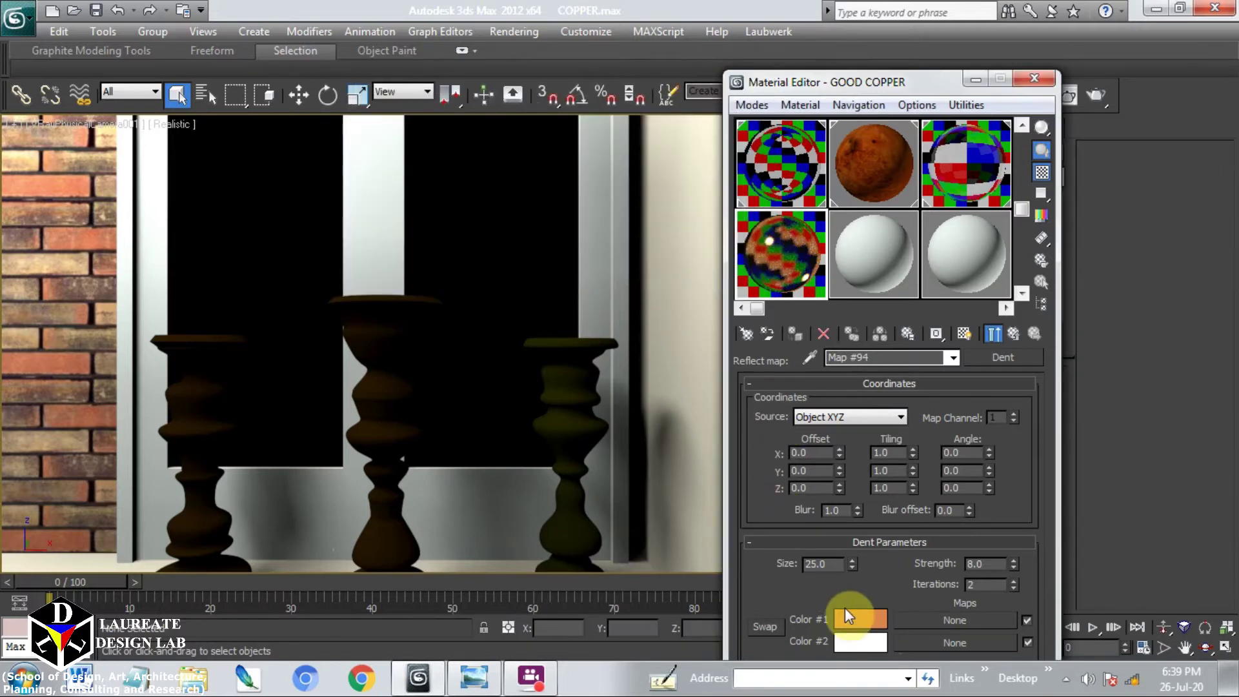
# Set the reflection Dent map's Color #2 to RGB 3, 1, 0, following the reference image, and return to the GOOD COPPER material.
pyautogui.click(486, 687)
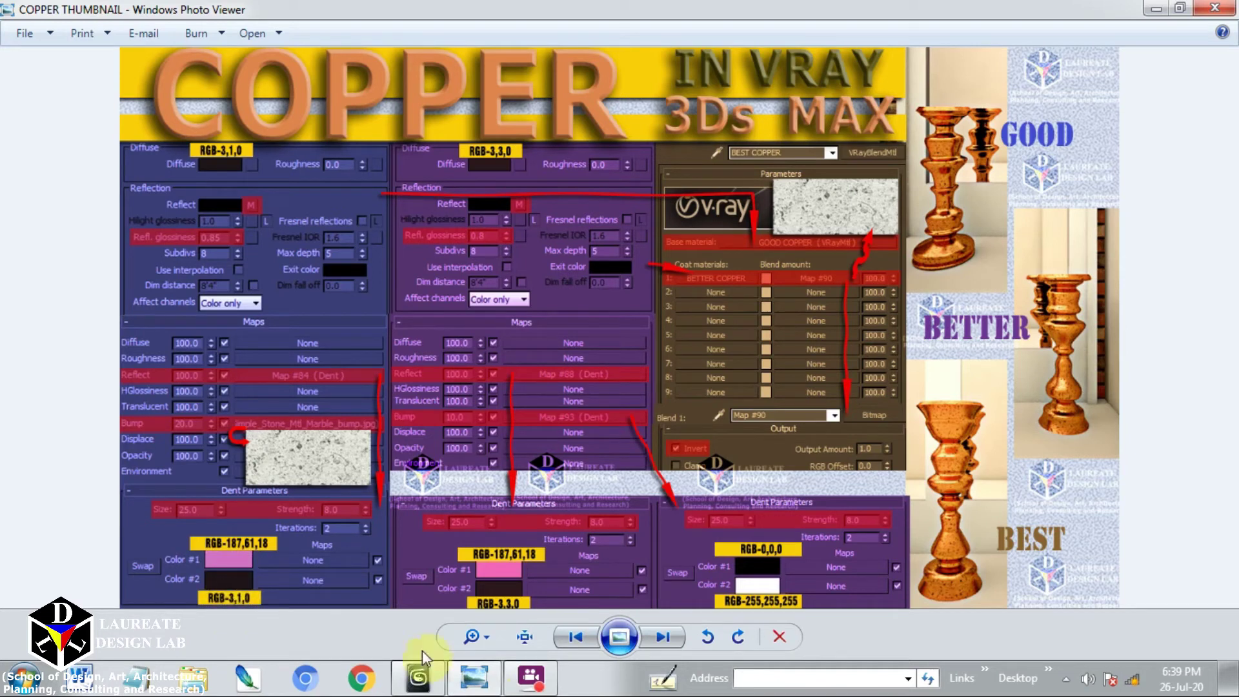
pyautogui.click(473, 682)
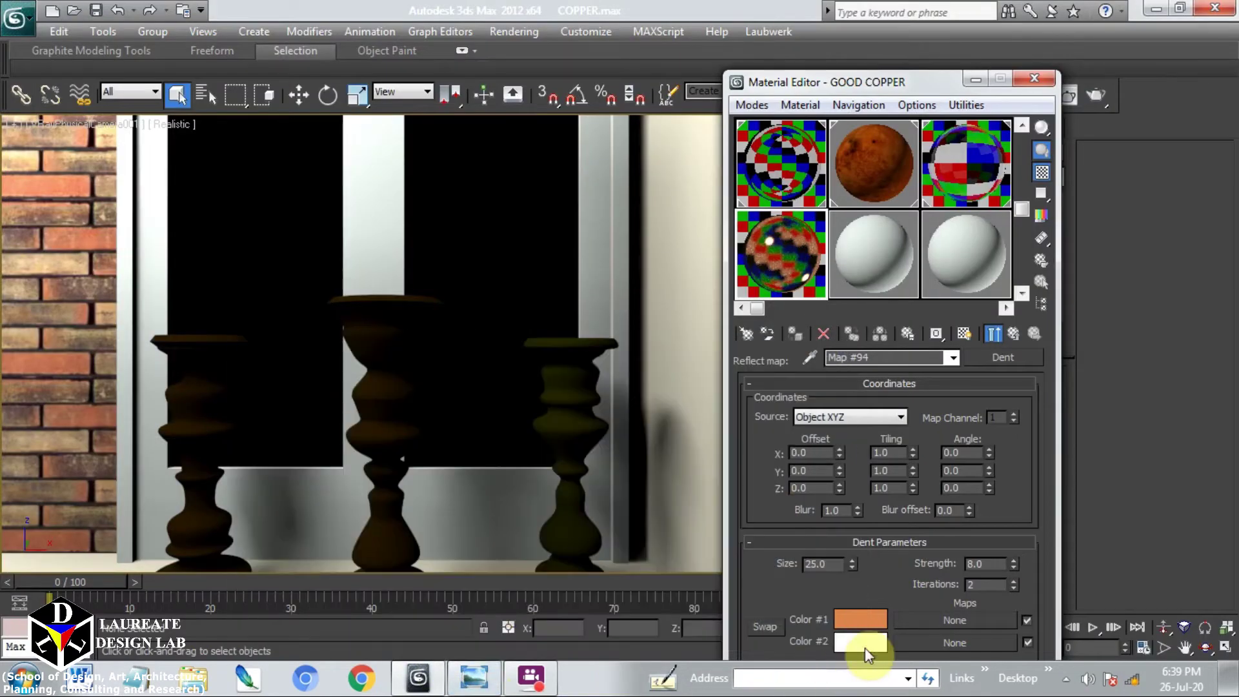
pyautogui.click(864, 648)
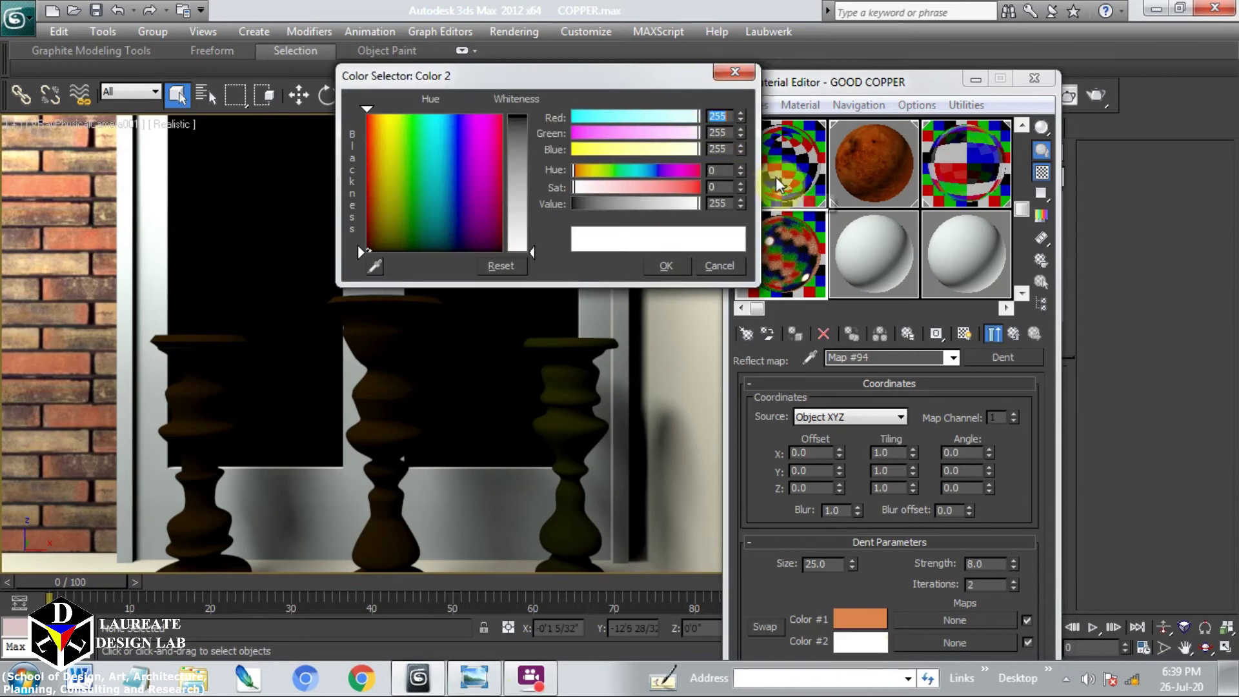
pyautogui.write('3')
pyautogui.click(713, 133)
pyautogui.write('1')
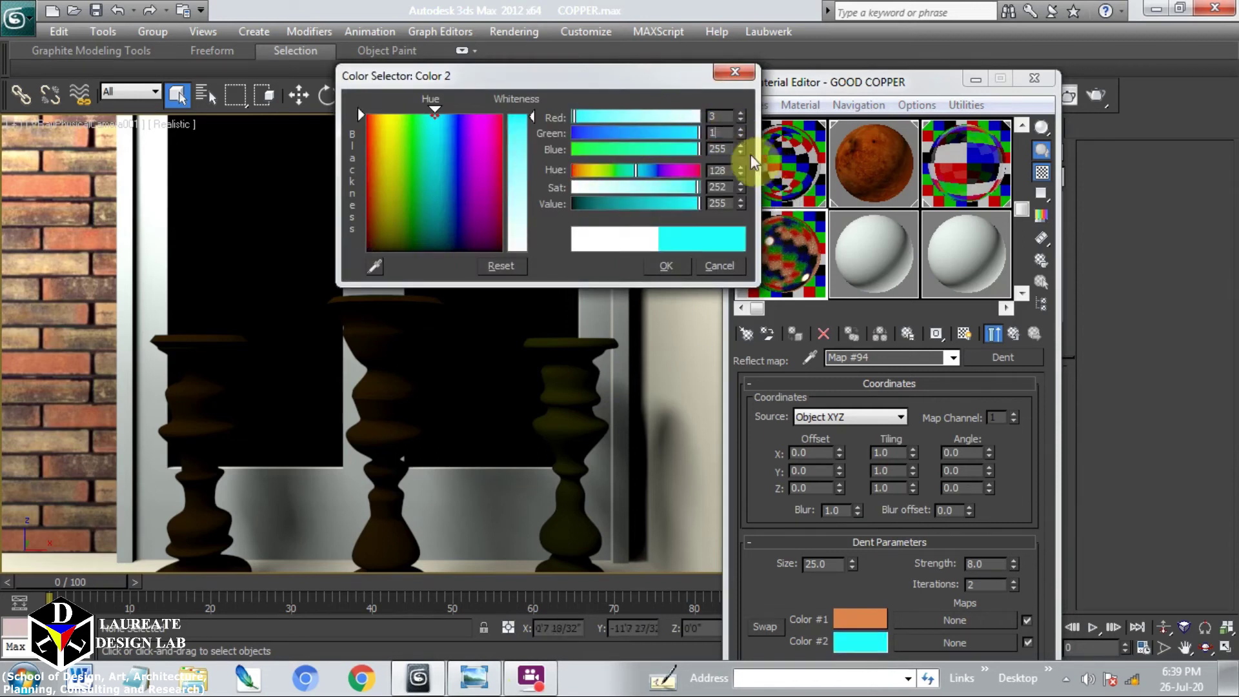
pyautogui.press('Tab')
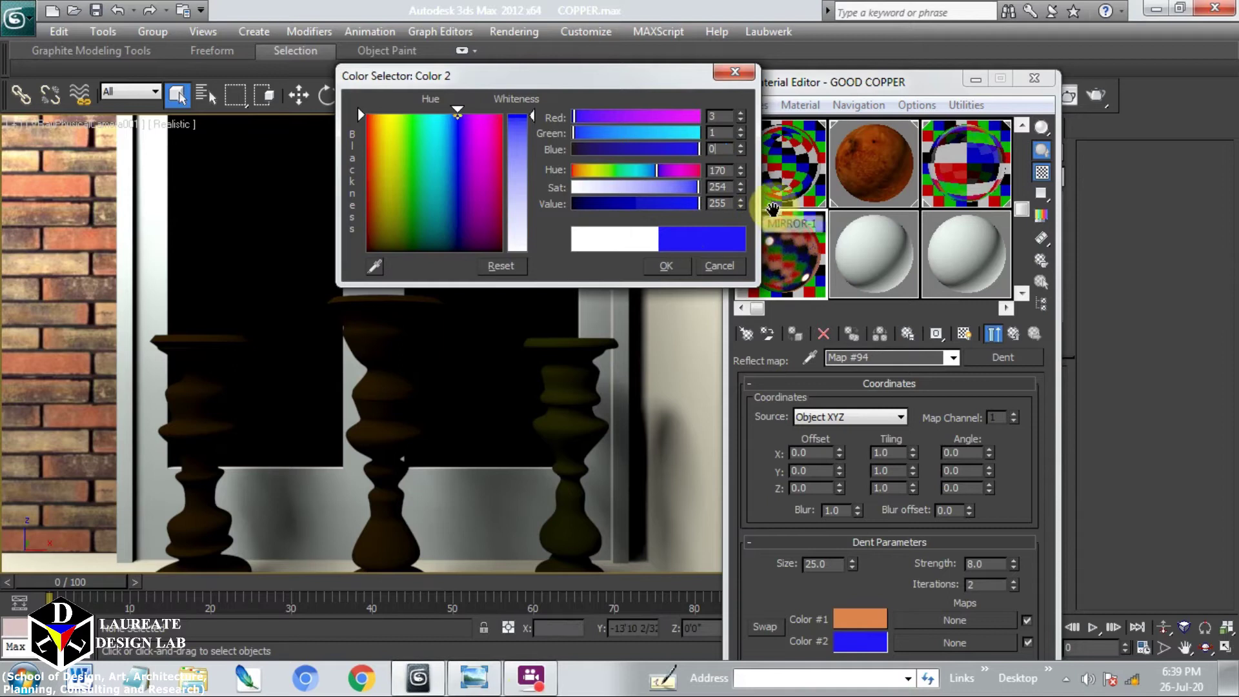
pyautogui.click(666, 265)
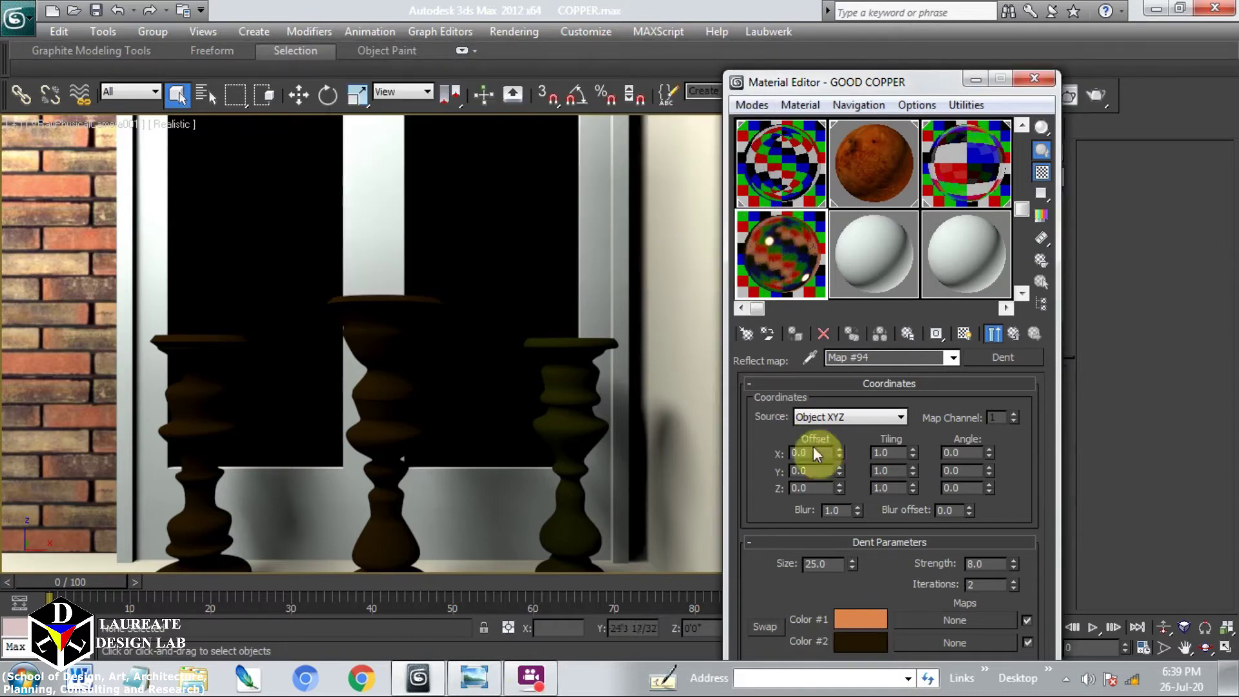
pyautogui.click(1031, 336)
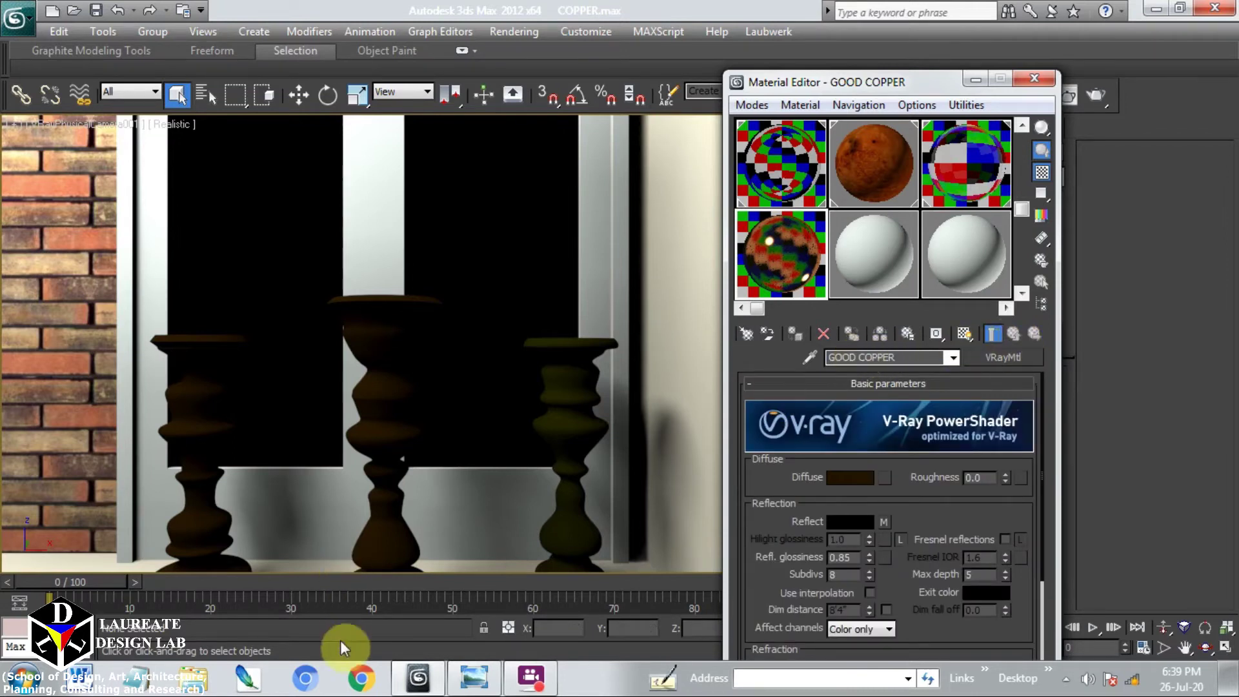
# Set GOOD COPPER's bump amount to 20, following the reference image.
pyautogui.click(473, 677)
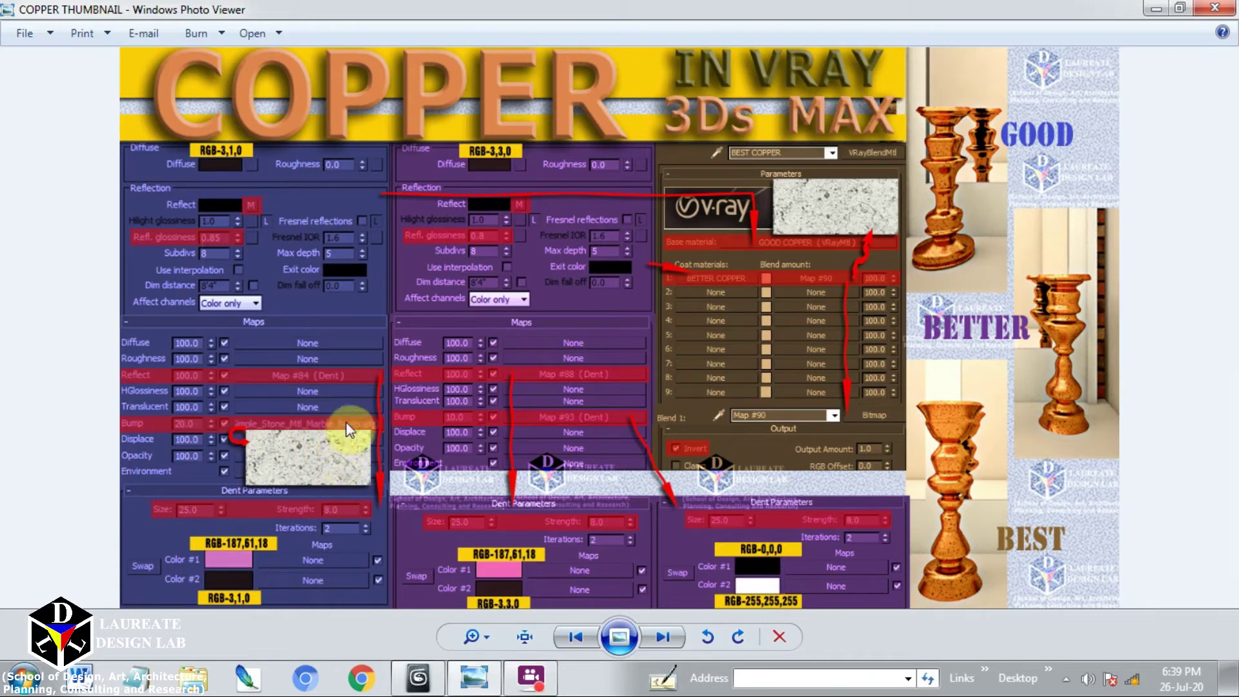
pyautogui.click(473, 671)
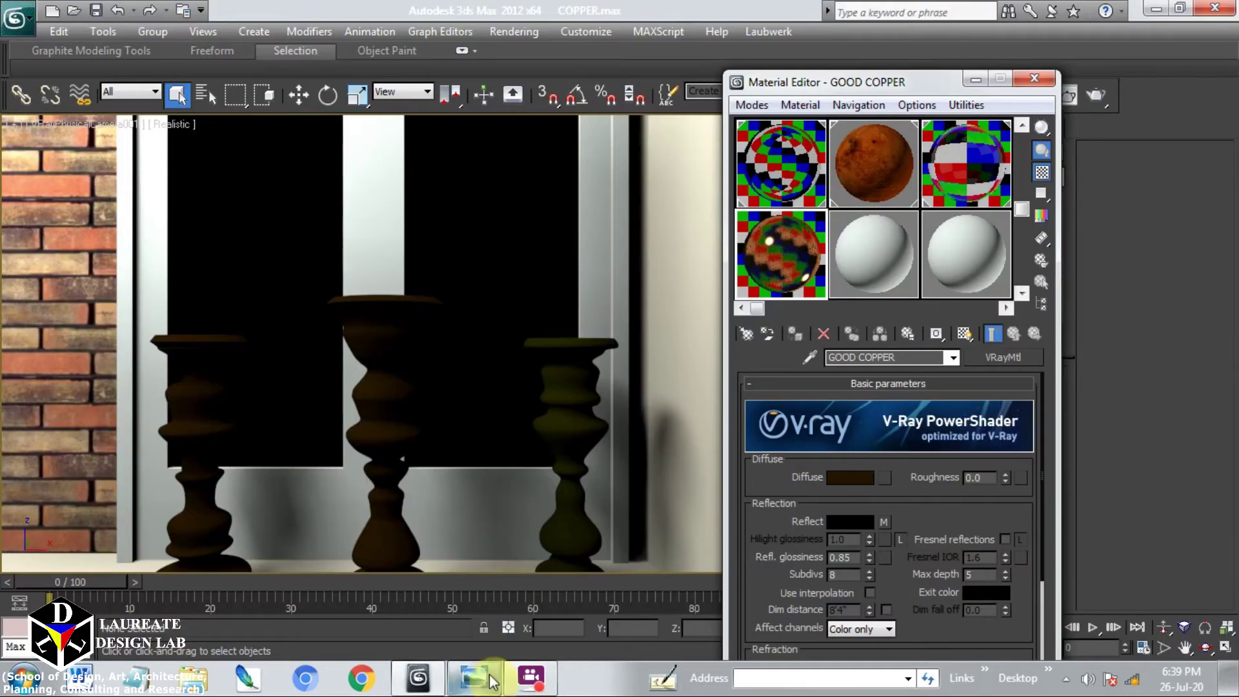
pyautogui.moveTo(915, 593); pyautogui.dragTo(948, 235)
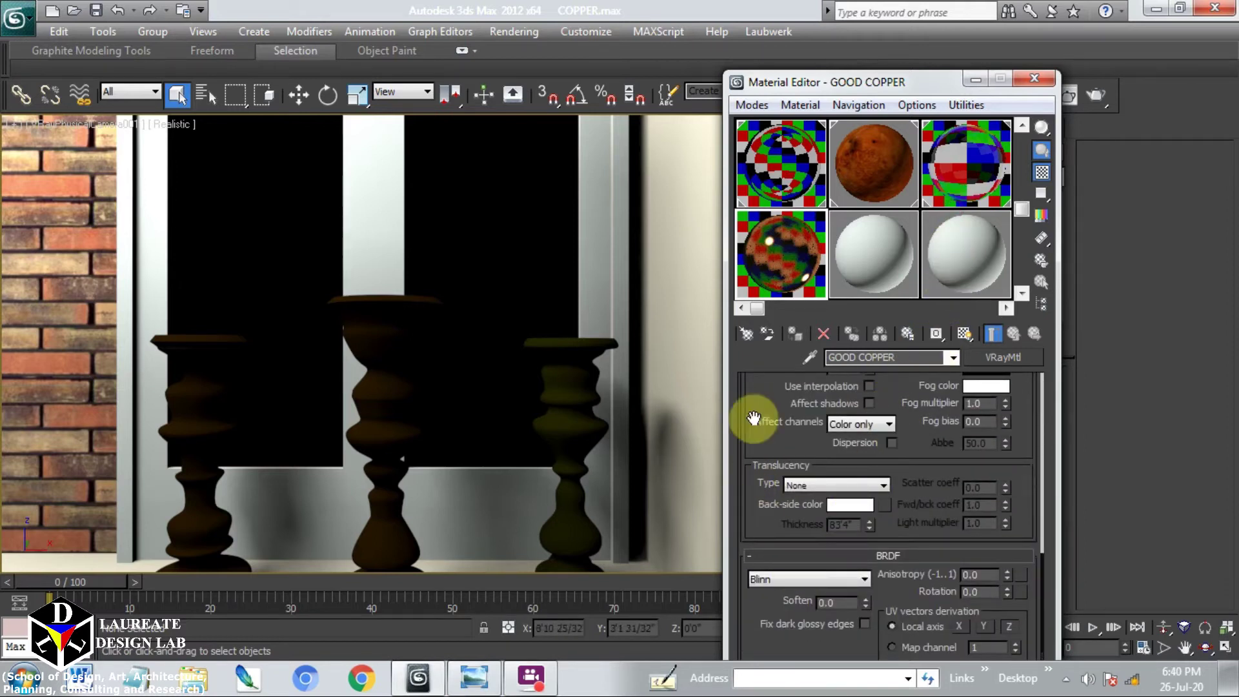
pyautogui.moveTo(816, 72); pyautogui.dragTo(809, 4)
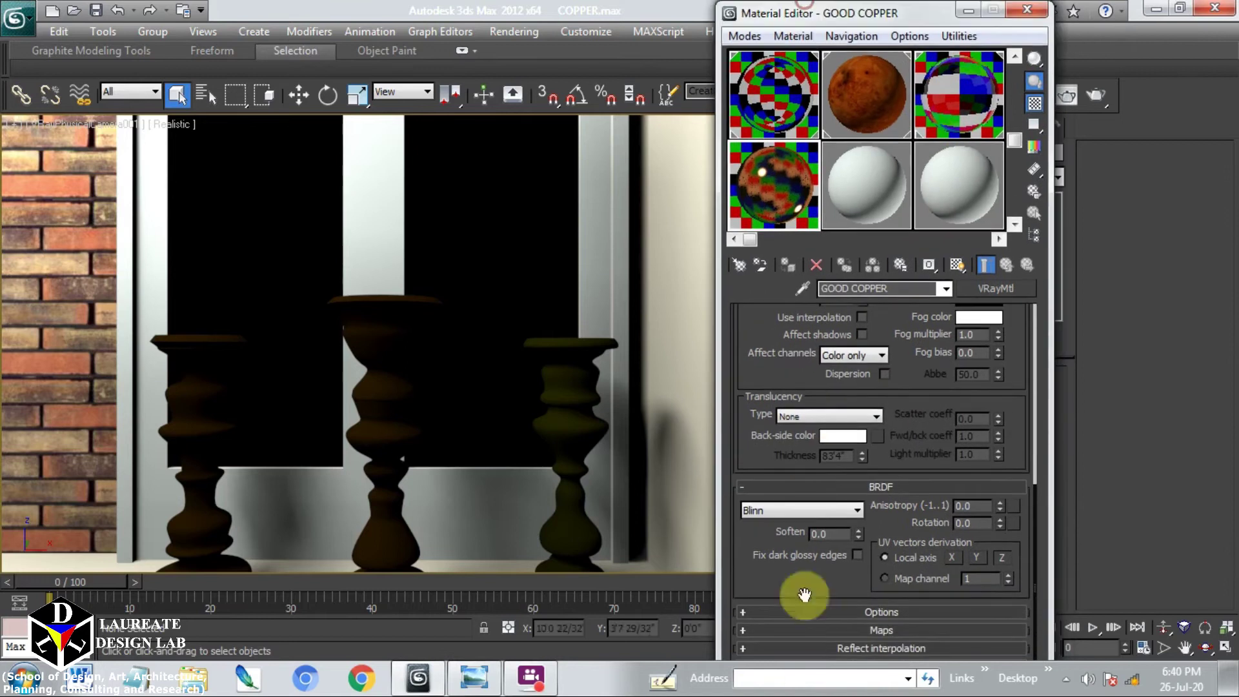
pyautogui.click(821, 631)
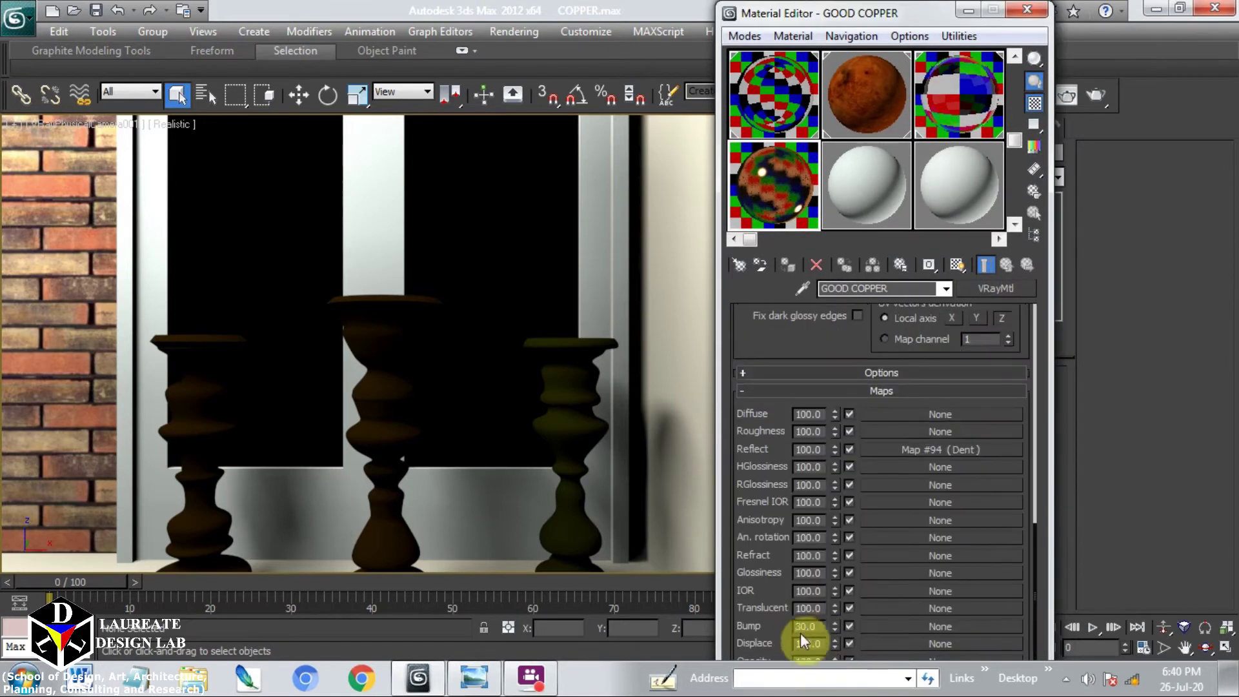
pyautogui.moveTo(819, 626); pyautogui.dragTo(749, 627)
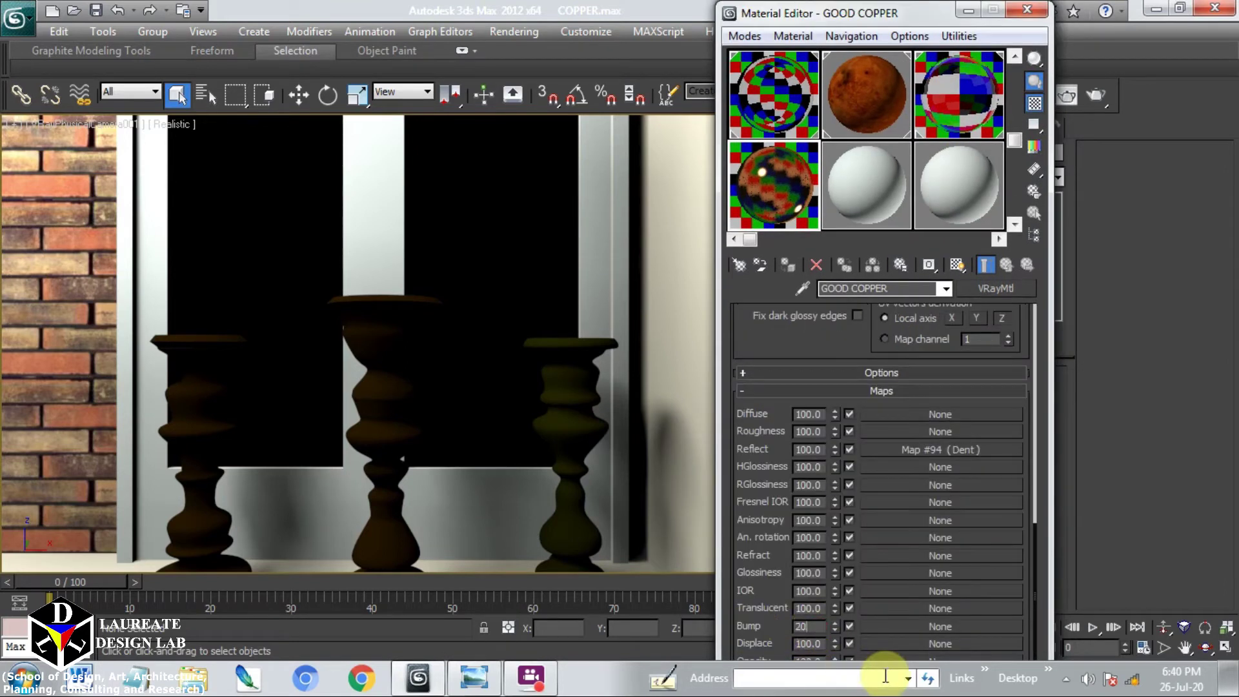
# Assign the bitmap Simple_Stone_Mtl_Marble_bump.jpg from the COPPER x folder in LAYOUT to GOOD COPPER's bump and return to the material.
pyautogui.click(929, 626)
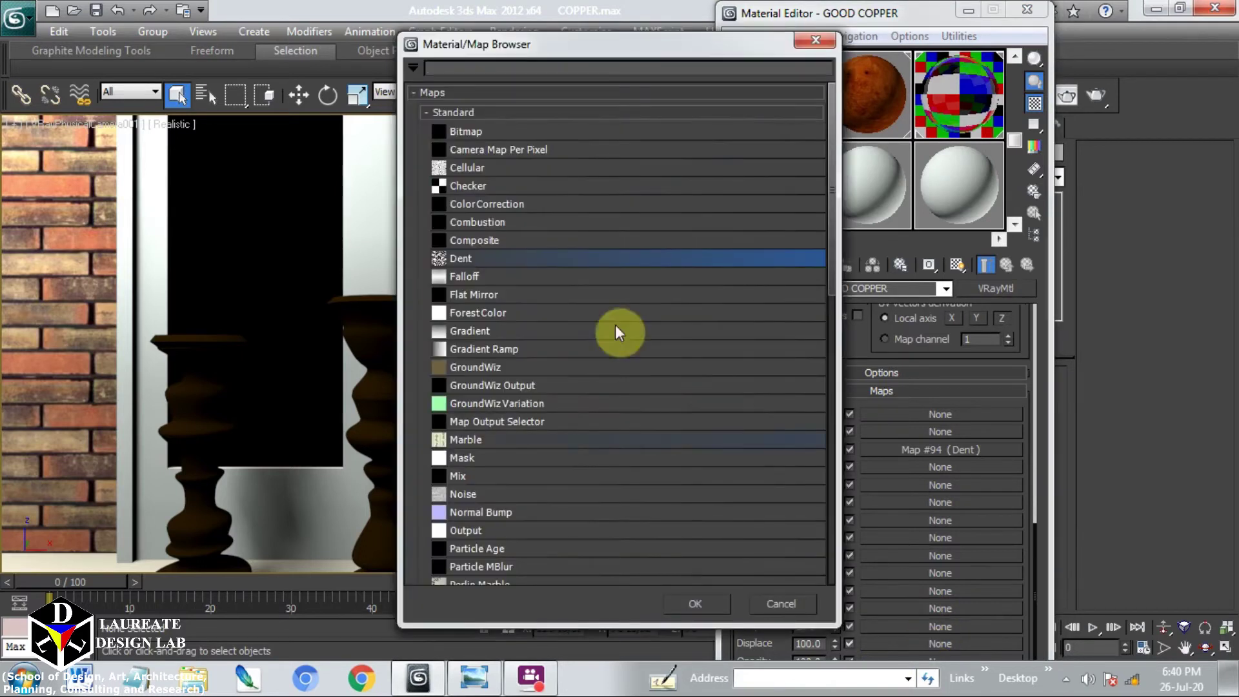
pyautogui.doubleClick(506, 130)
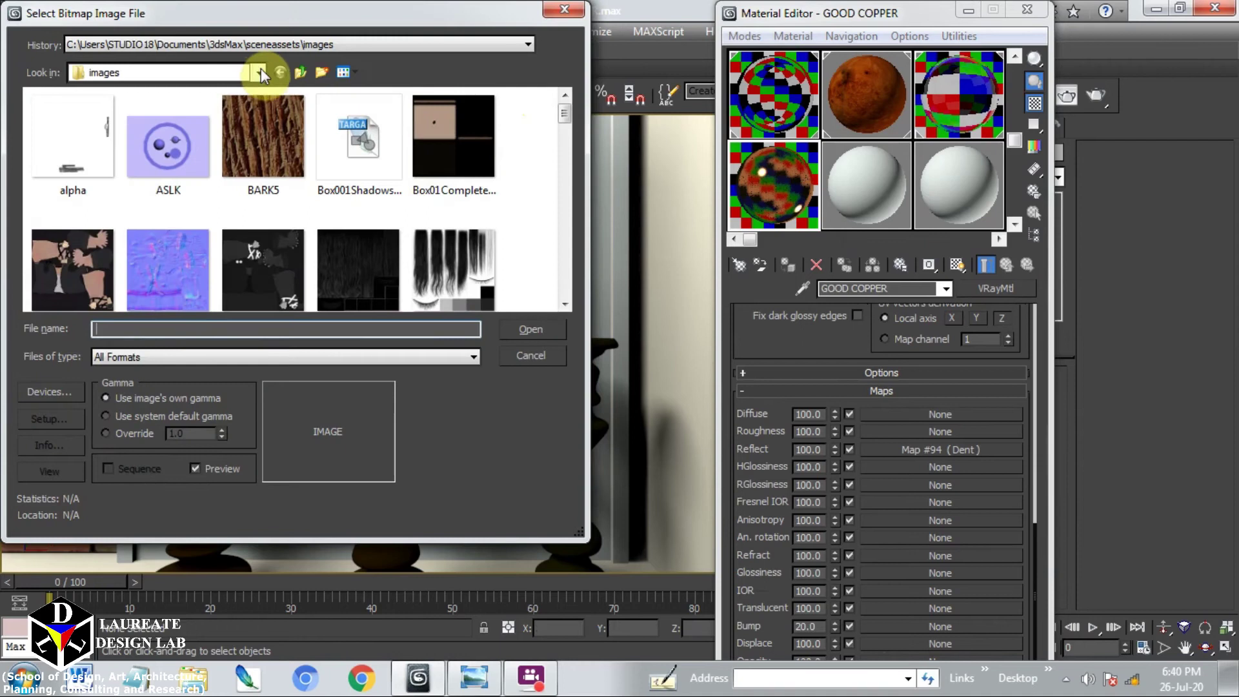
pyautogui.click(259, 72)
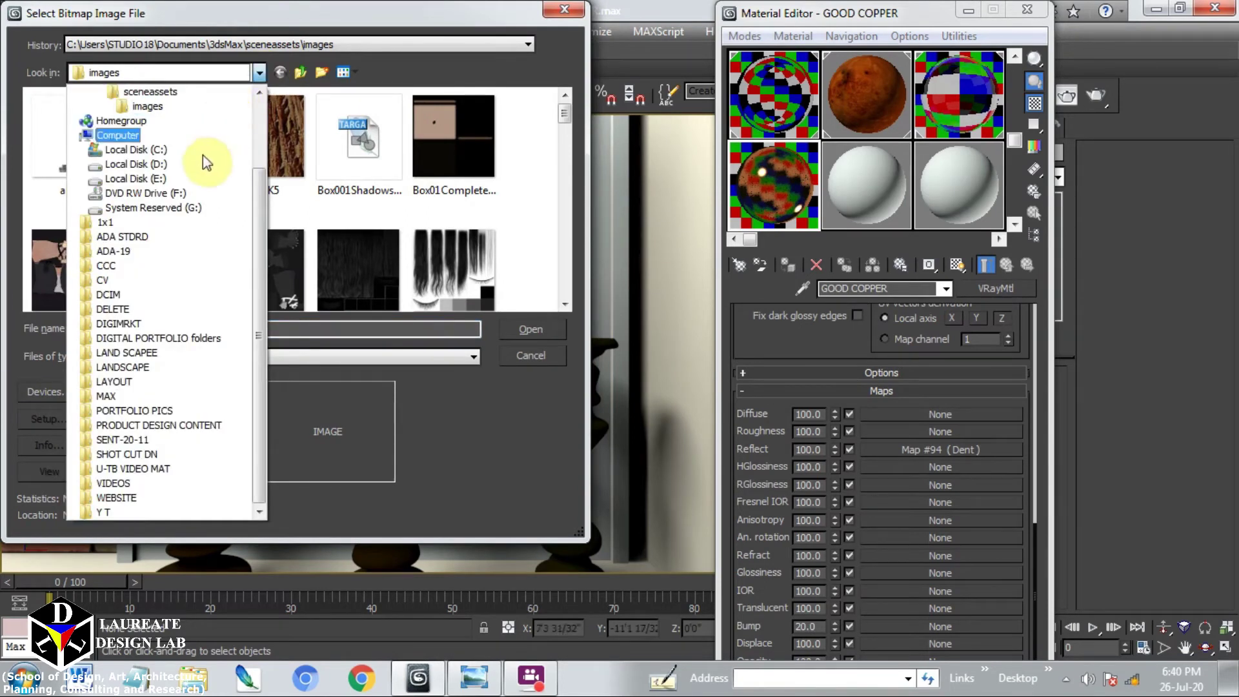
pyautogui.click(145, 385)
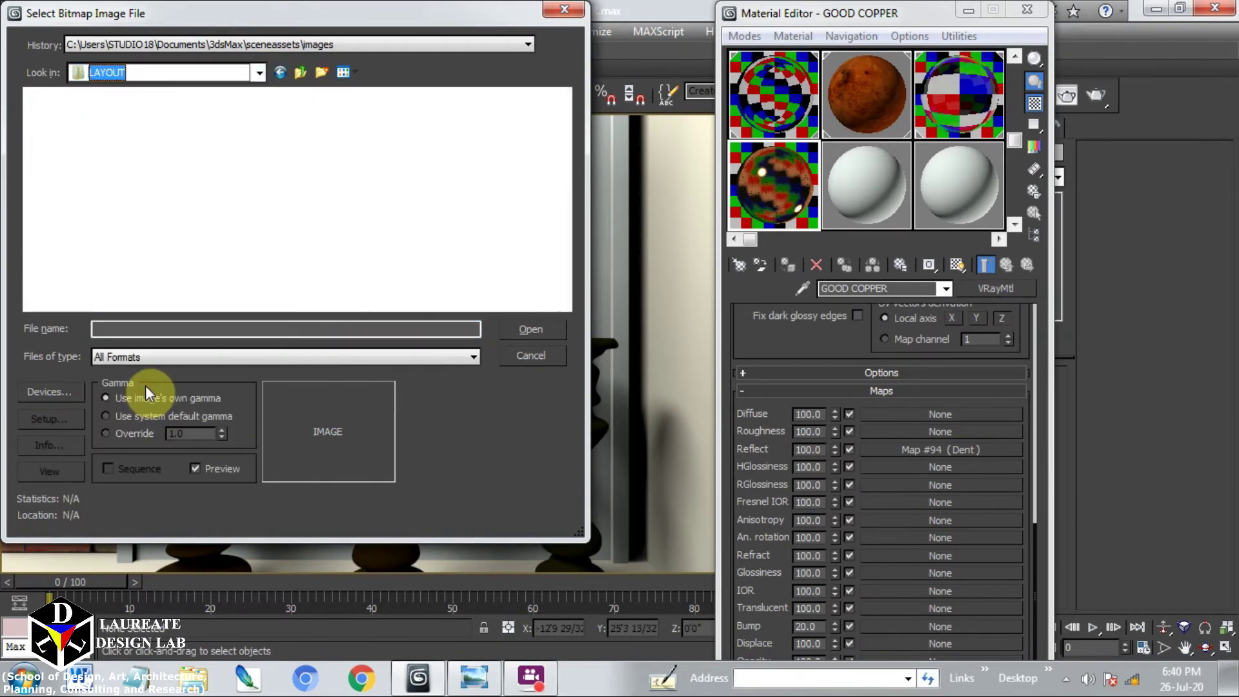
pyautogui.write('co')
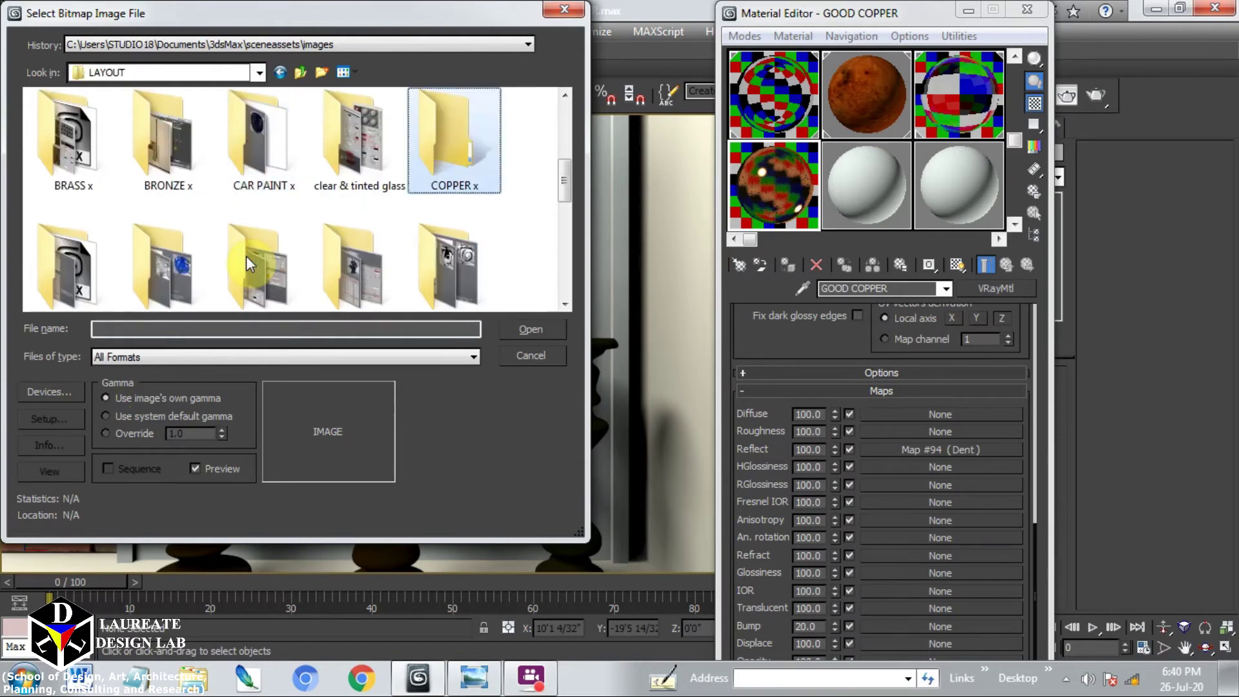
pyautogui.doubleClick(434, 168)
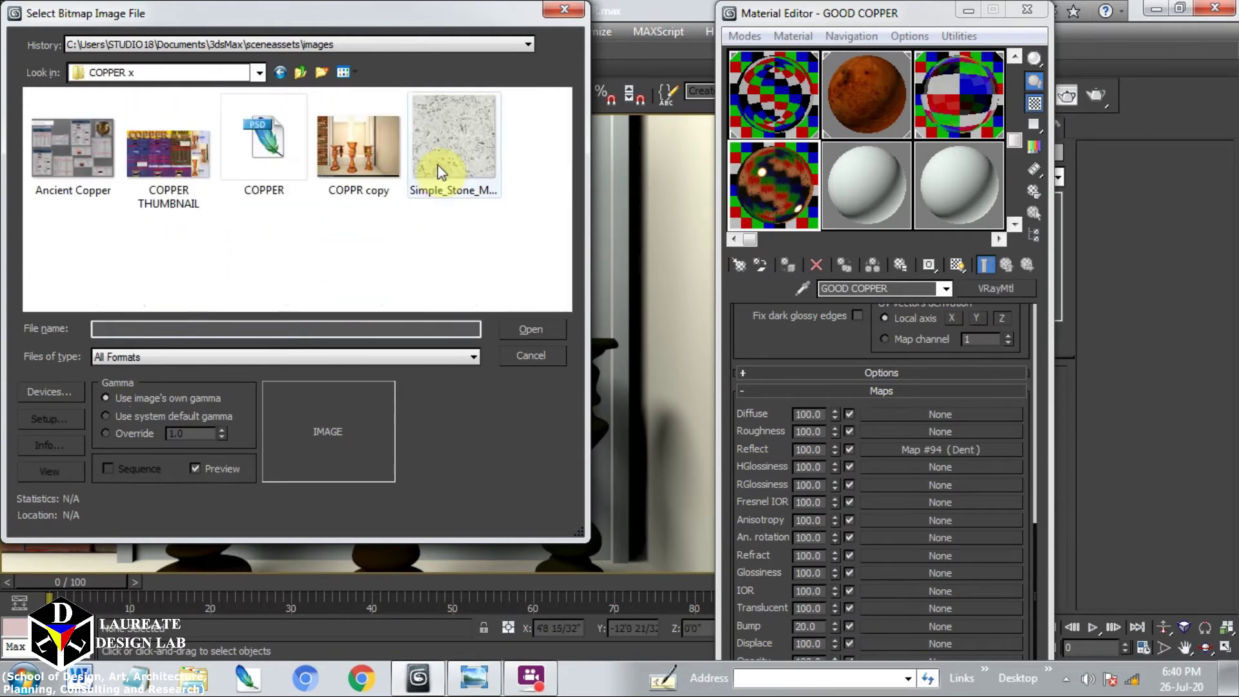
pyautogui.doubleClick(469, 160)
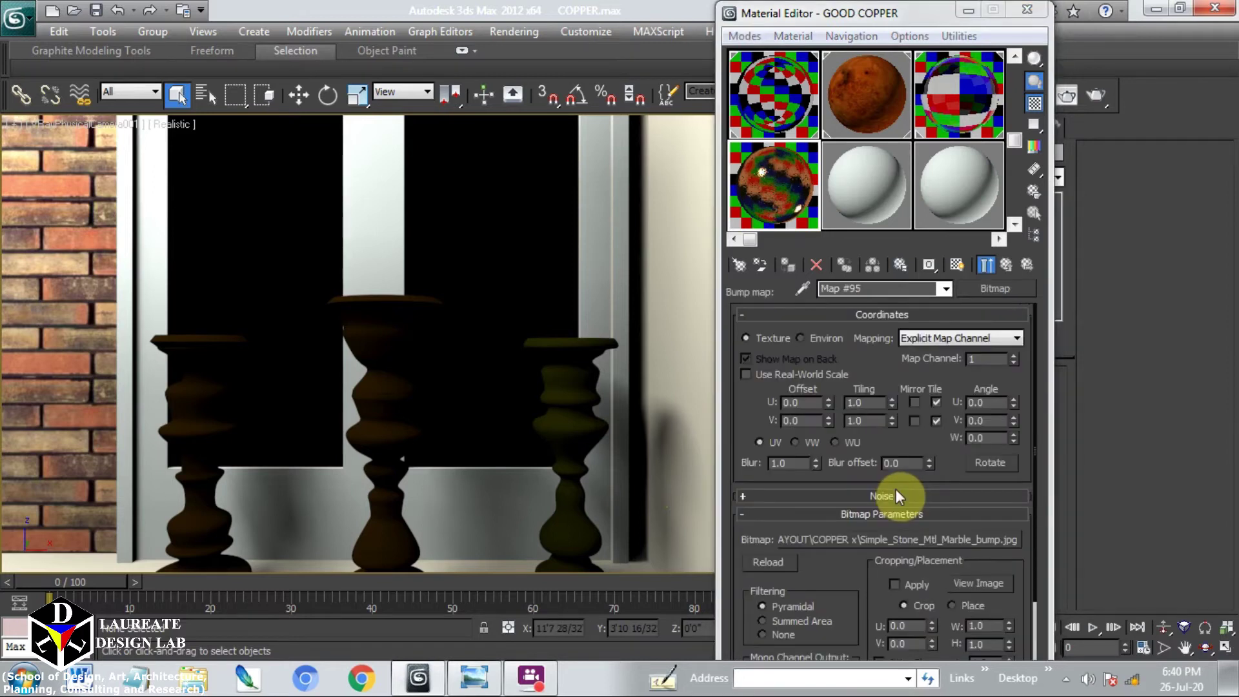
pyautogui.click(1010, 269)
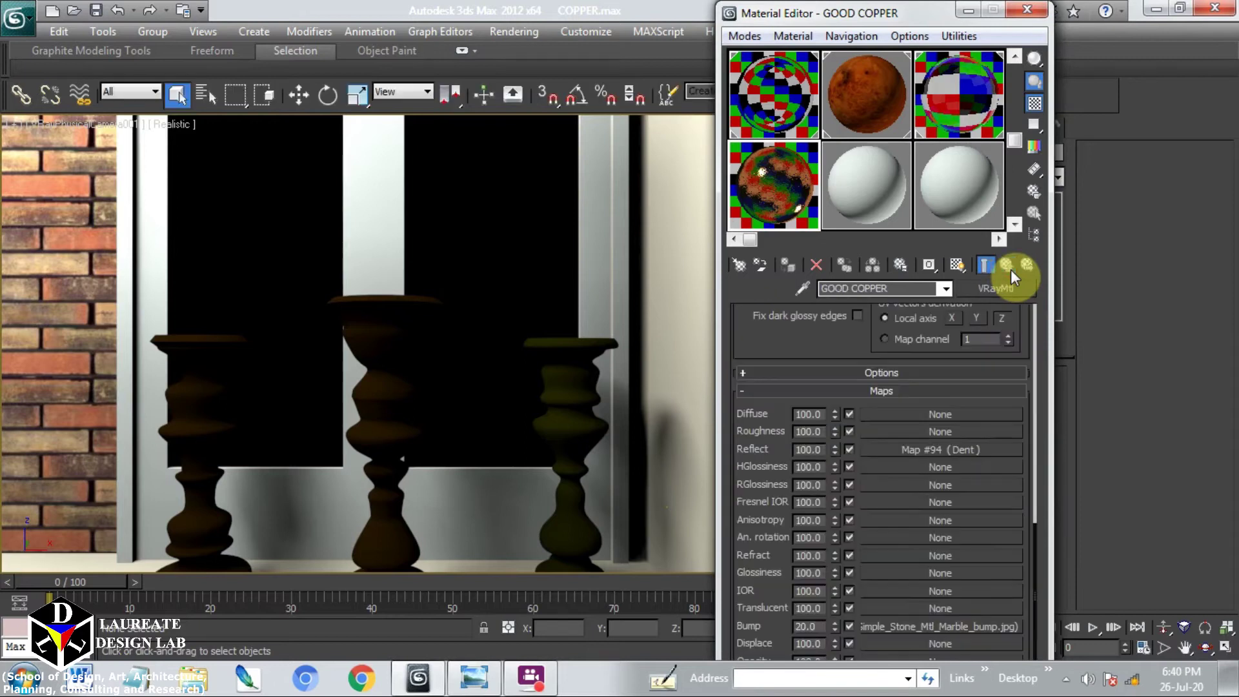
# Assign the material to the left candlestick under the new name "GOOD COPPER." and turn on its display in the viewport.
pyautogui.click(182, 401)
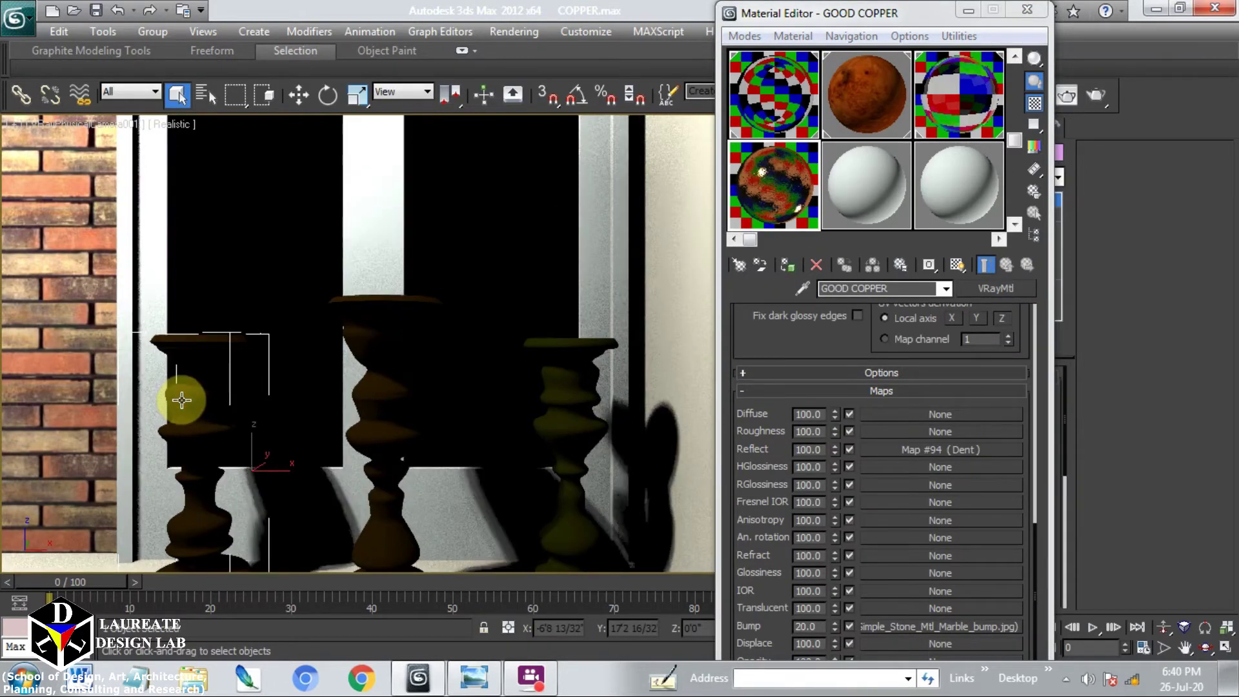
pyautogui.click(787, 268)
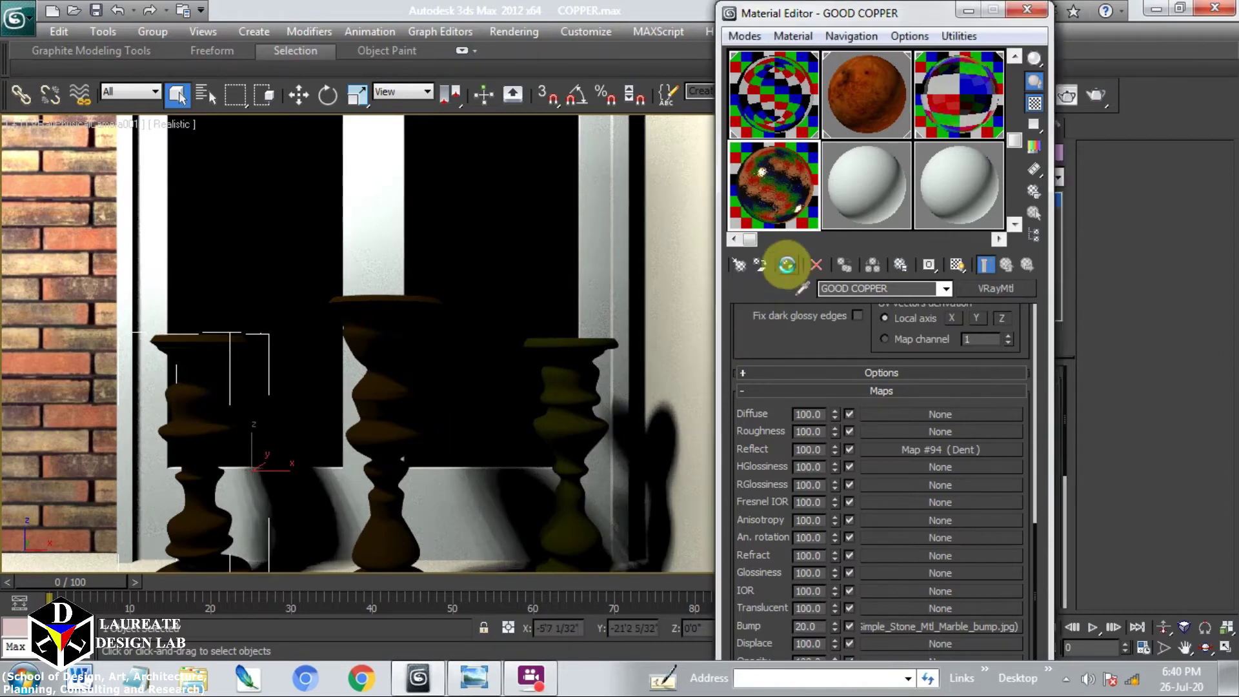
pyautogui.click(534, 330)
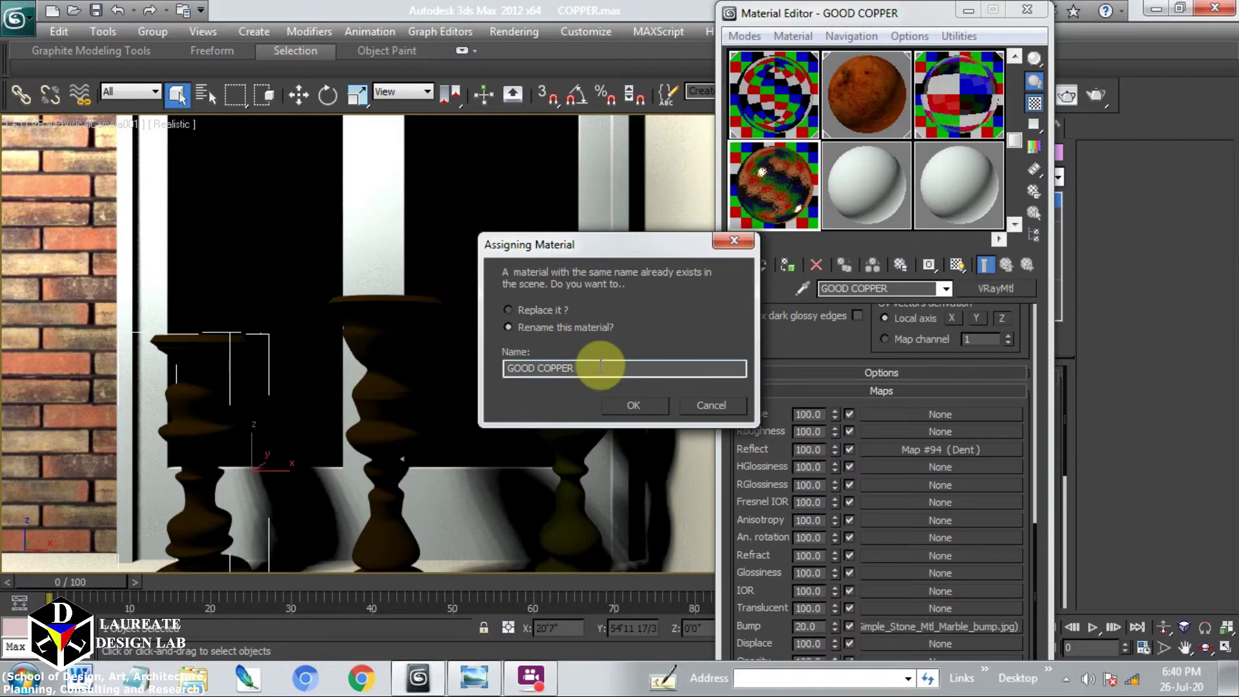
pyautogui.write('.')
pyautogui.click(633, 404)
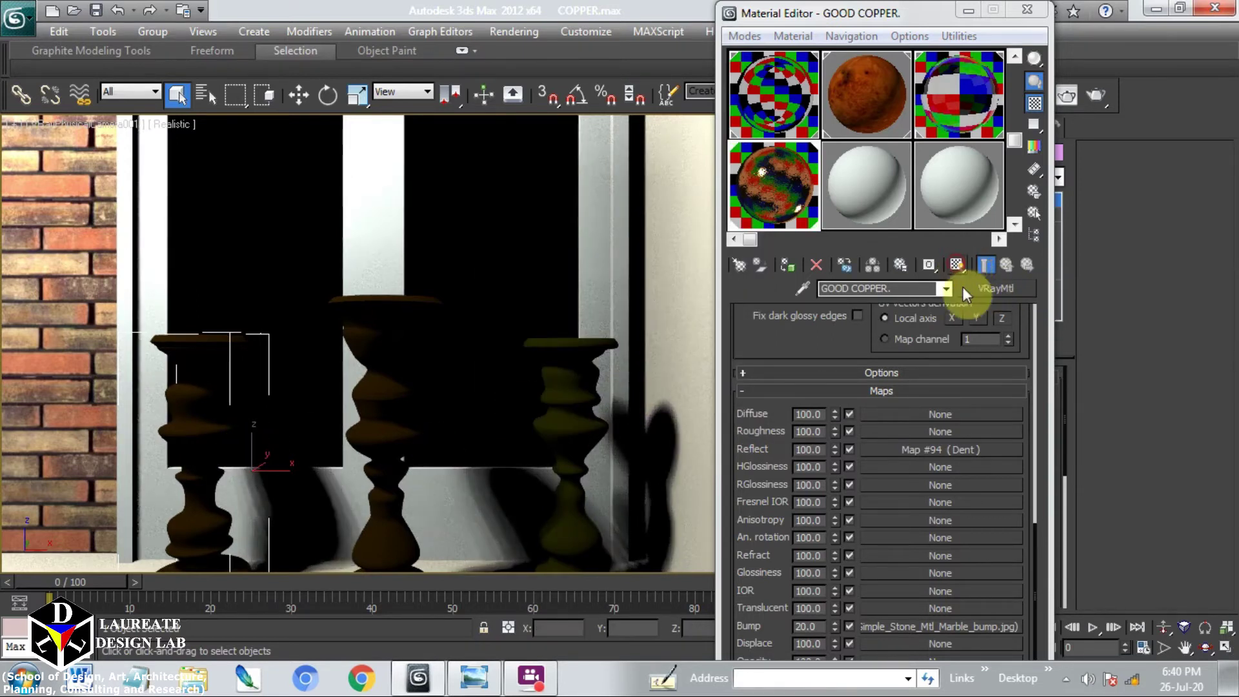
pyautogui.click(956, 265)
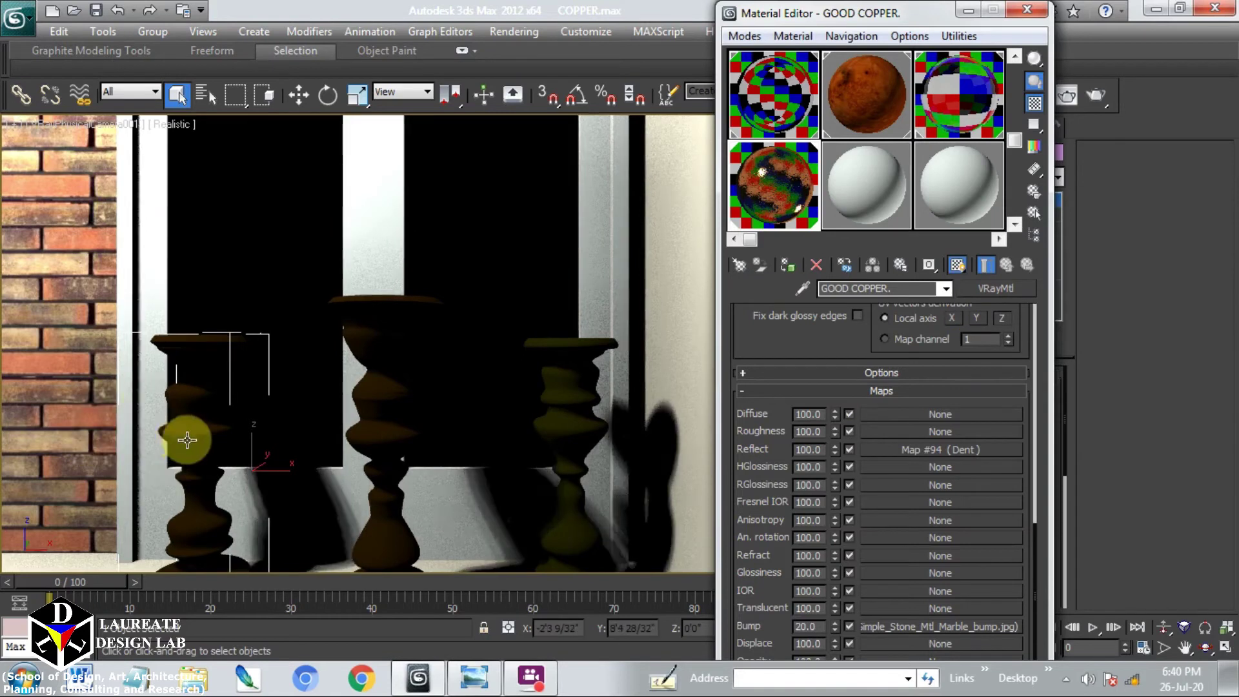
# Stop the full-frame test render and render only a region around the left candlestick to preview GOOD COPPER.
pyautogui.click(1099, 99)
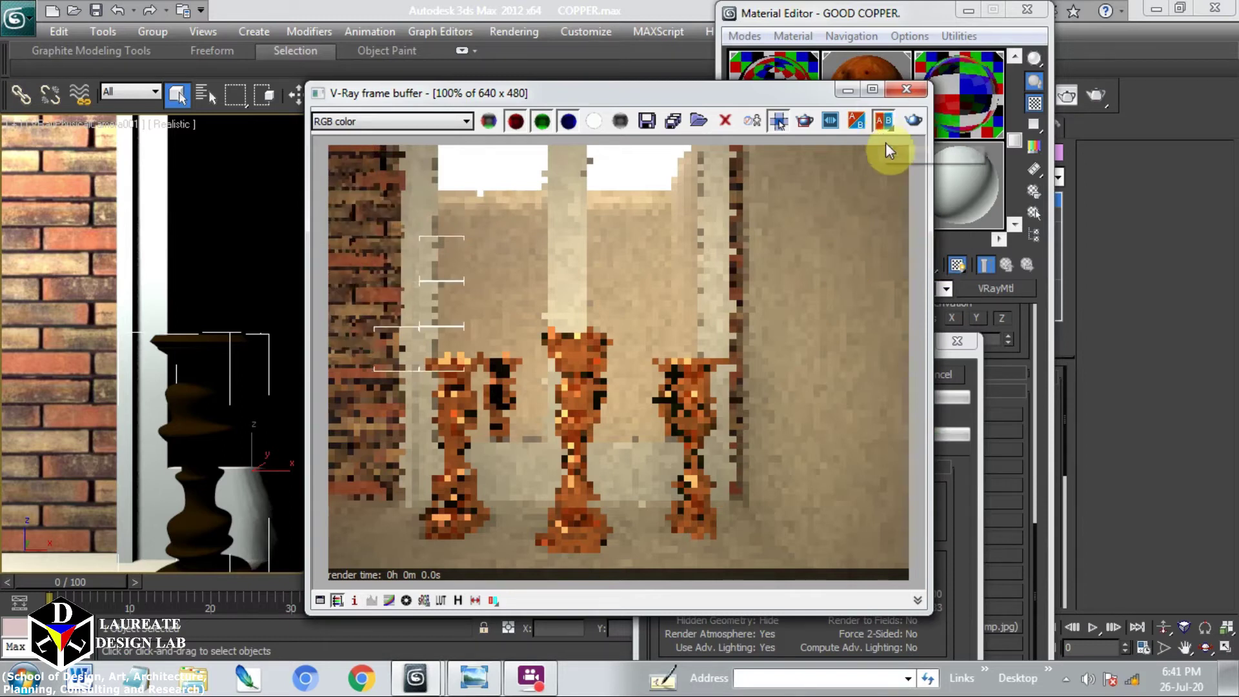
pyautogui.click(968, 376)
pyautogui.moveTo(470, 375); pyautogui.dragTo(535, 554)
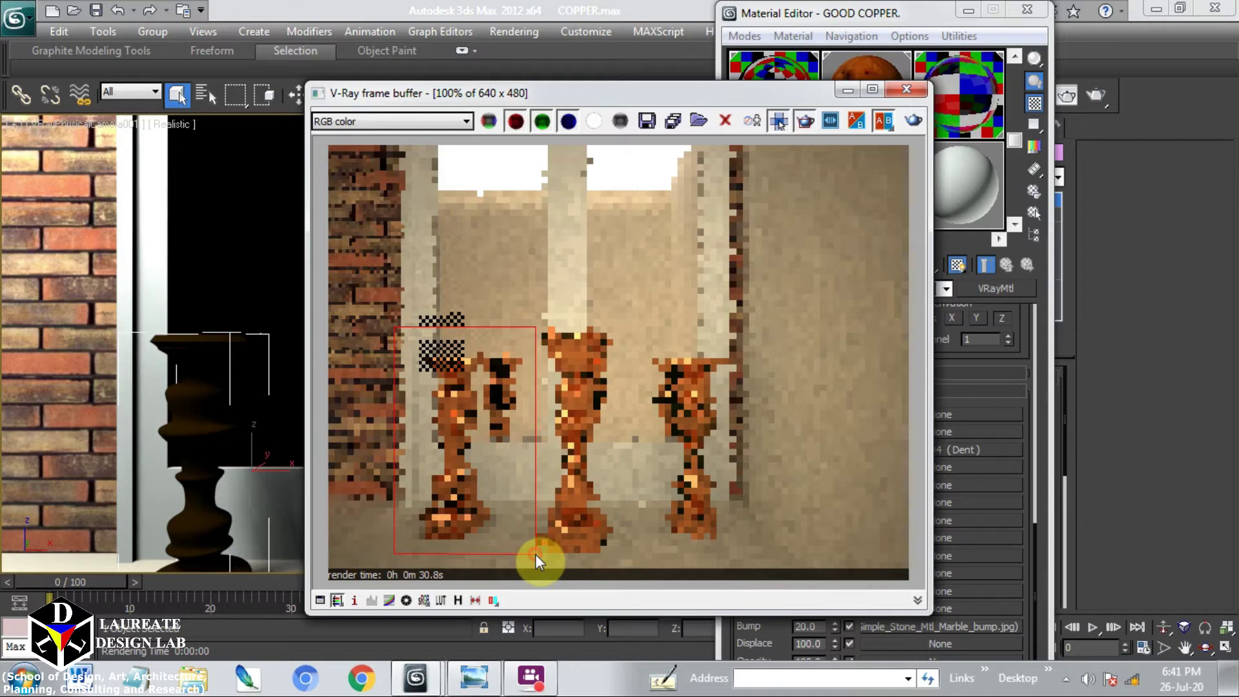
pyautogui.click(1100, 97)
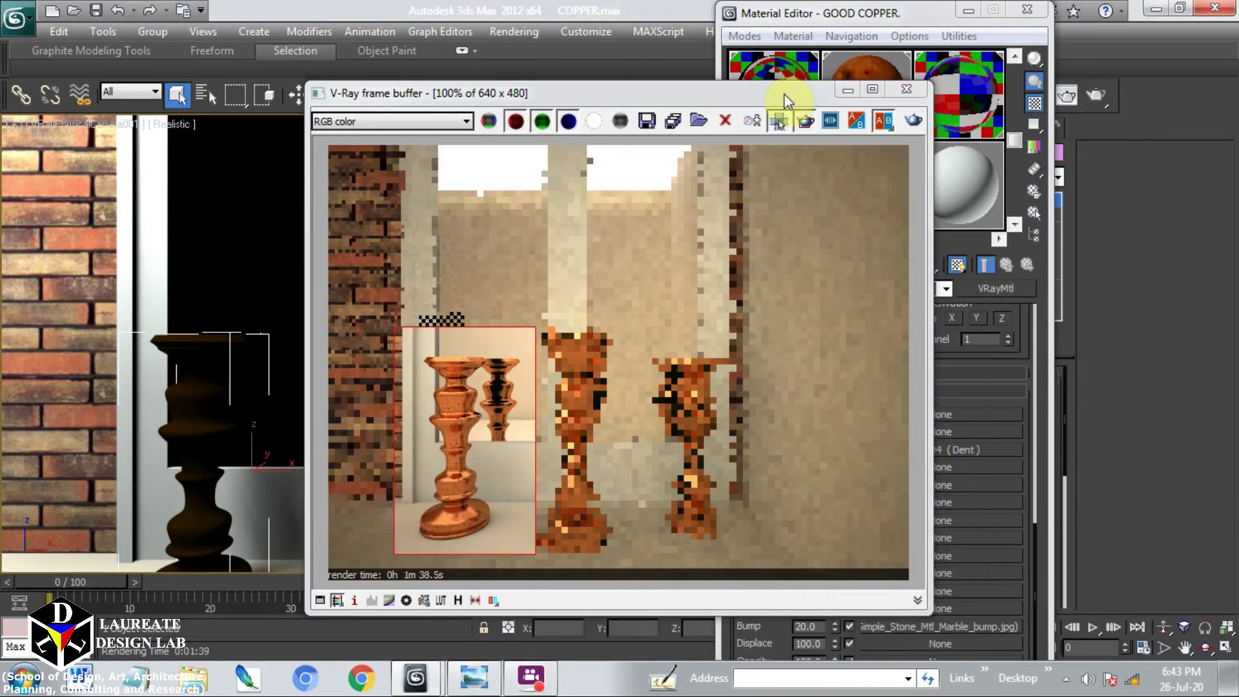
pyautogui.moveTo(784, 95); pyautogui.dragTo(479, 94)
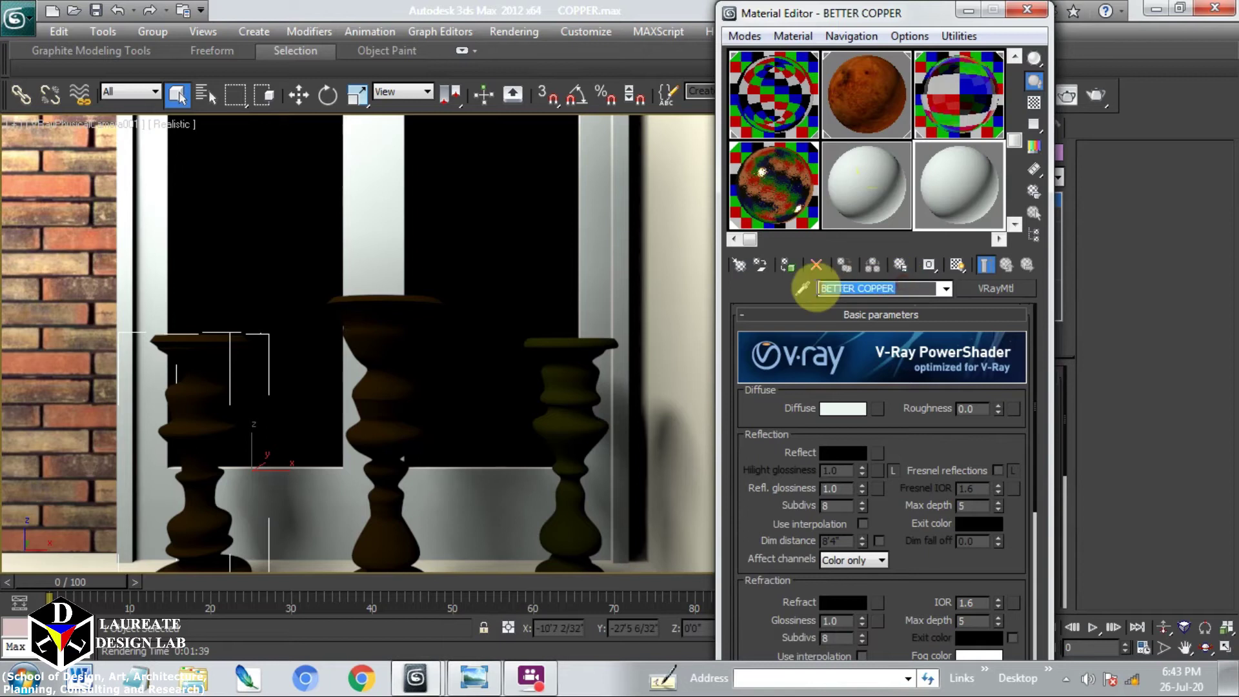
# Set BETTER COPPER's diffuse color to RGB 3, 3, 0, following the reference image.
pyautogui.click(473, 678)
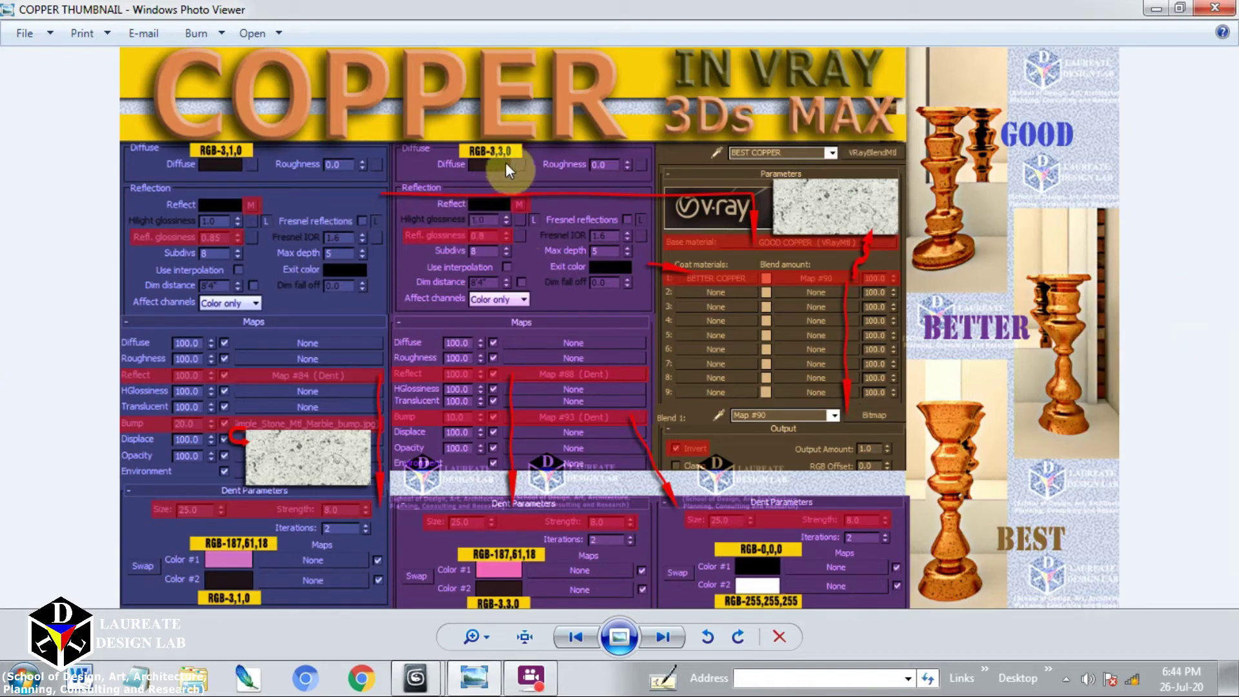
pyautogui.click(475, 679)
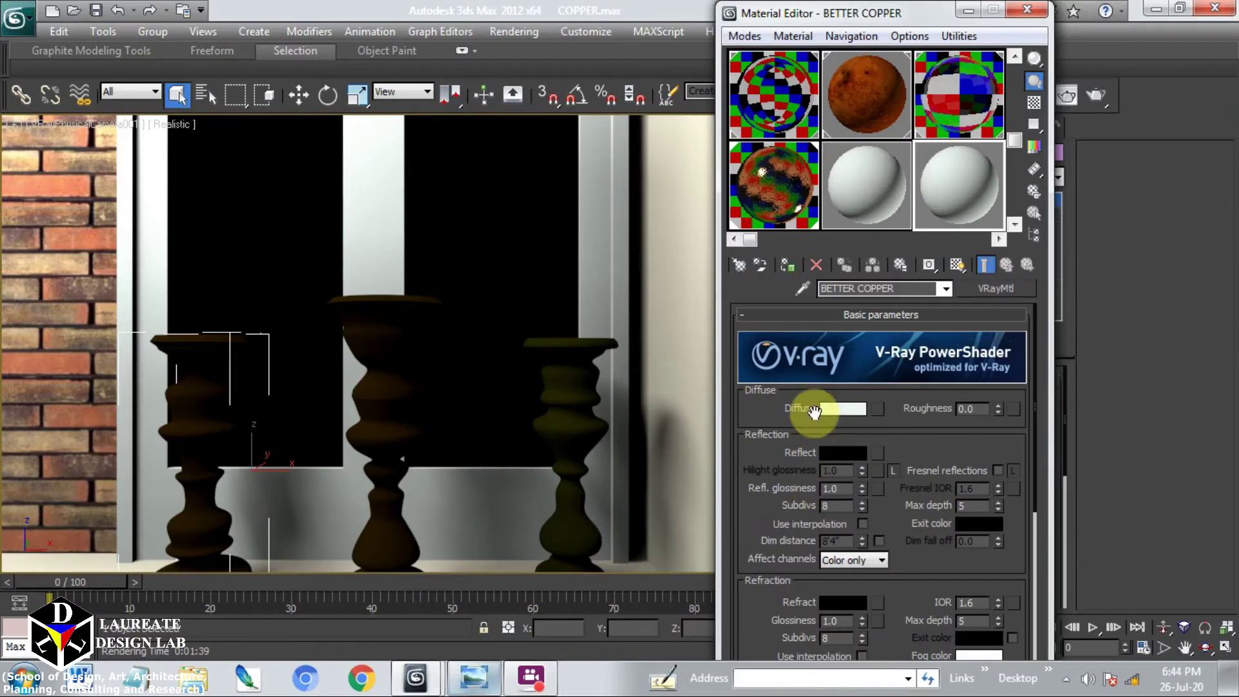
pyautogui.click(846, 408)
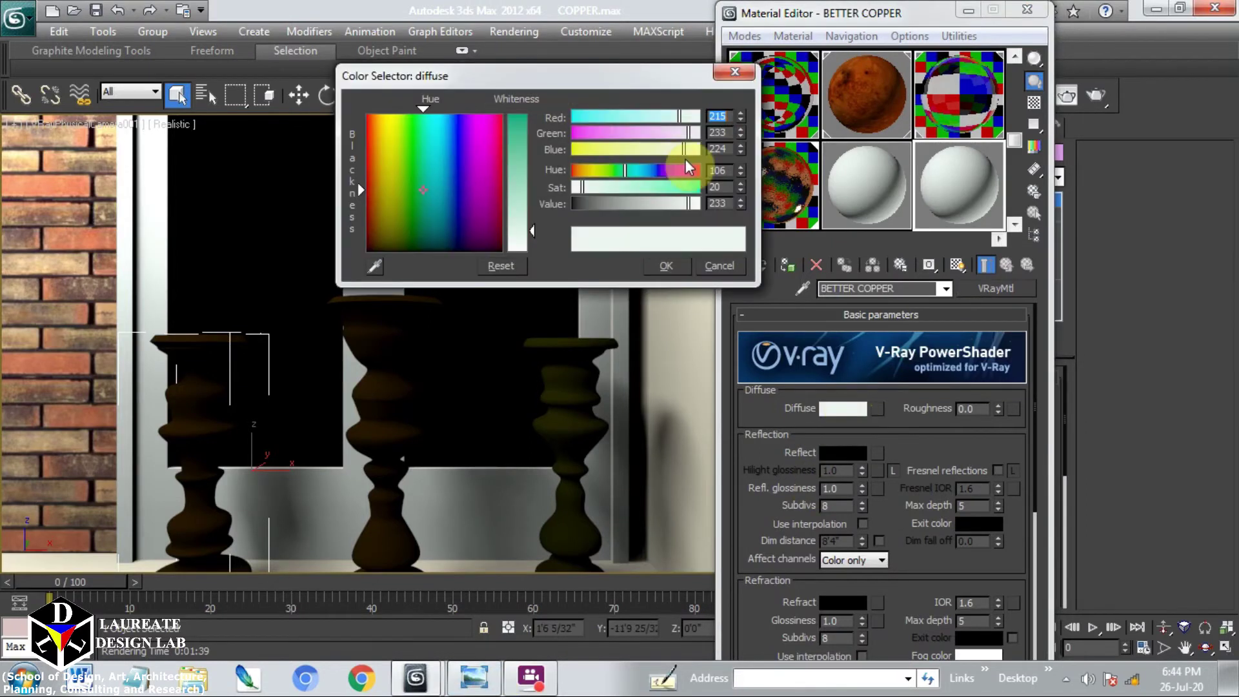
pyautogui.write('3')
pyautogui.moveTo(728, 134); pyautogui.dragTo(678, 151)
pyautogui.write('3')
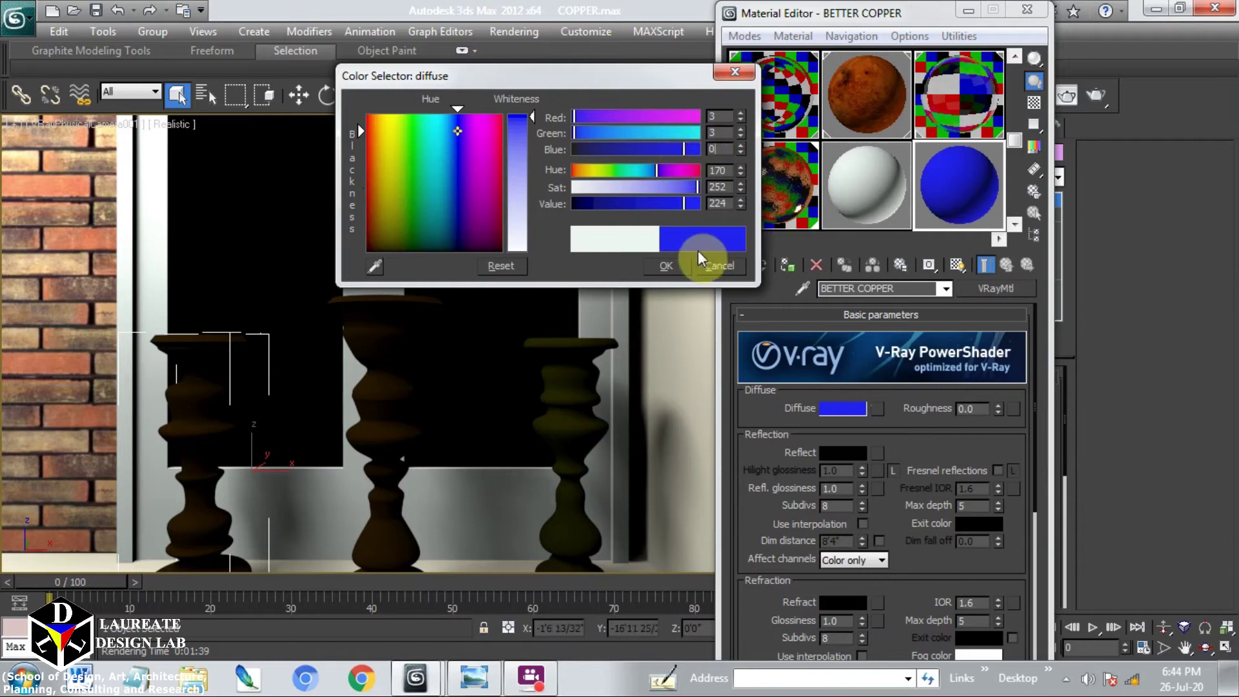
pyautogui.click(668, 266)
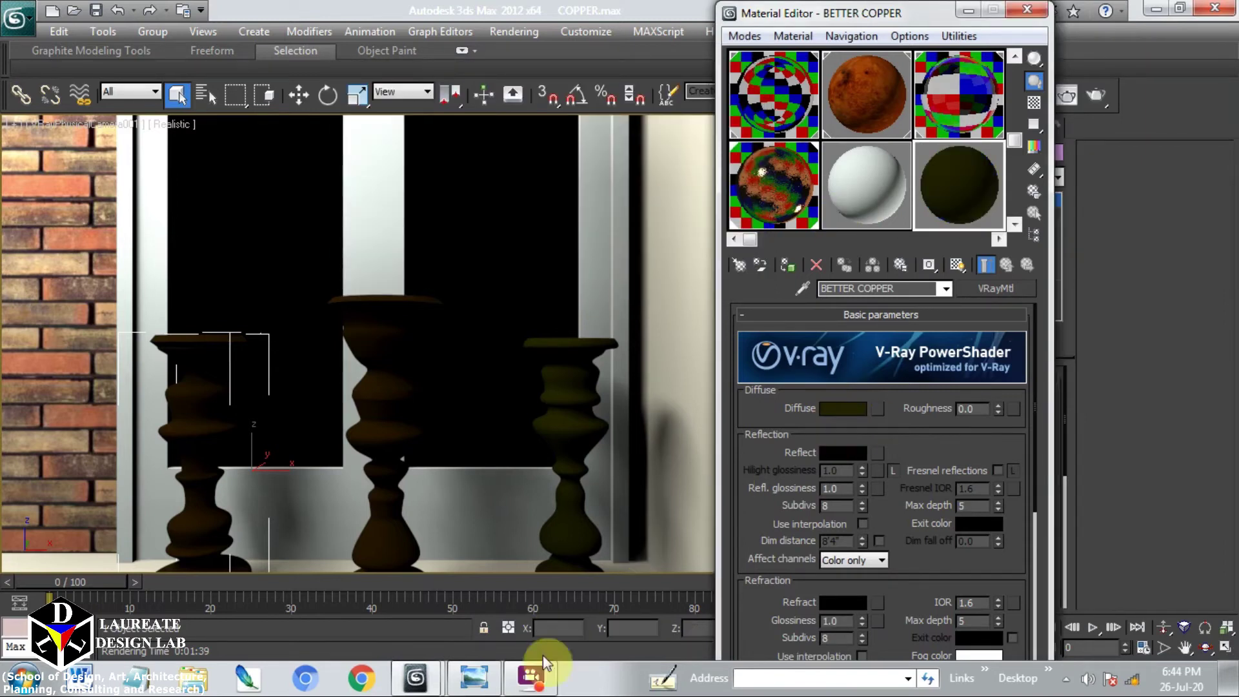
# Add a Dent map to BETTER COPPER's reflection with size 25 and strength 8, following the reference image.
pyautogui.click(476, 679)
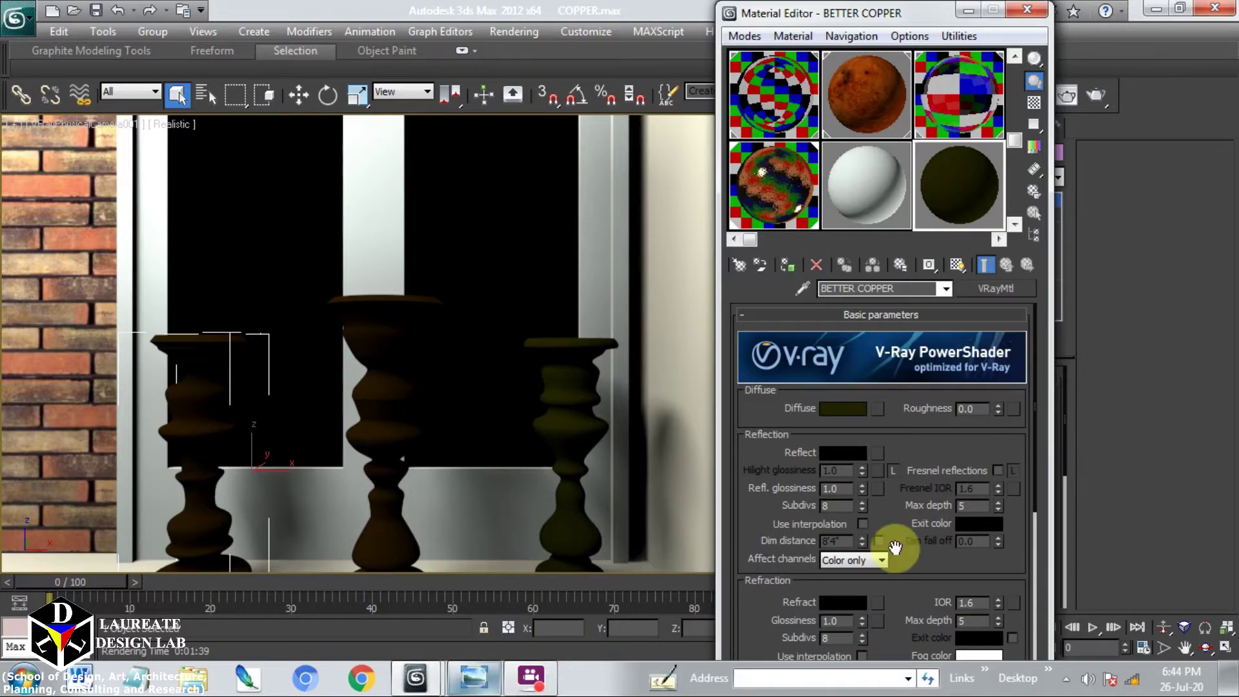
pyautogui.click(877, 453)
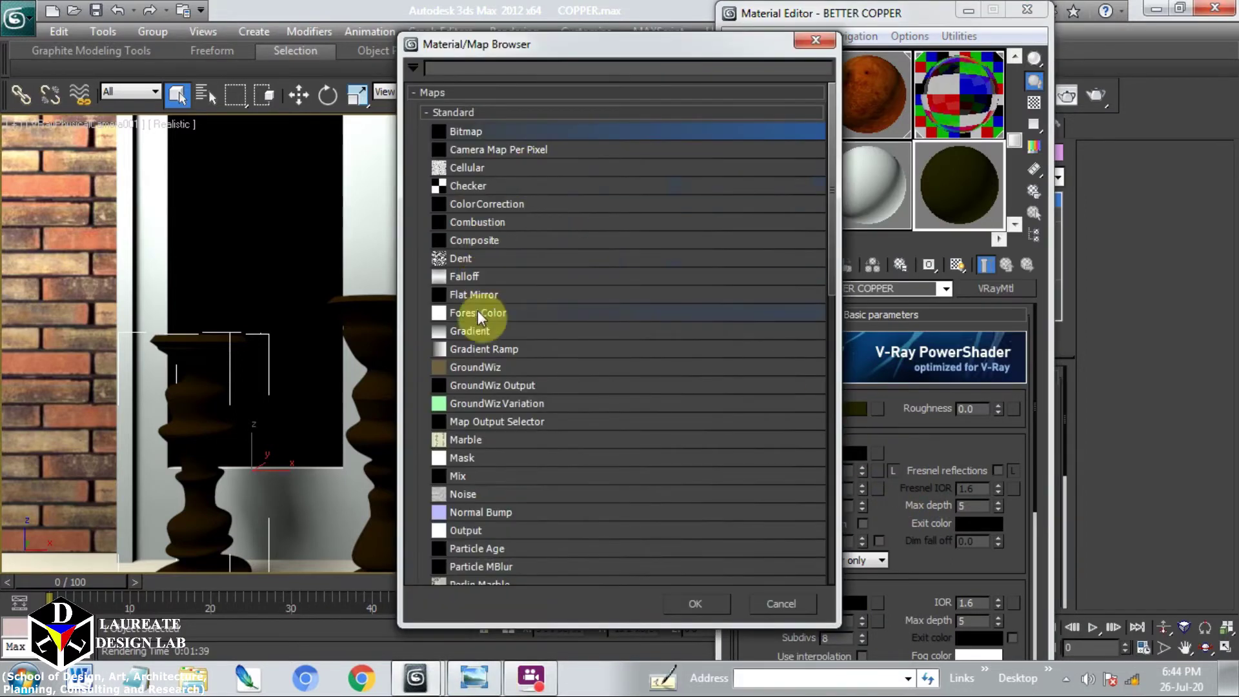
pyautogui.doubleClick(469, 259)
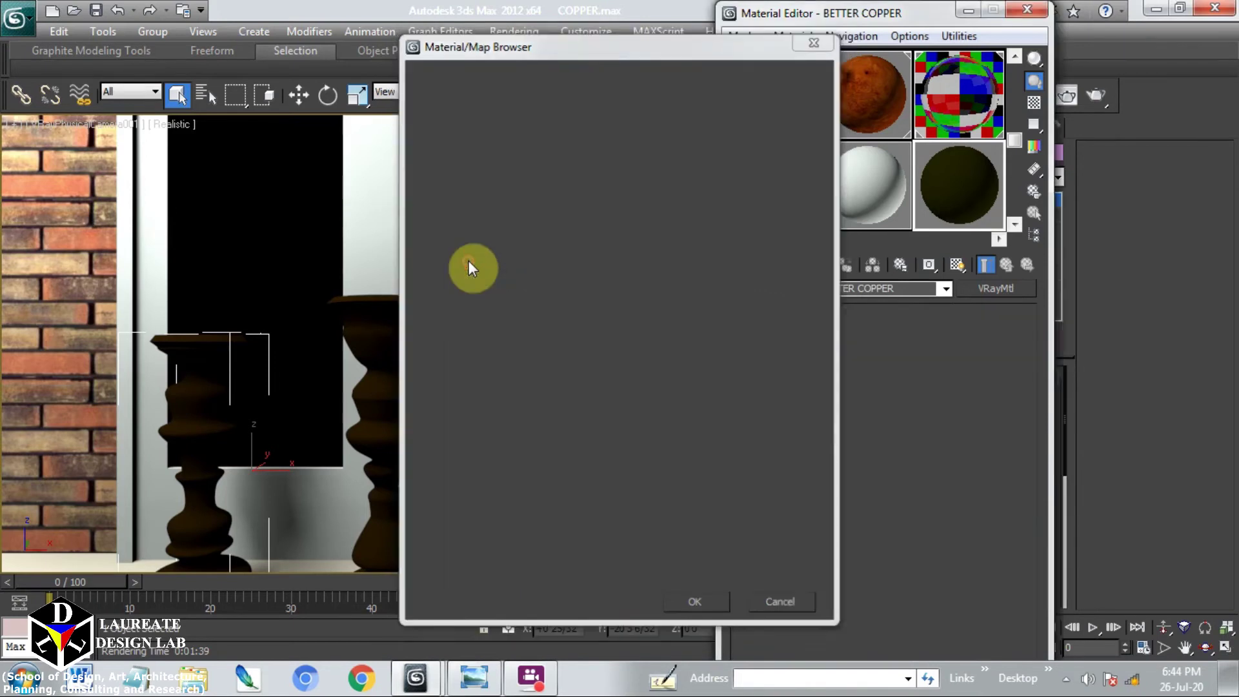
pyautogui.moveTo(830, 497); pyautogui.dragTo(769, 499)
pyautogui.write('25')
pyautogui.press('Return')
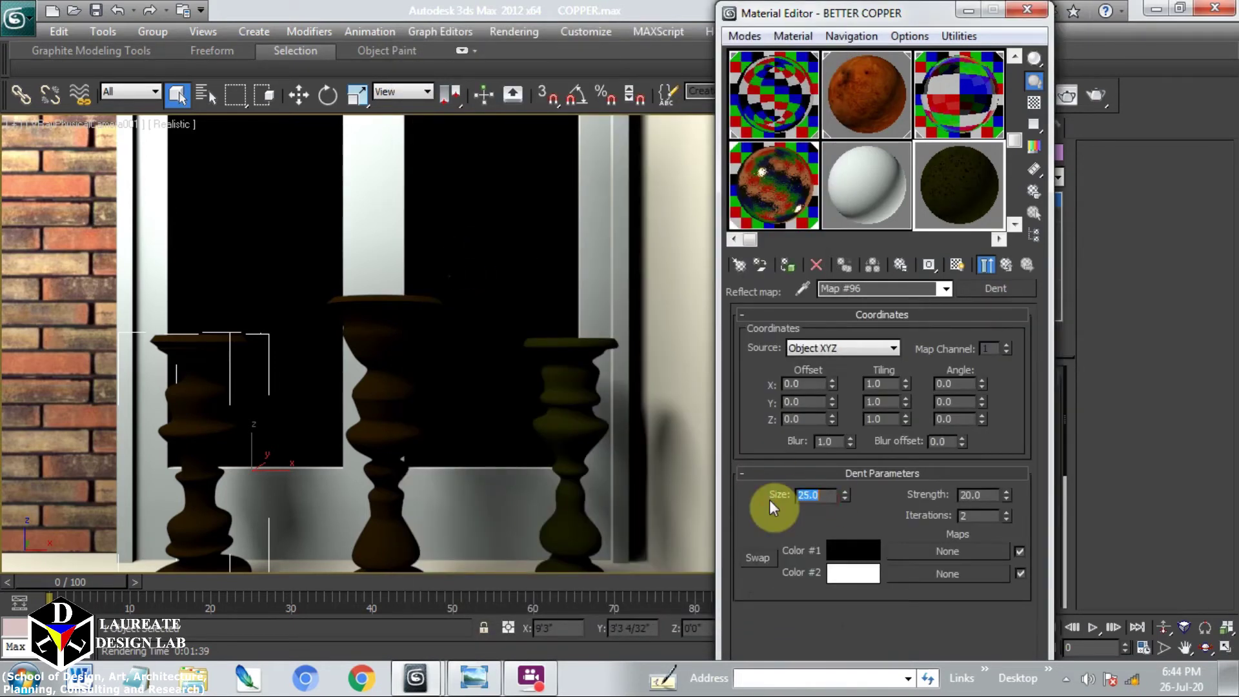
pyautogui.doubleClick(990, 493)
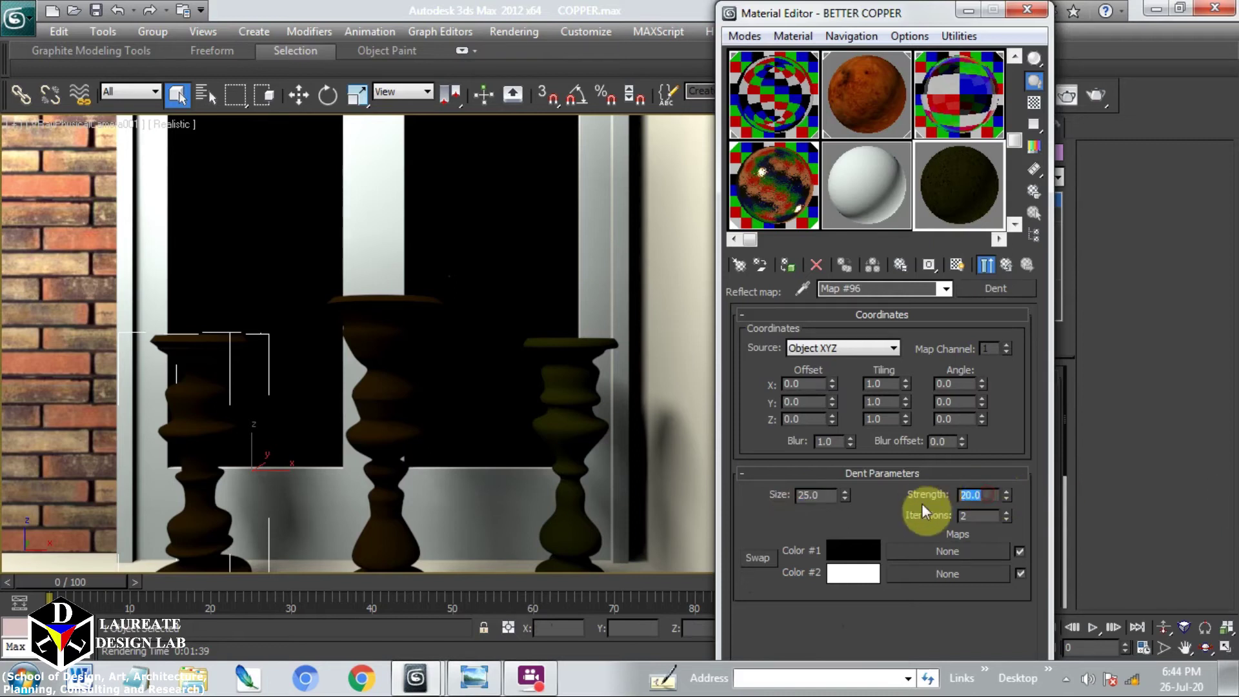
pyautogui.write('8')
pyautogui.press('Return')
# Set the reflection Dent map's Color #1 to RGB 187, 61, 18 and show the checkered background behind the material sample.
pyautogui.click(475, 676)
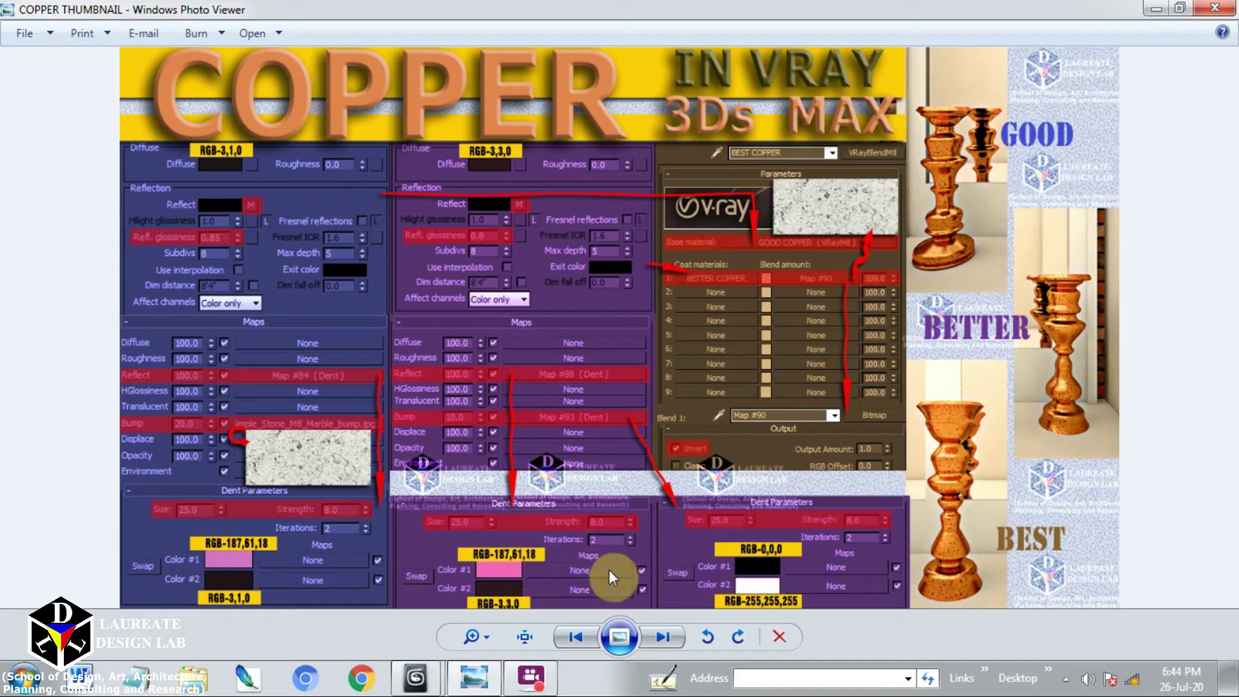
pyautogui.click(485, 681)
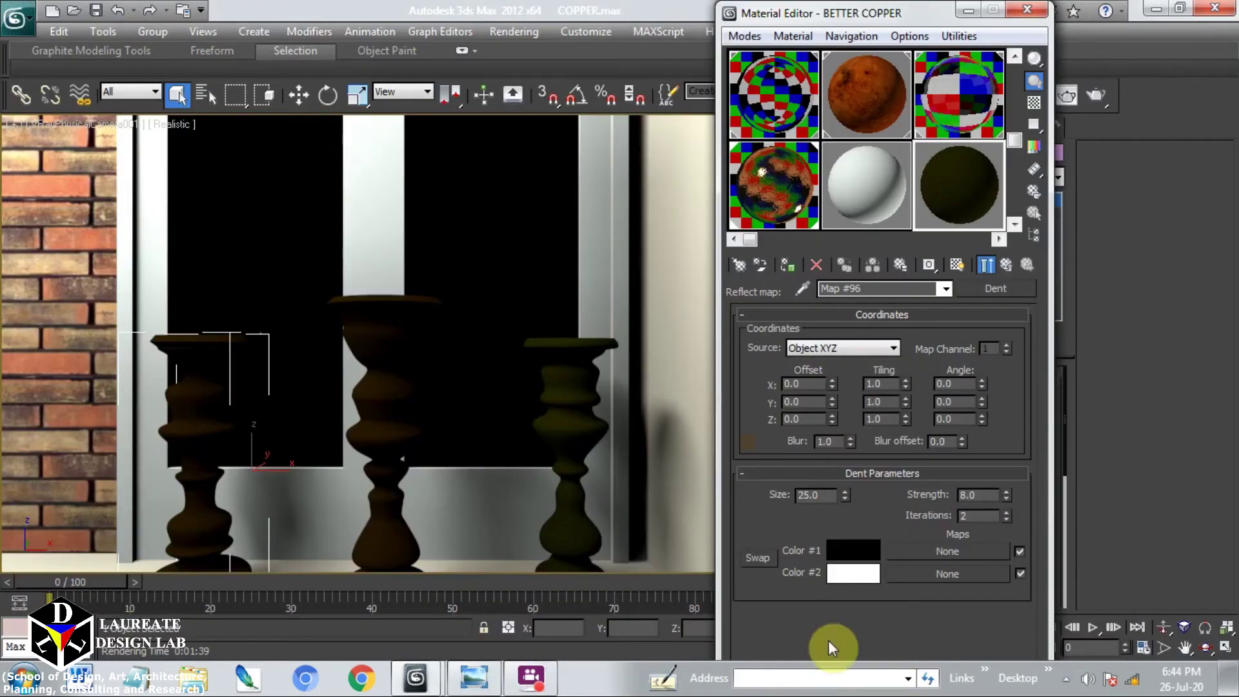
pyautogui.click(868, 555)
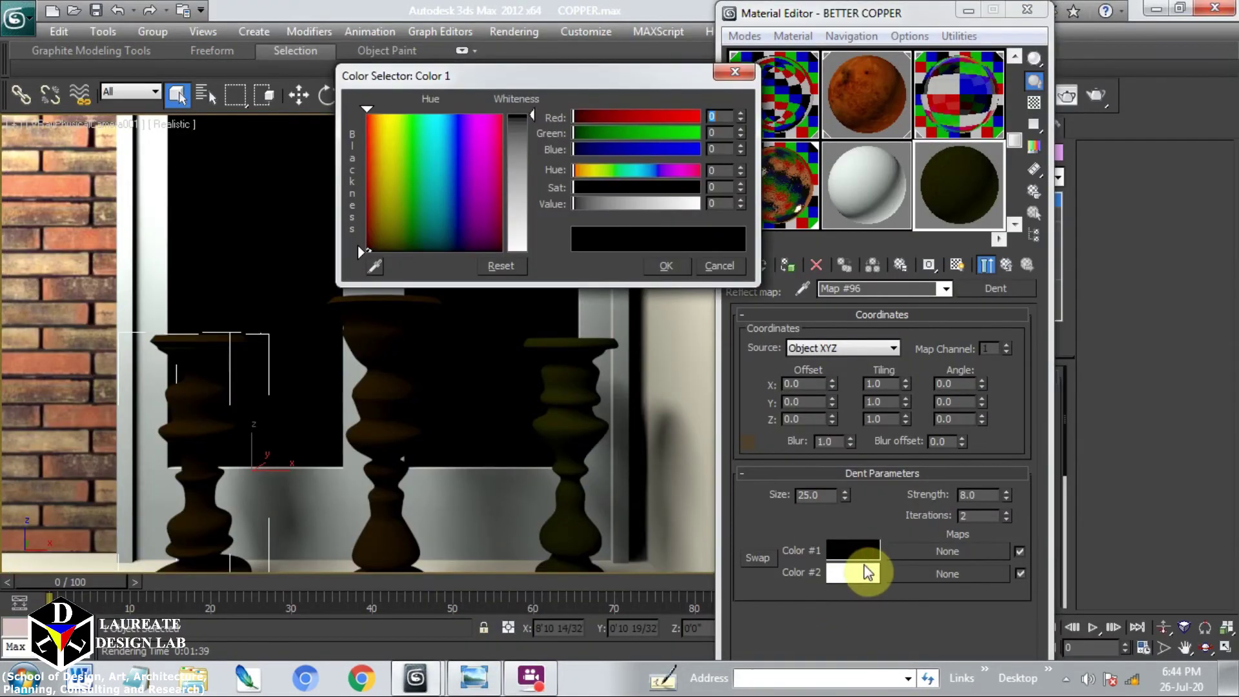
pyautogui.write('187')
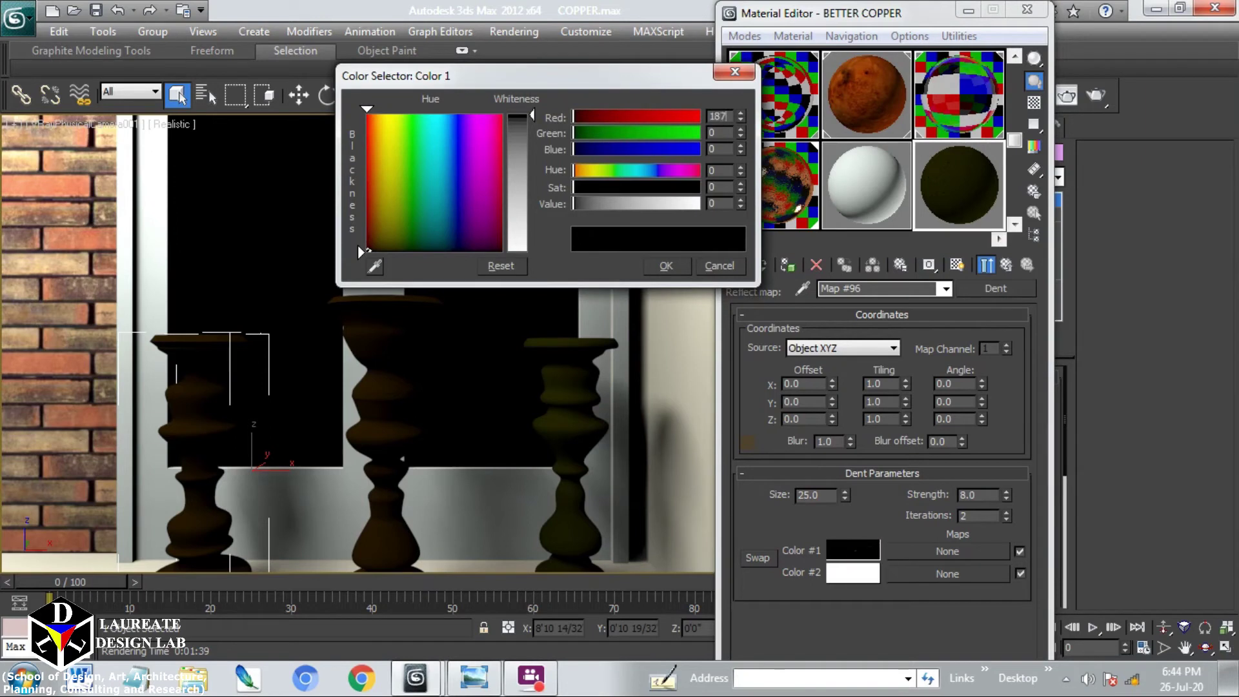
pyautogui.press('Tab')
pyautogui.write('61')
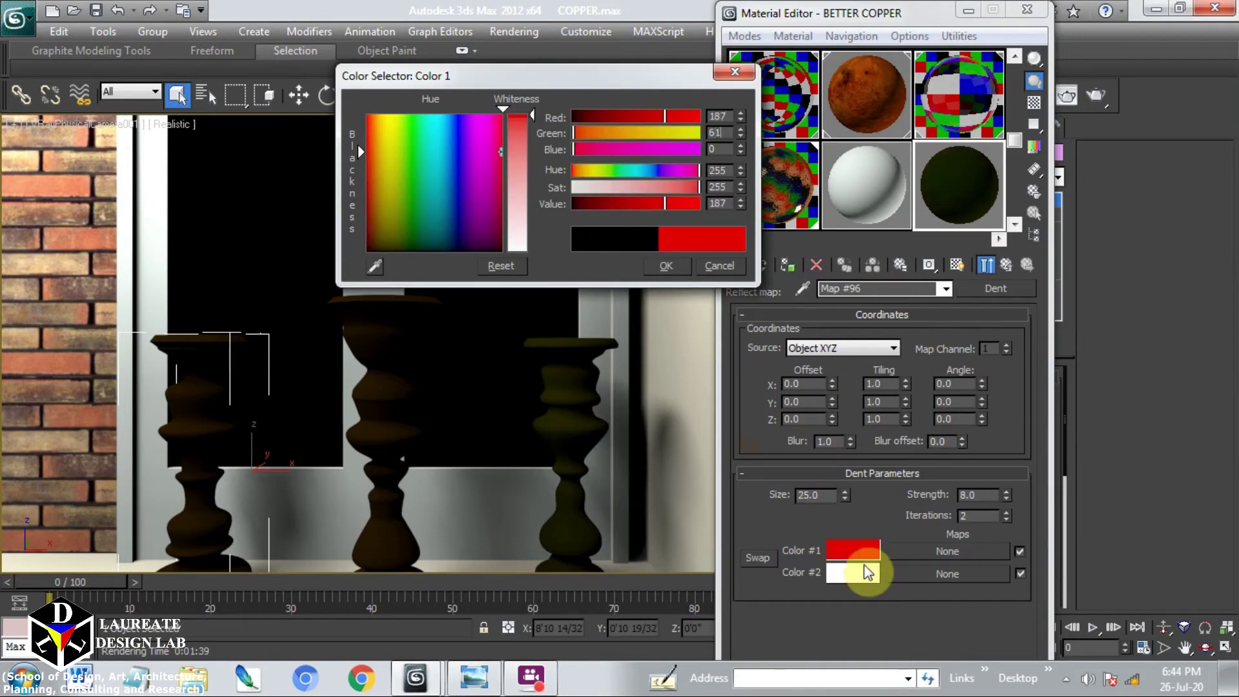
pyautogui.press('Tab')
pyautogui.write('18')
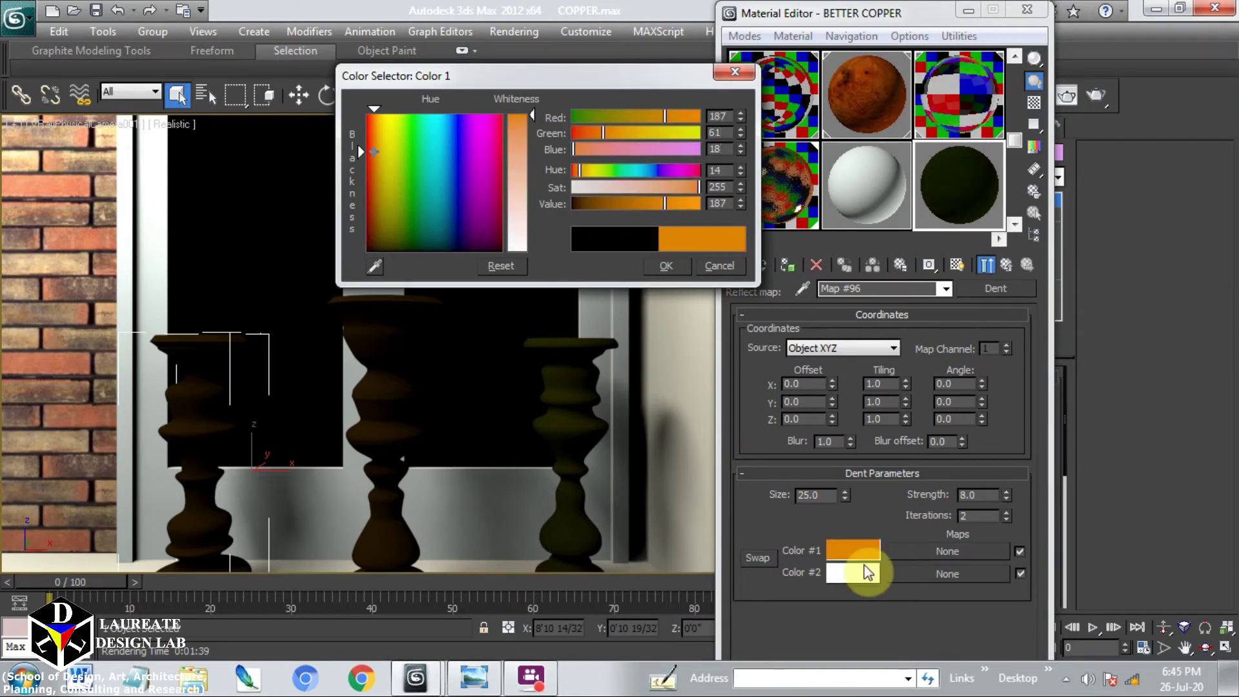
pyautogui.click(666, 266)
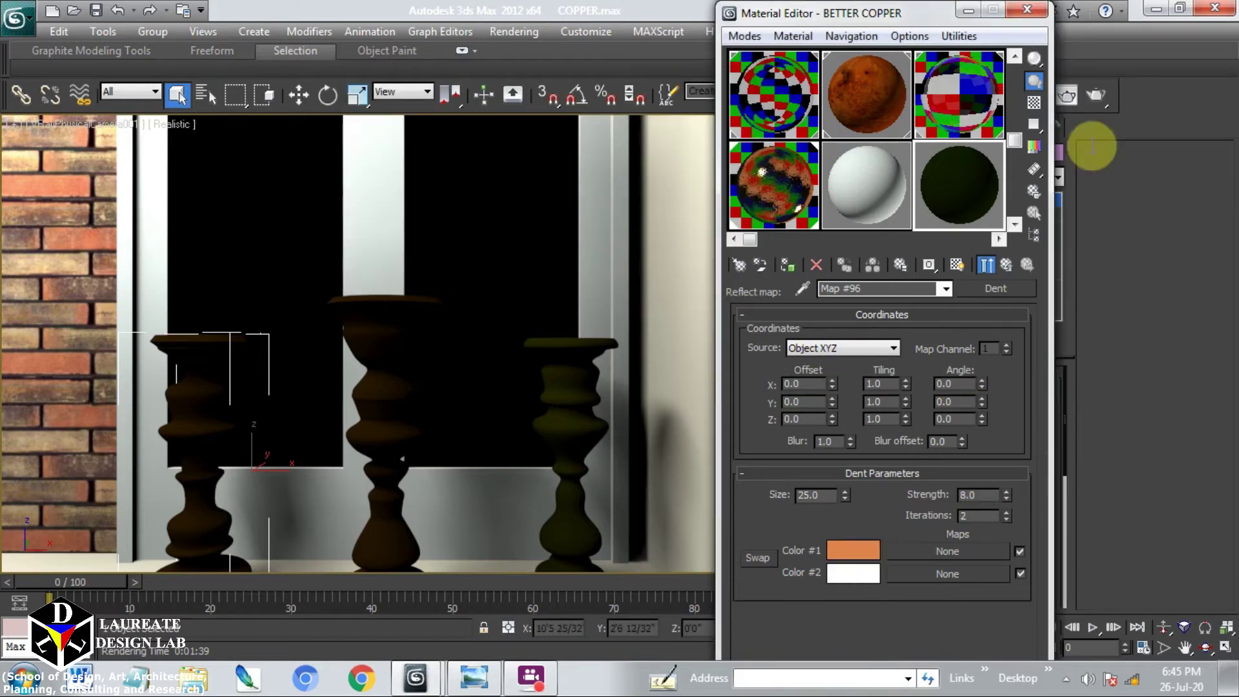
pyautogui.click(1035, 103)
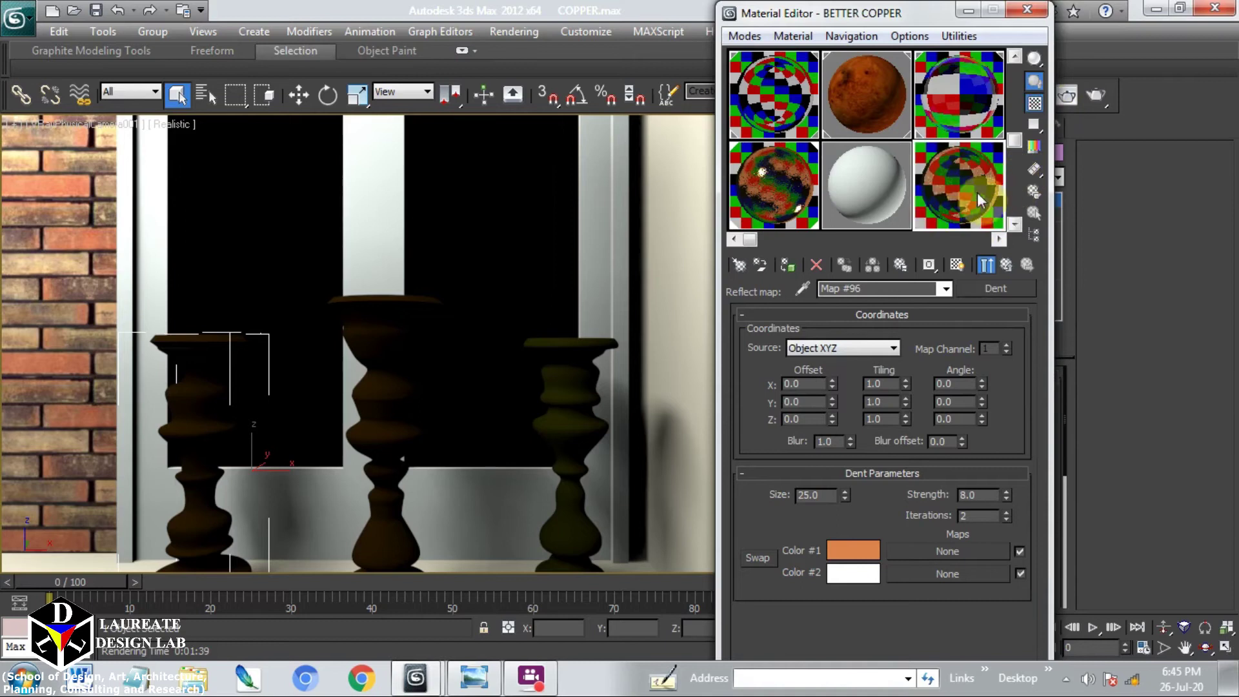
# Set the reflection Dent map's Color #2 to RGB 3, 3, 0, following the reference image.
pyautogui.click(475, 677)
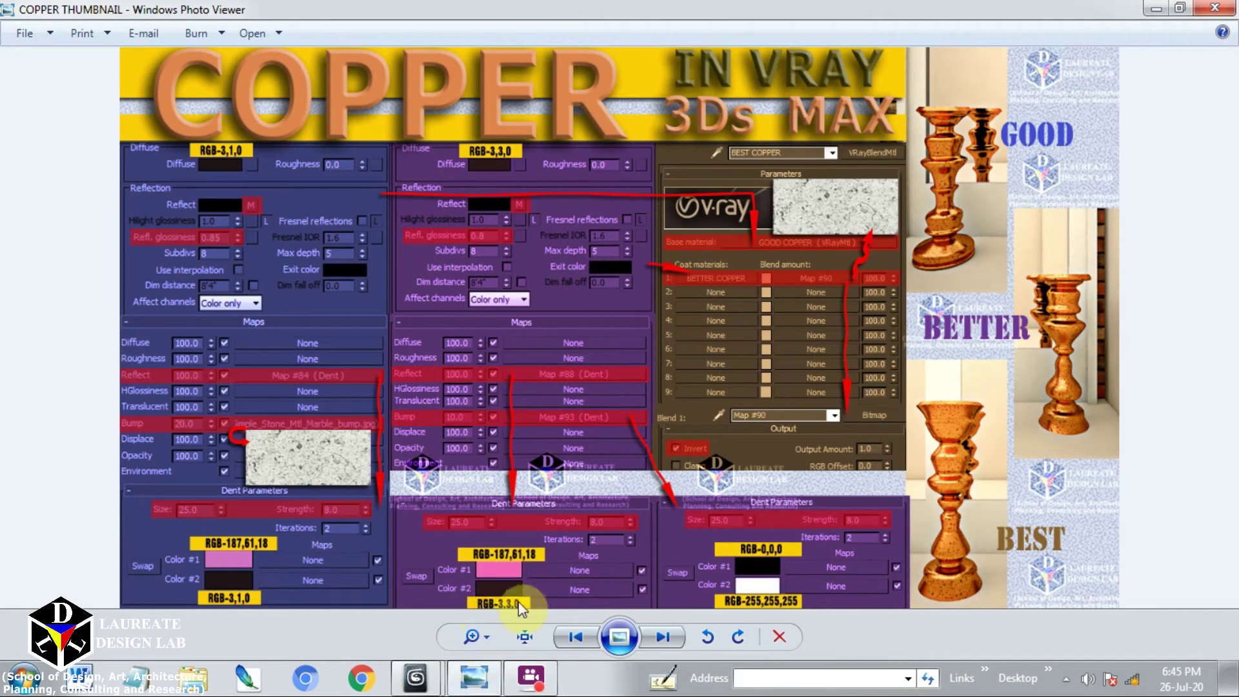
pyautogui.click(481, 683)
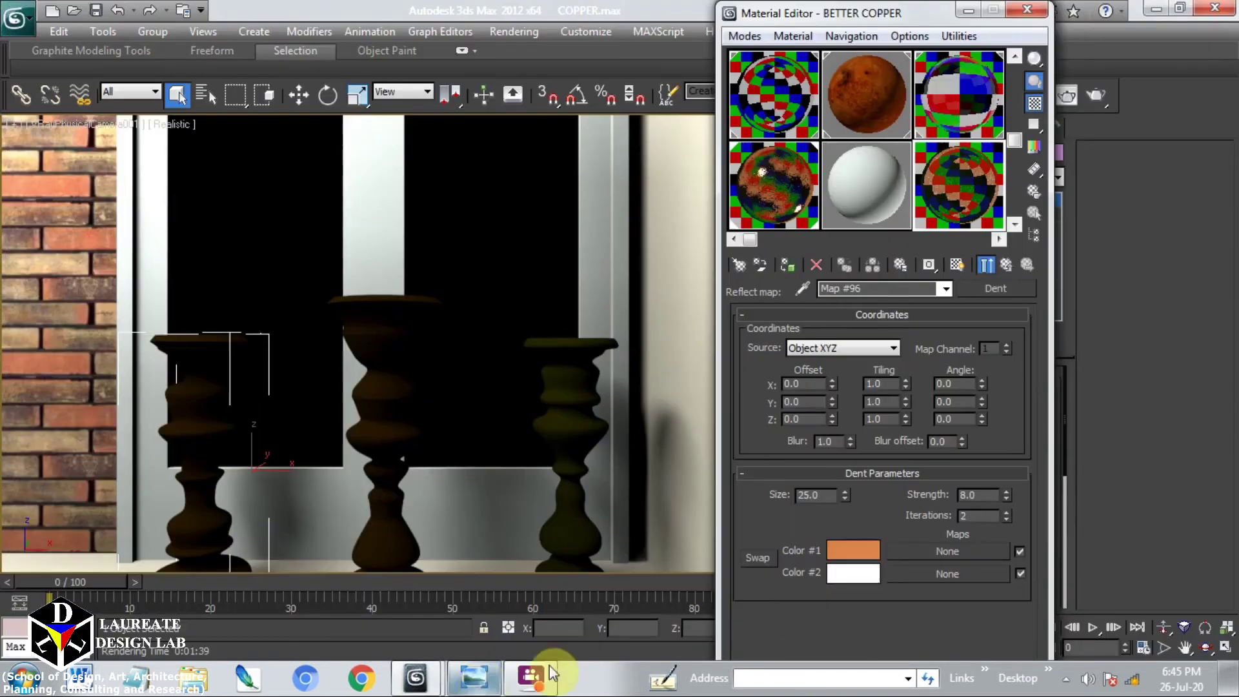
pyautogui.click(866, 574)
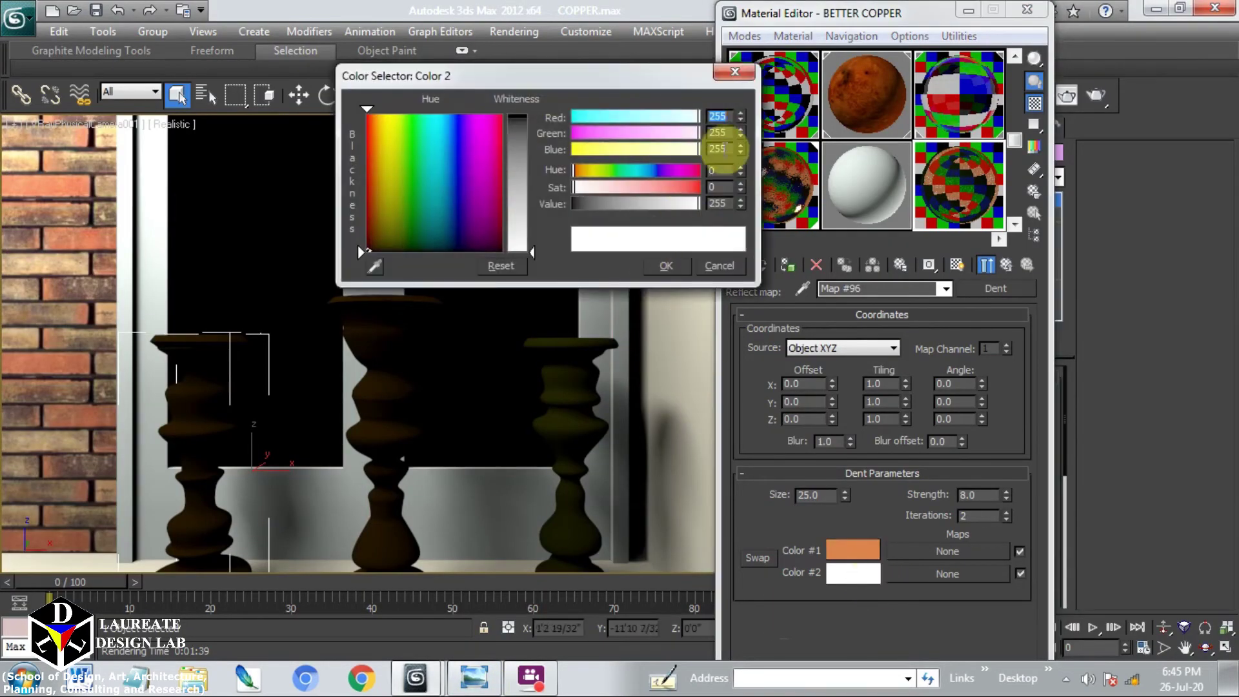
pyautogui.write('3')
pyautogui.moveTo(727, 133); pyautogui.dragTo(684, 152)
pyautogui.write('3')
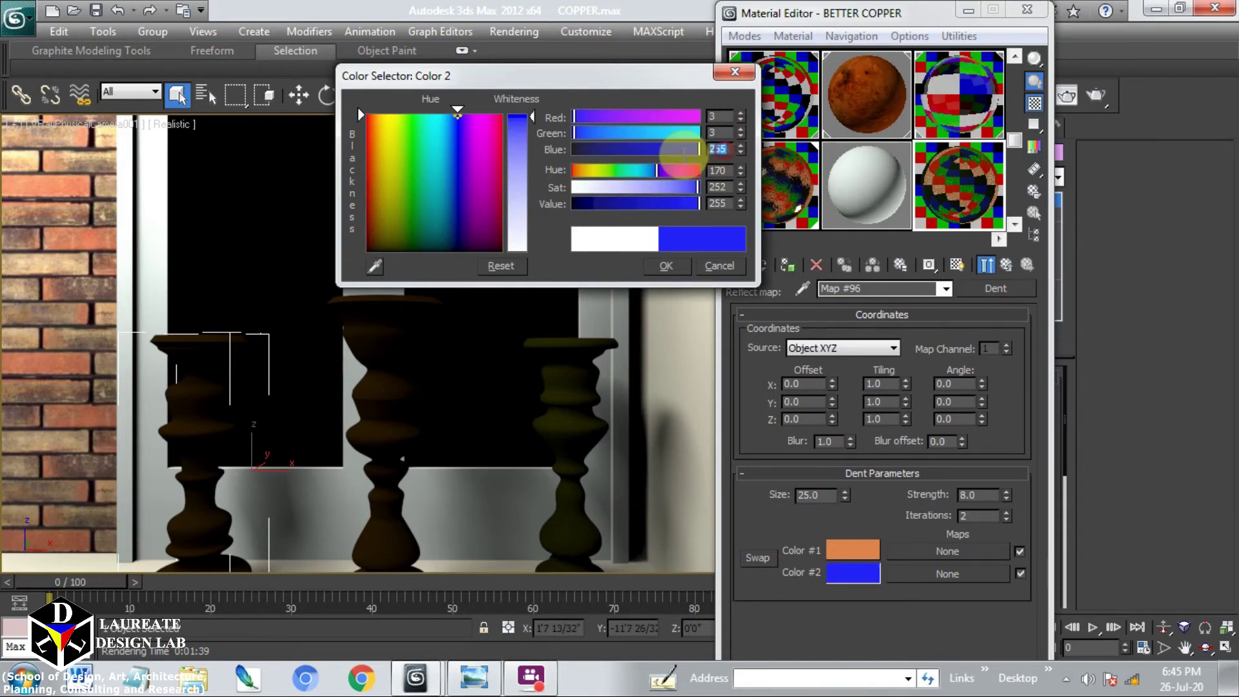
pyautogui.write('0')
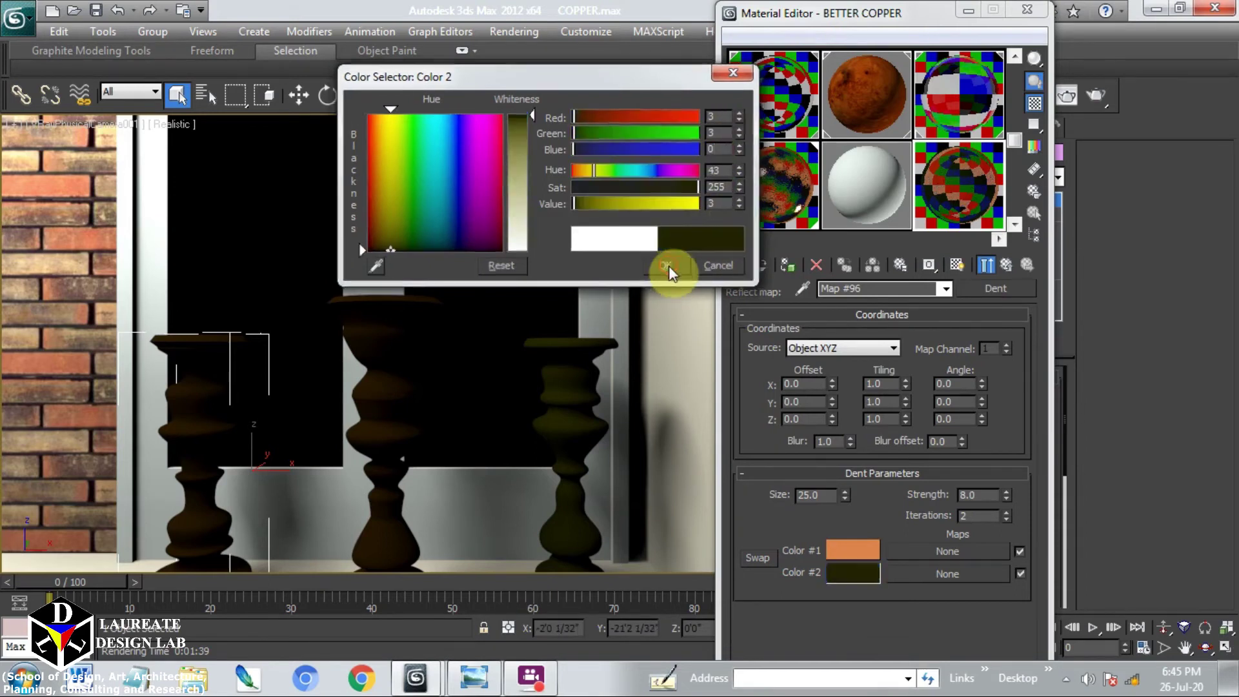
pyautogui.click(667, 266)
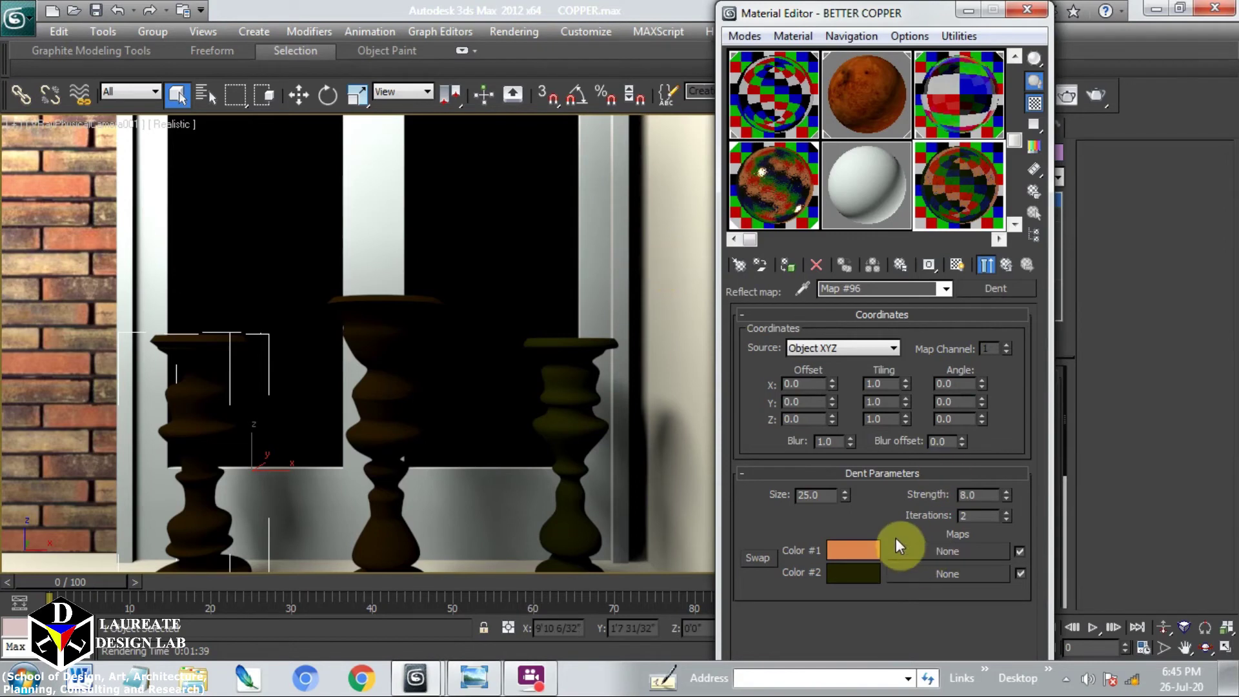
# Check the reference image, return to the BETTER COPPER material and set its reflection glossiness to 0.8.
pyautogui.click(470, 678)
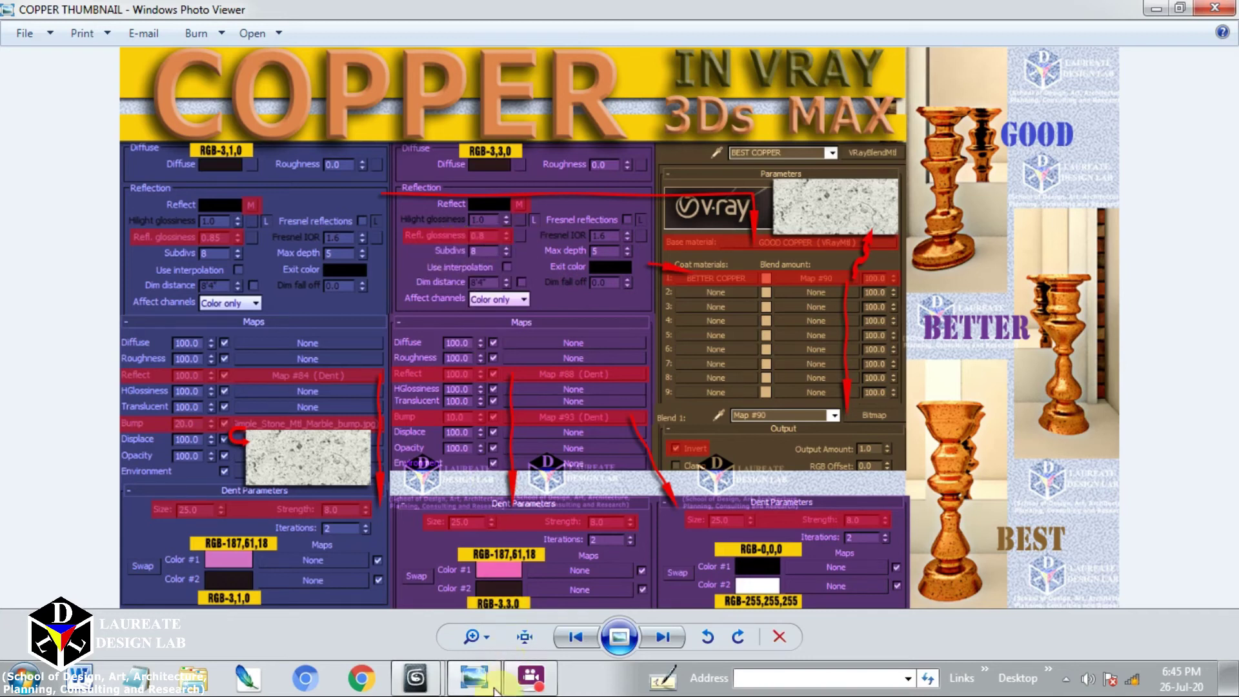
pyautogui.click(474, 678)
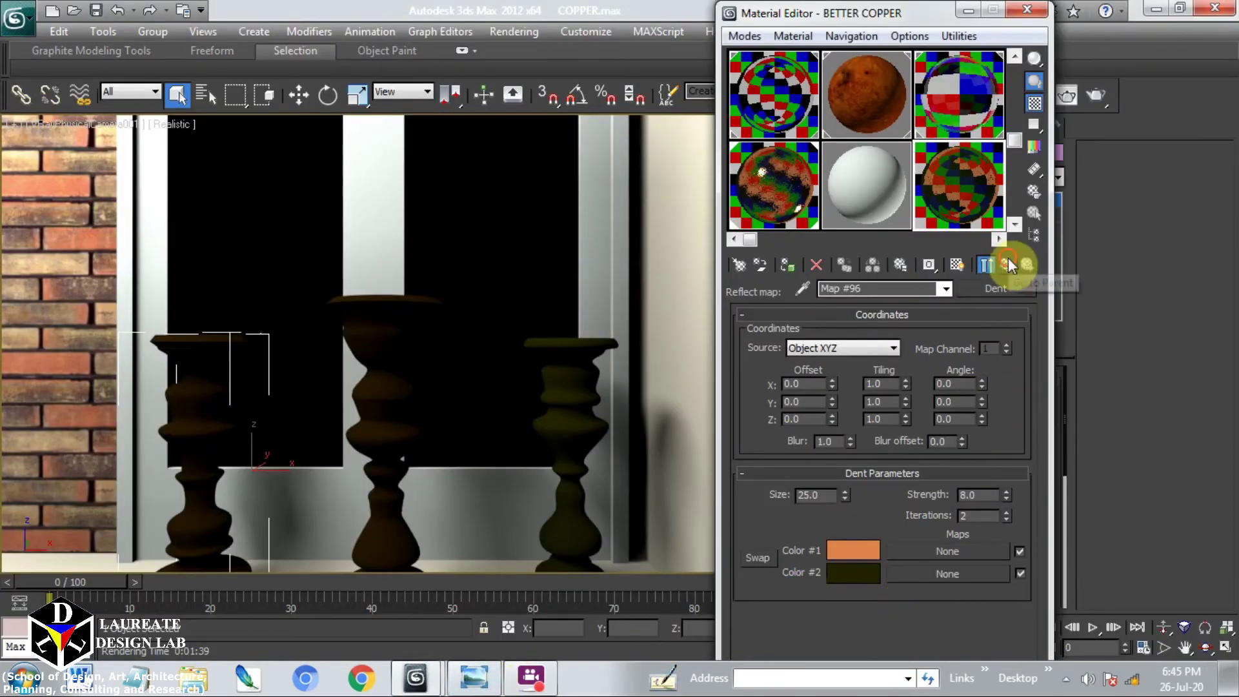
pyautogui.click(1007, 264)
pyautogui.doubleClick(834, 488)
pyautogui.write('0.8')
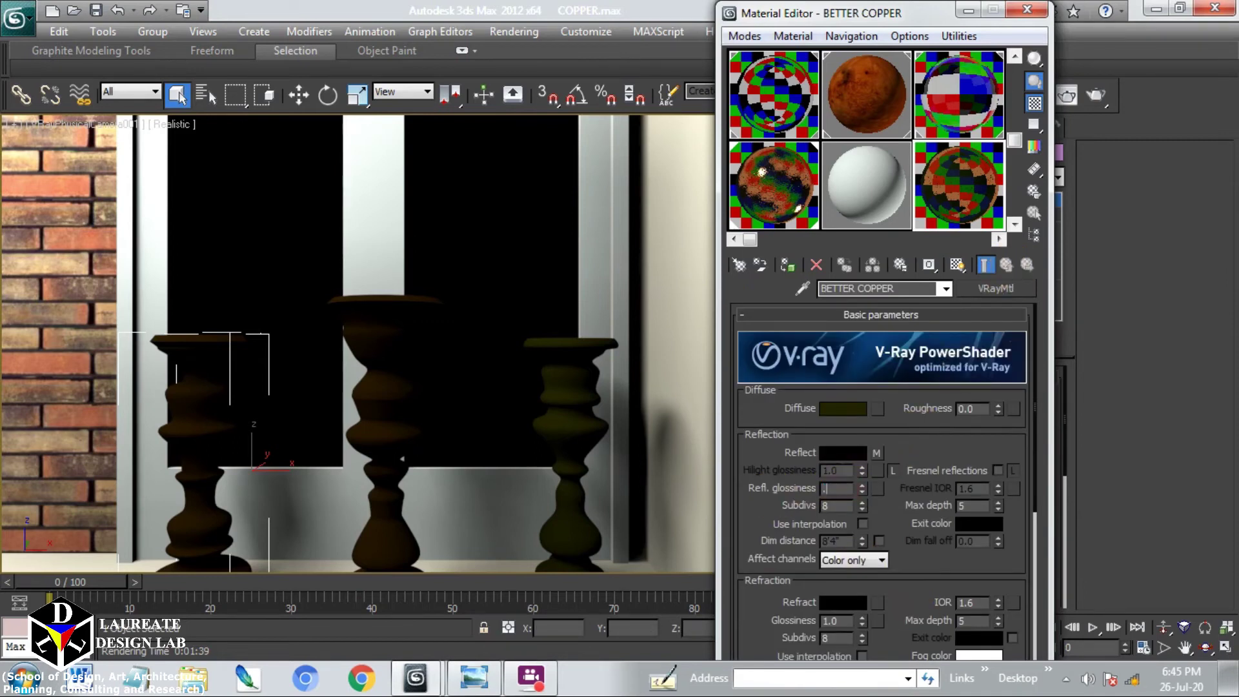
pyautogui.press('Return')
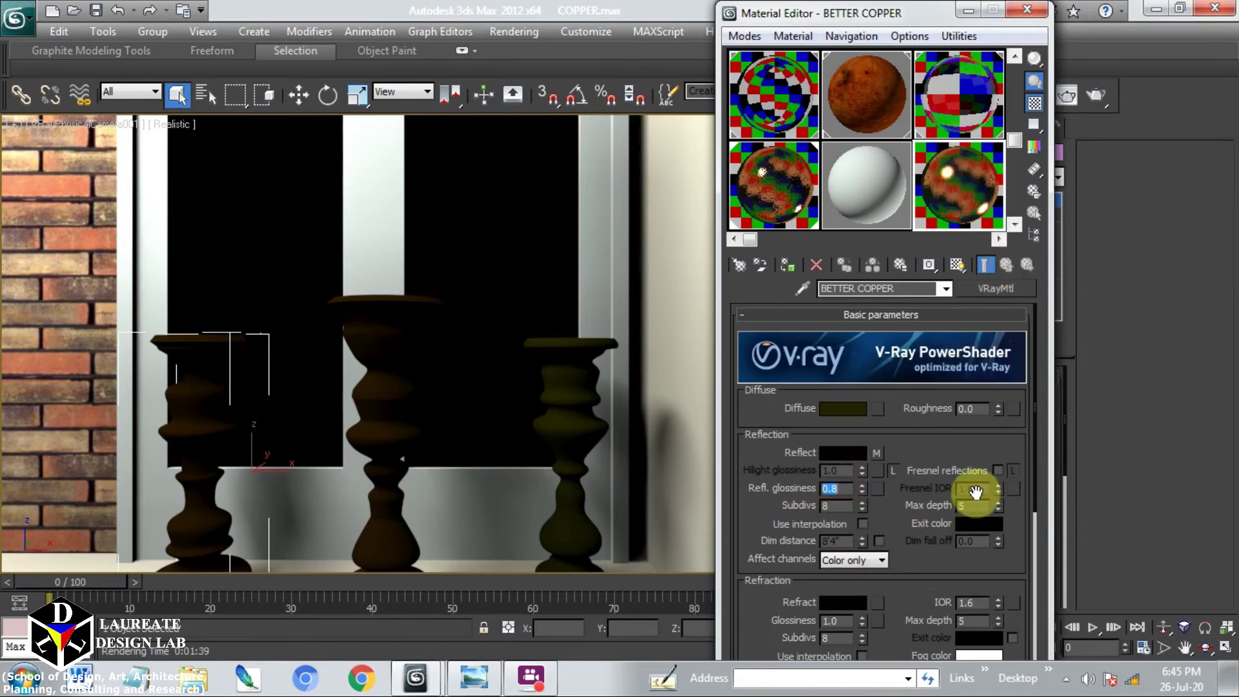
pyautogui.click(883, 515)
# Set BETTER COPPER's bump amount to 10 and assign a Dent map to the bump, following the reference image.
pyautogui.click(469, 684)
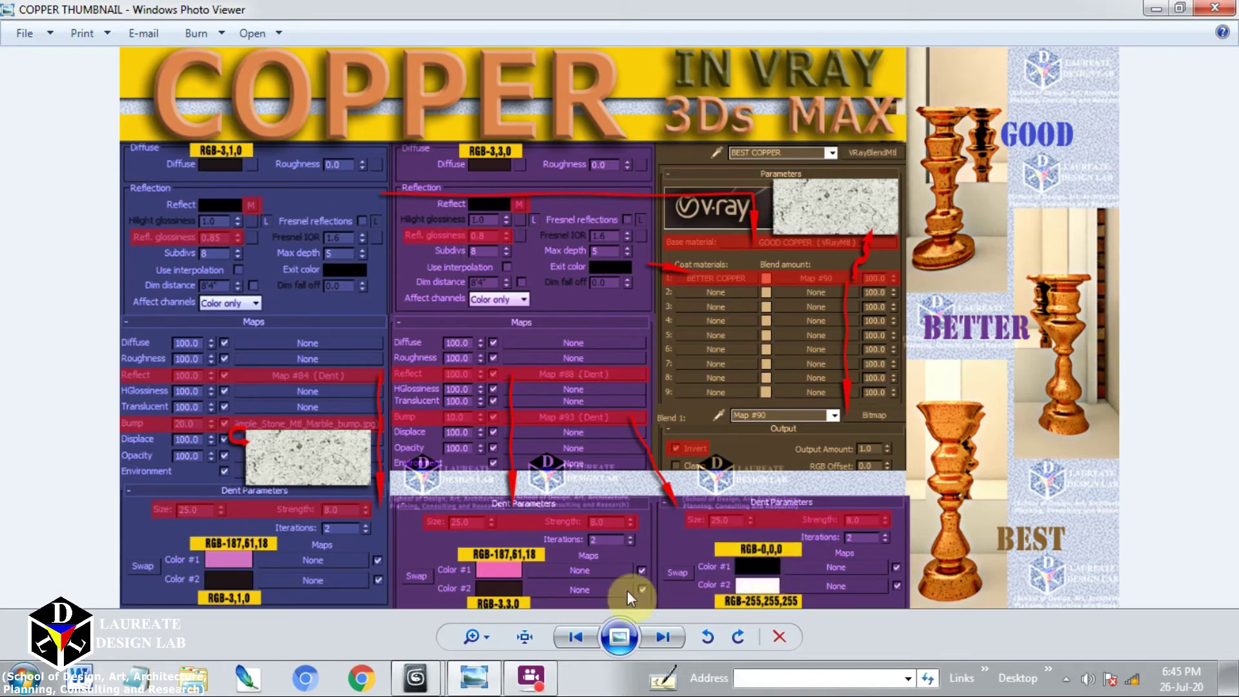
pyautogui.click(476, 677)
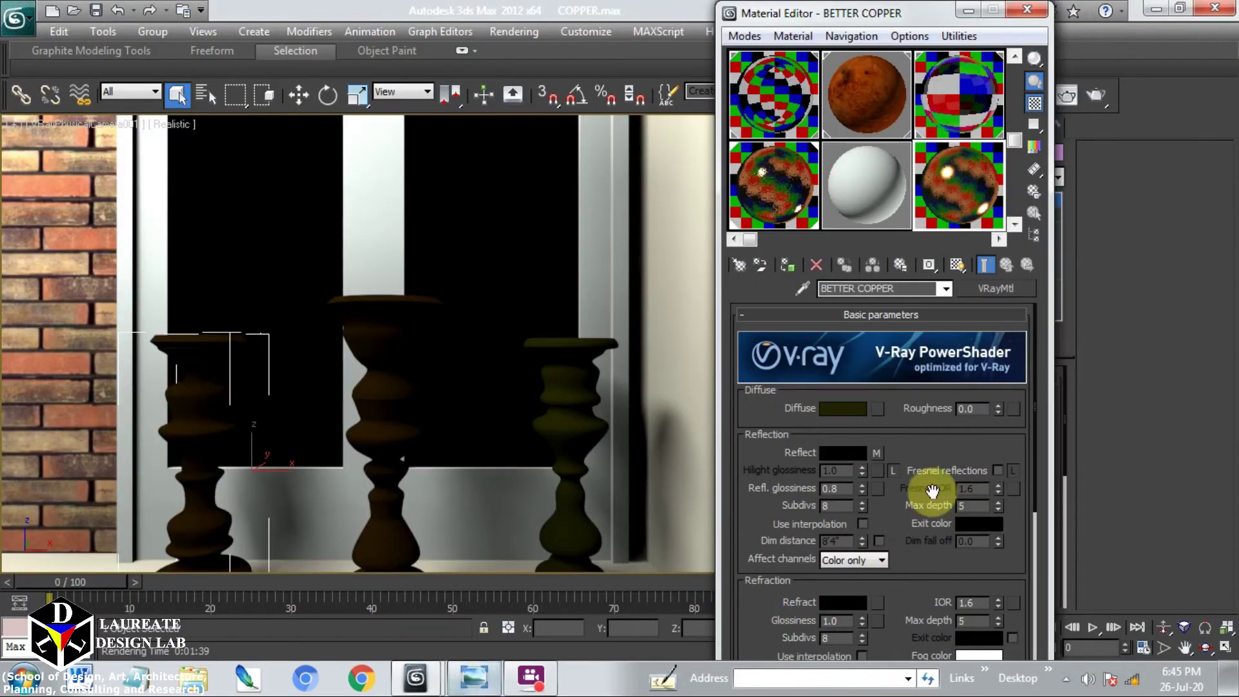
pyautogui.scroll(-5, 912, 453)
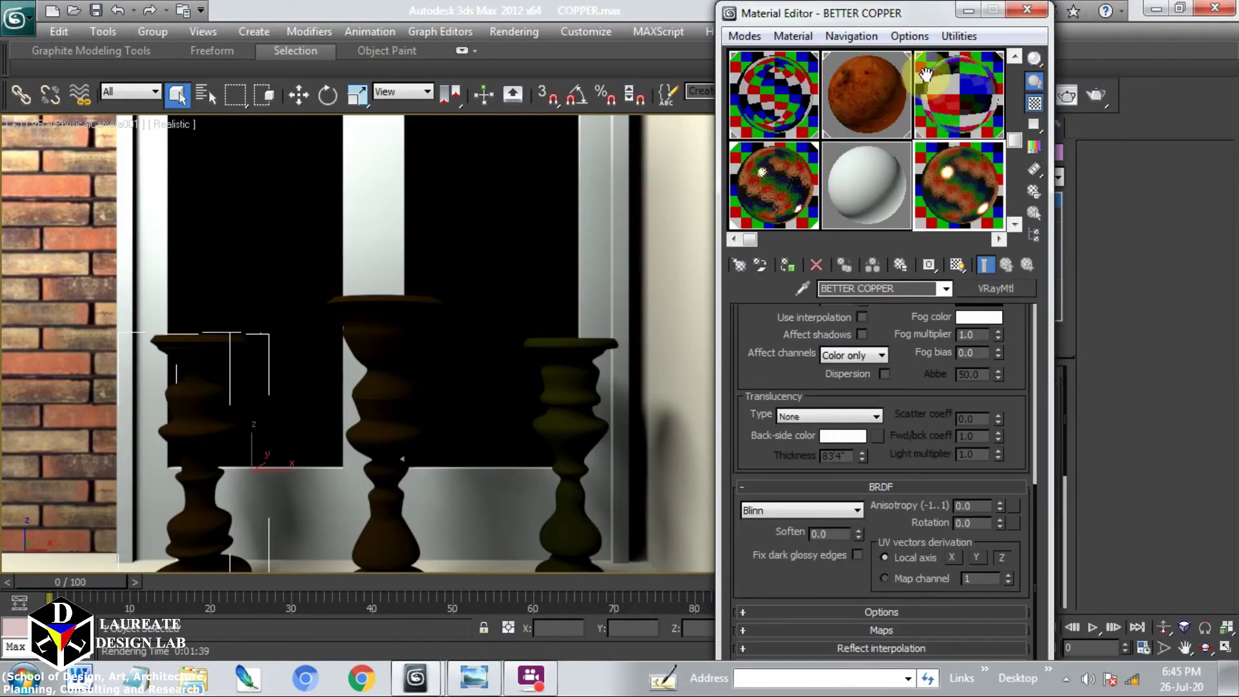
pyautogui.click(926, 631)
pyautogui.moveTo(777, 623); pyautogui.dragTo(774, 505)
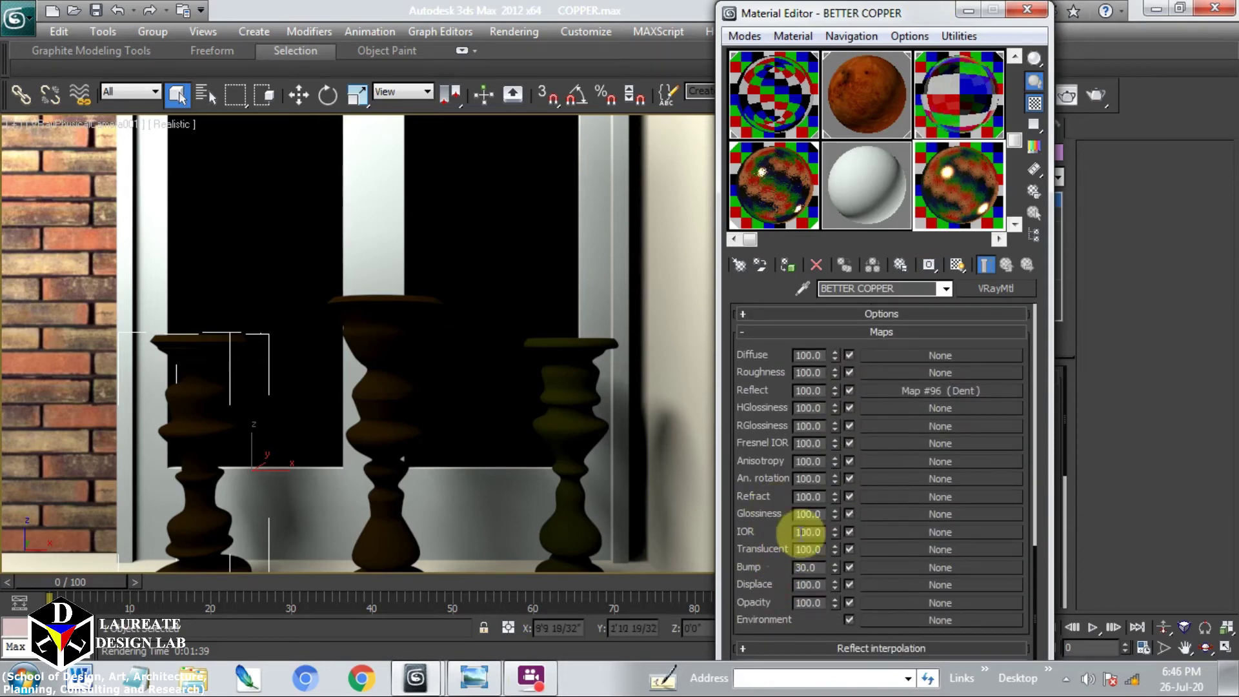
pyautogui.doubleClick(810, 567)
pyautogui.write('10')
pyautogui.click(943, 569)
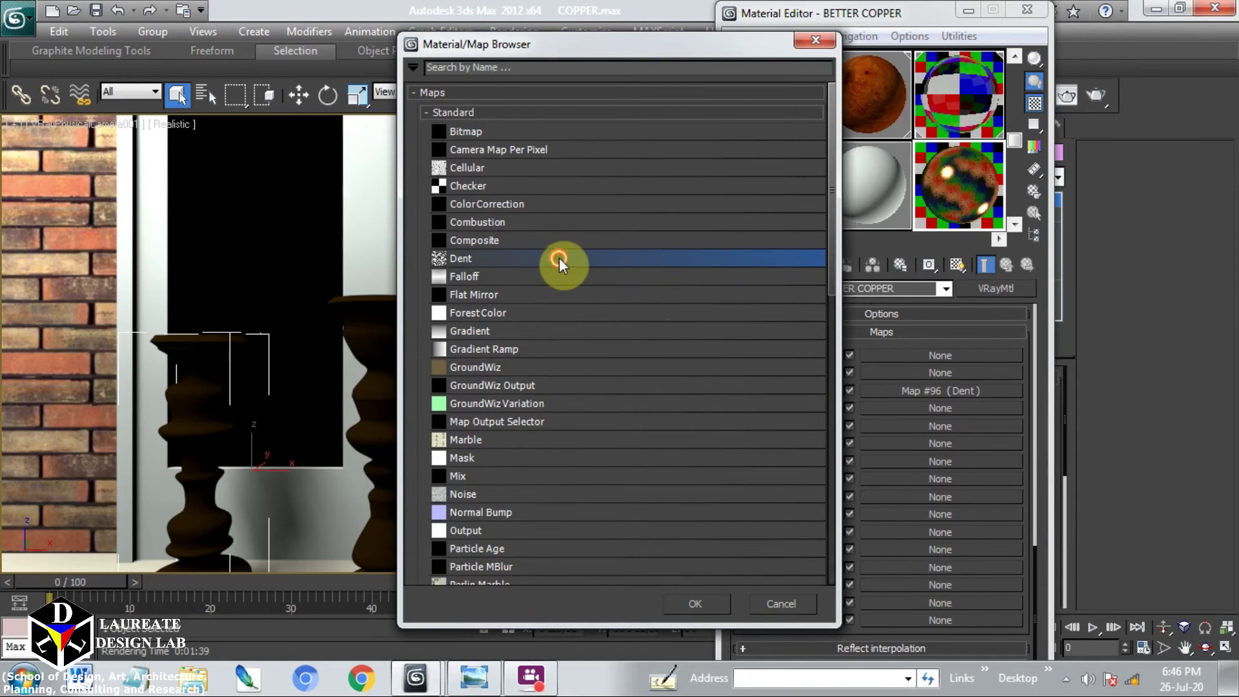
pyautogui.doubleClick(559, 258)
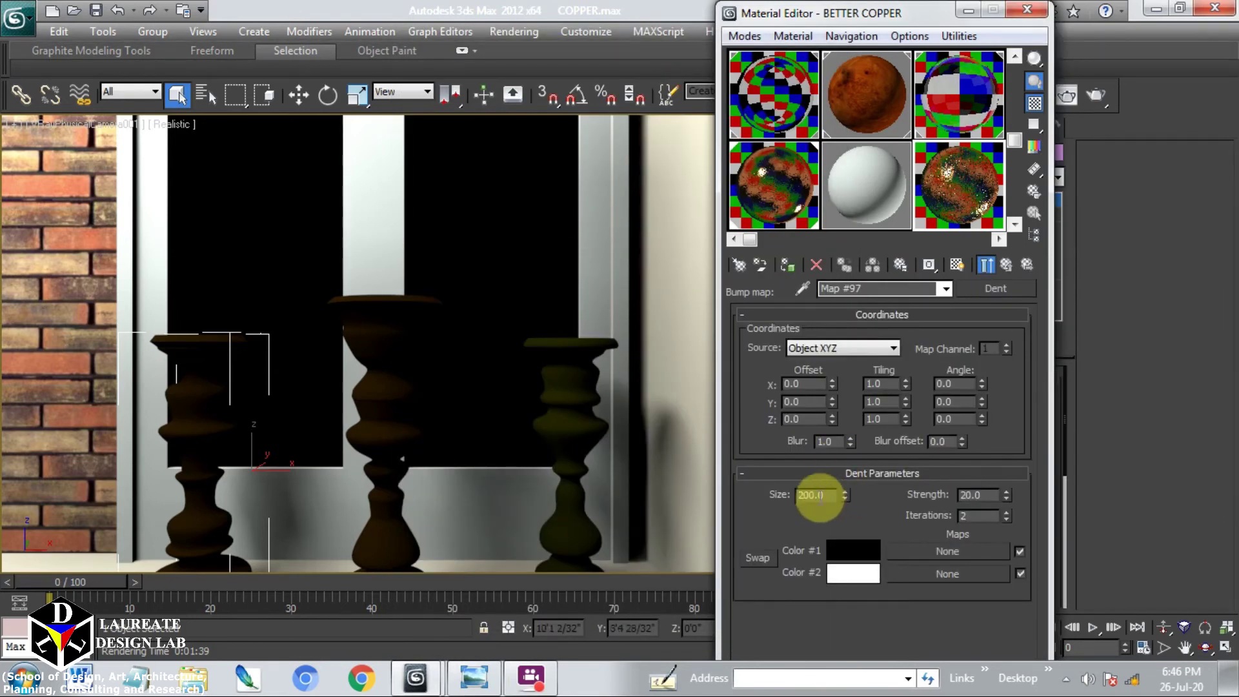
# Set the bump Dent map's size to 25 and strength to 8, and return to the BETTER COPPER material.
pyautogui.moveTo(831, 495); pyautogui.dragTo(624, 481)
pyautogui.write('25')
pyautogui.press('Return')
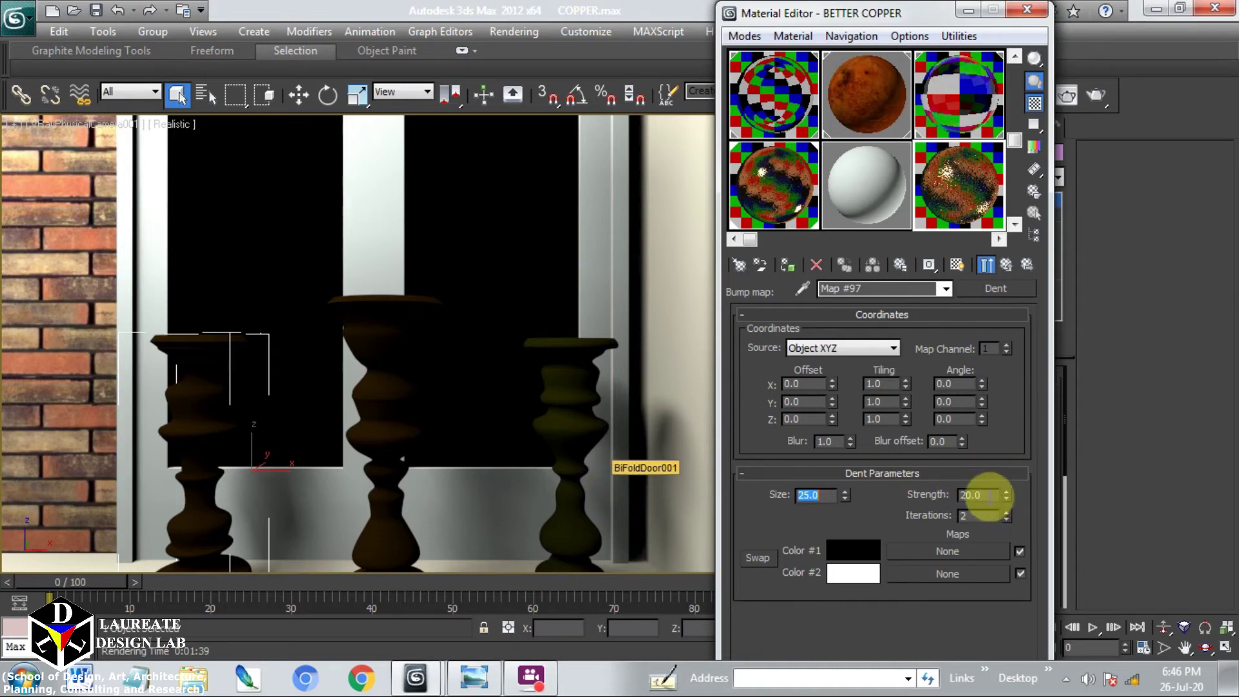
pyautogui.moveTo(988, 496); pyautogui.dragTo(855, 521)
pyautogui.write('8')
pyautogui.press('Return')
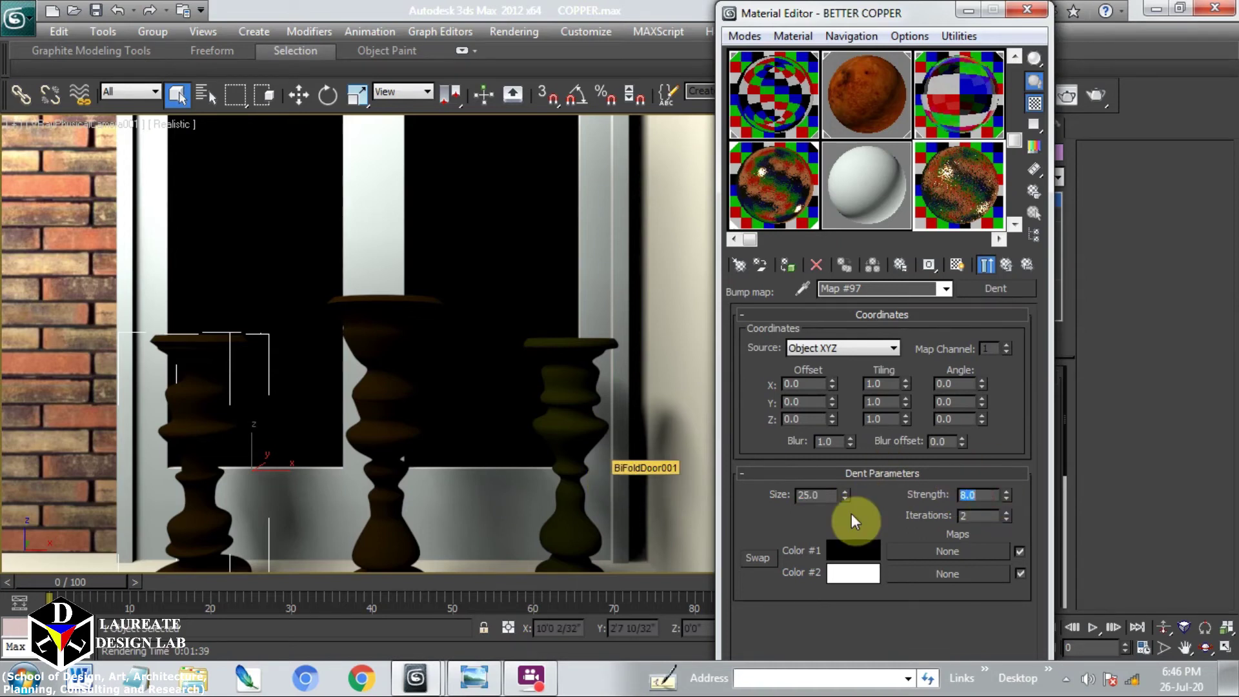
pyautogui.click(1008, 267)
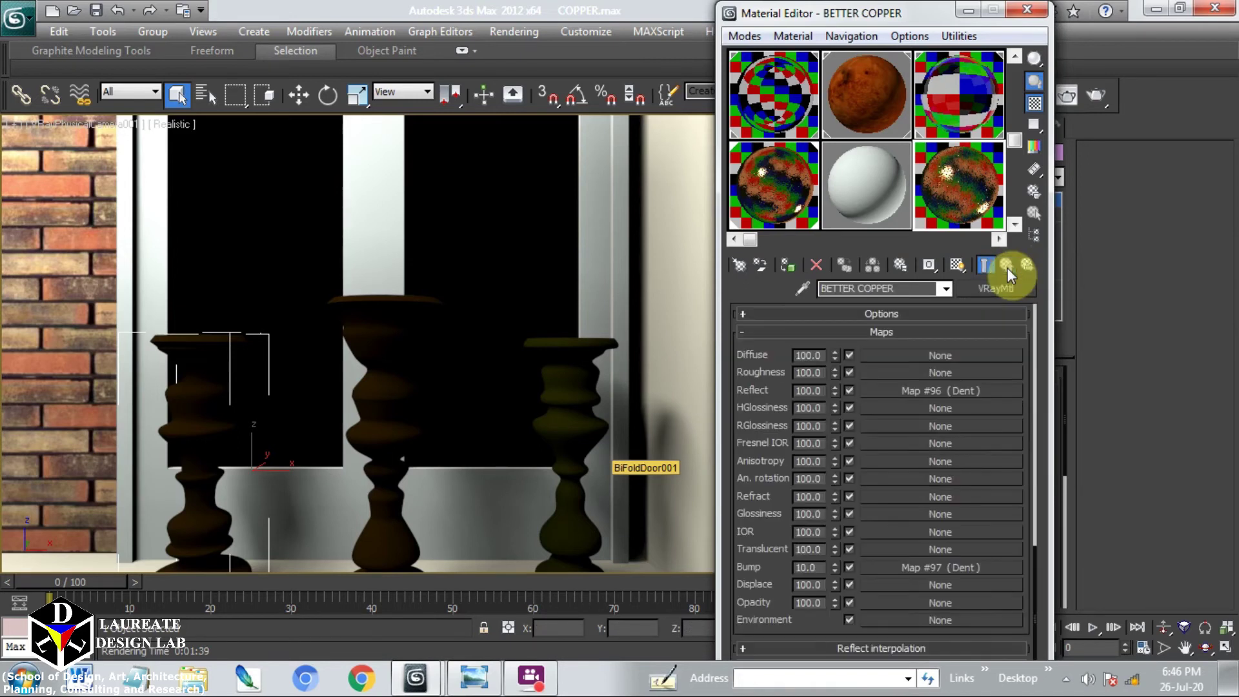
# Assign the material to the right candlestick under the new name "BETTER COPPER.".
pyautogui.click(568, 383)
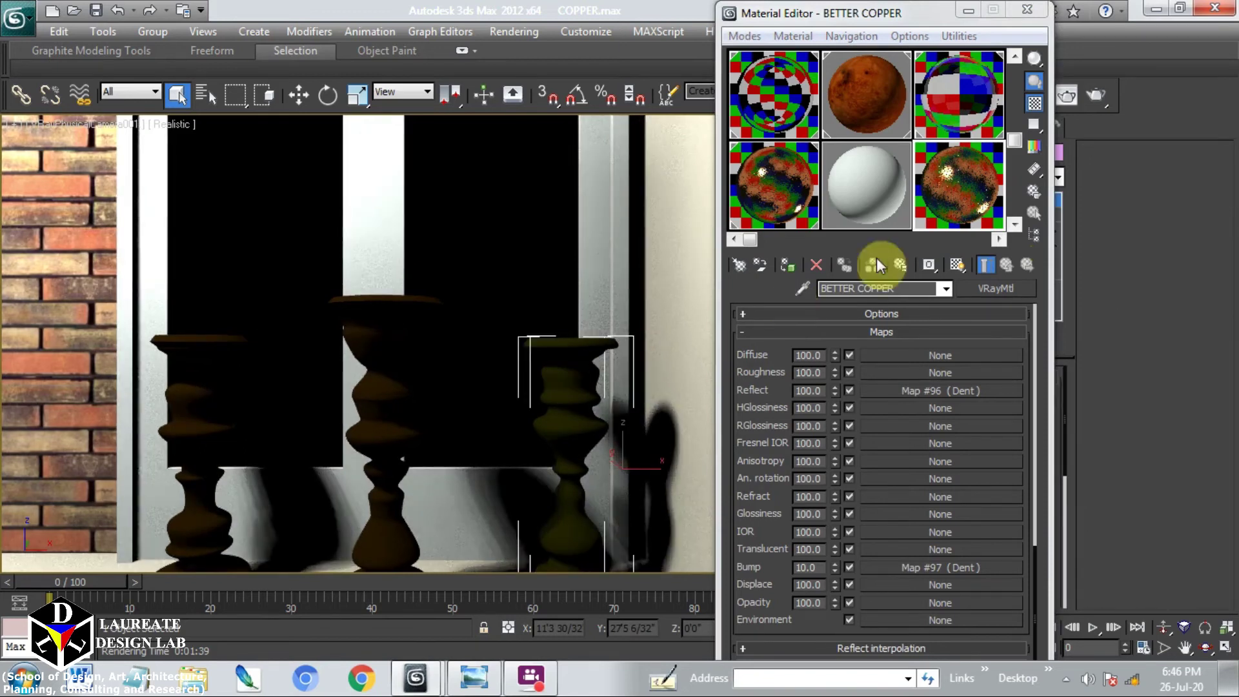
pyautogui.click(788, 268)
pyautogui.click(545, 329)
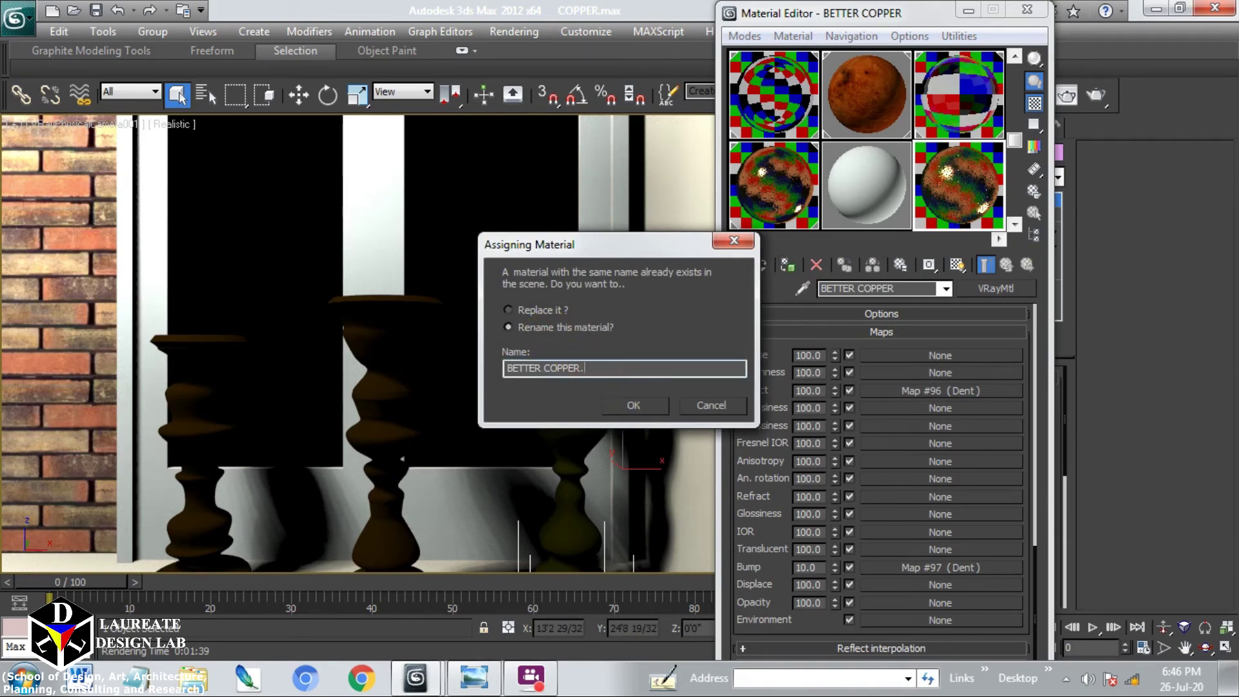
pyautogui.click(636, 400)
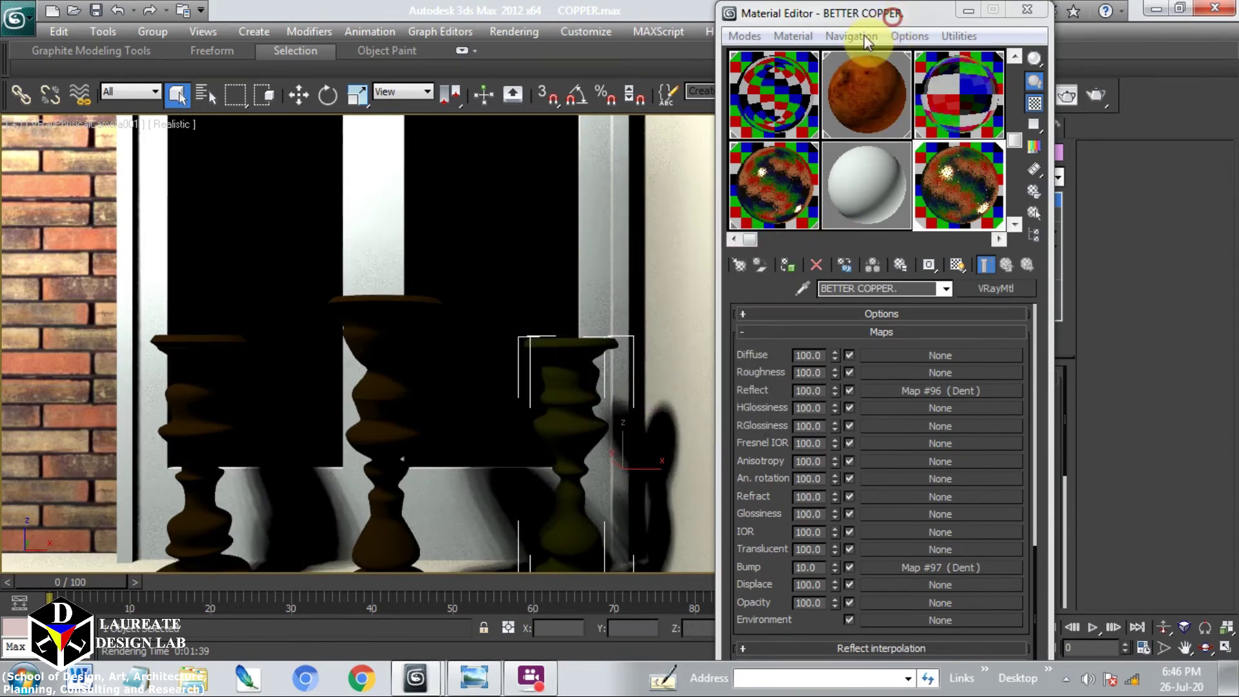
# Render the region around the right candlestick with the BETTER COPPER material applied.
pyautogui.moveTo(892, 16); pyautogui.dragTo(840, 45)
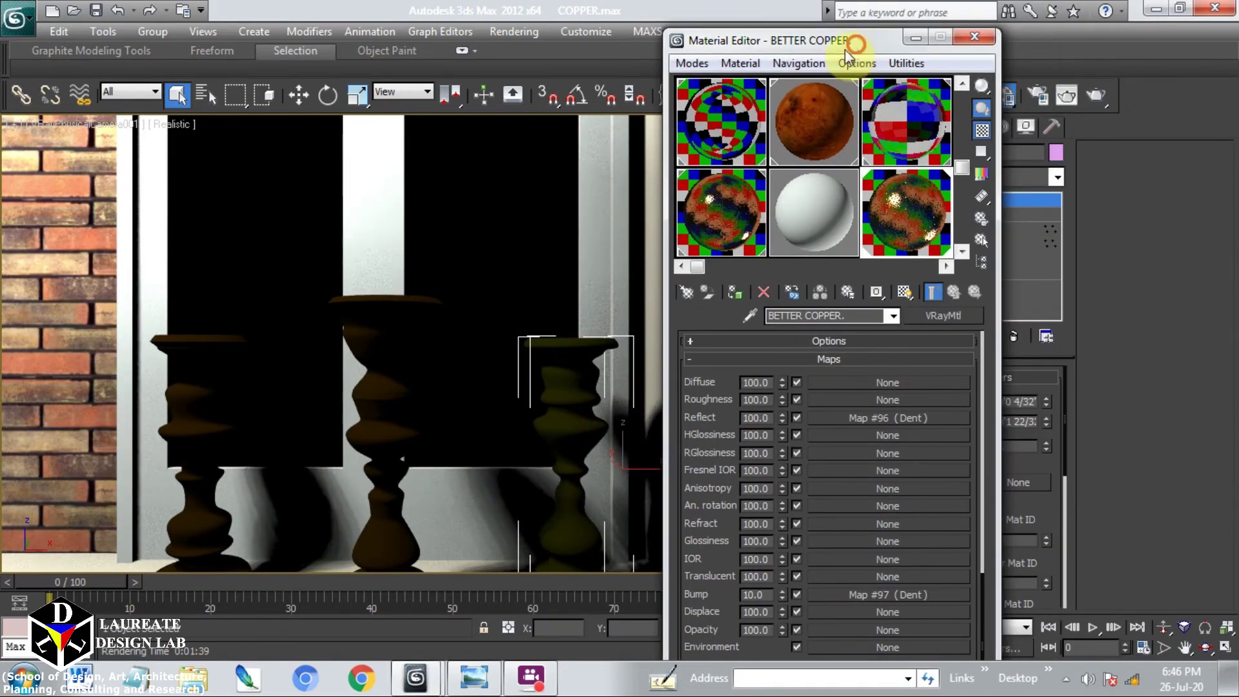
pyautogui.click(1096, 93)
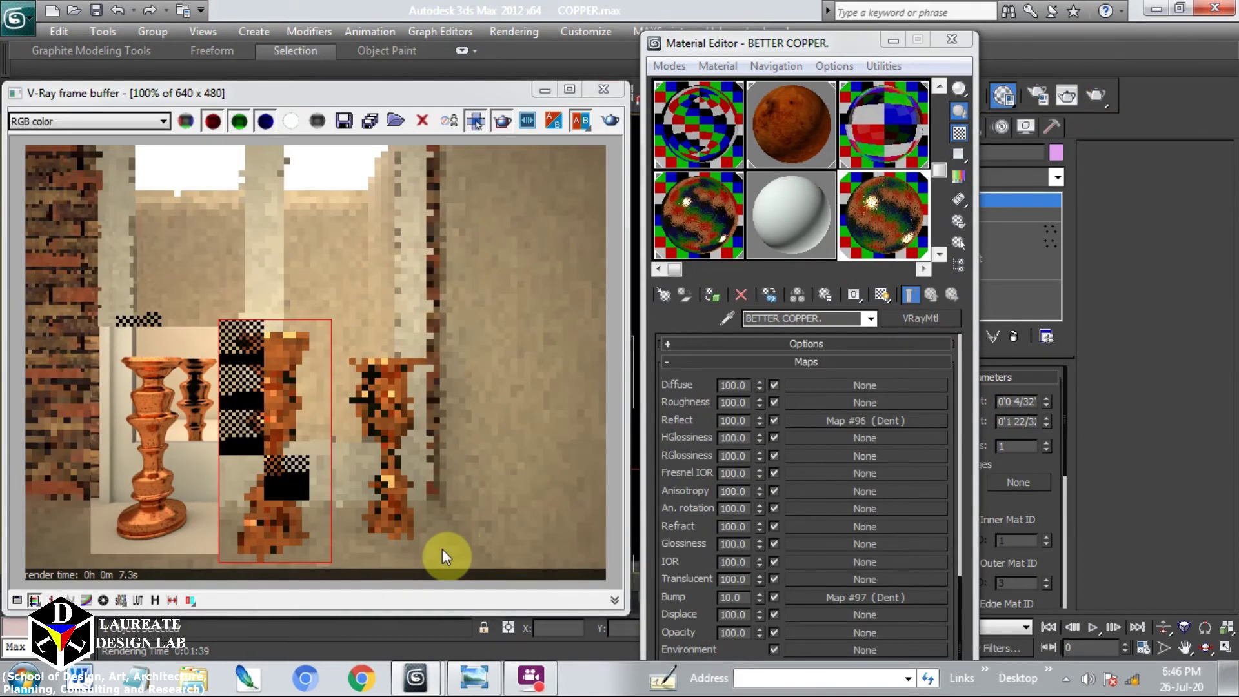
pyautogui.click(1095, 94)
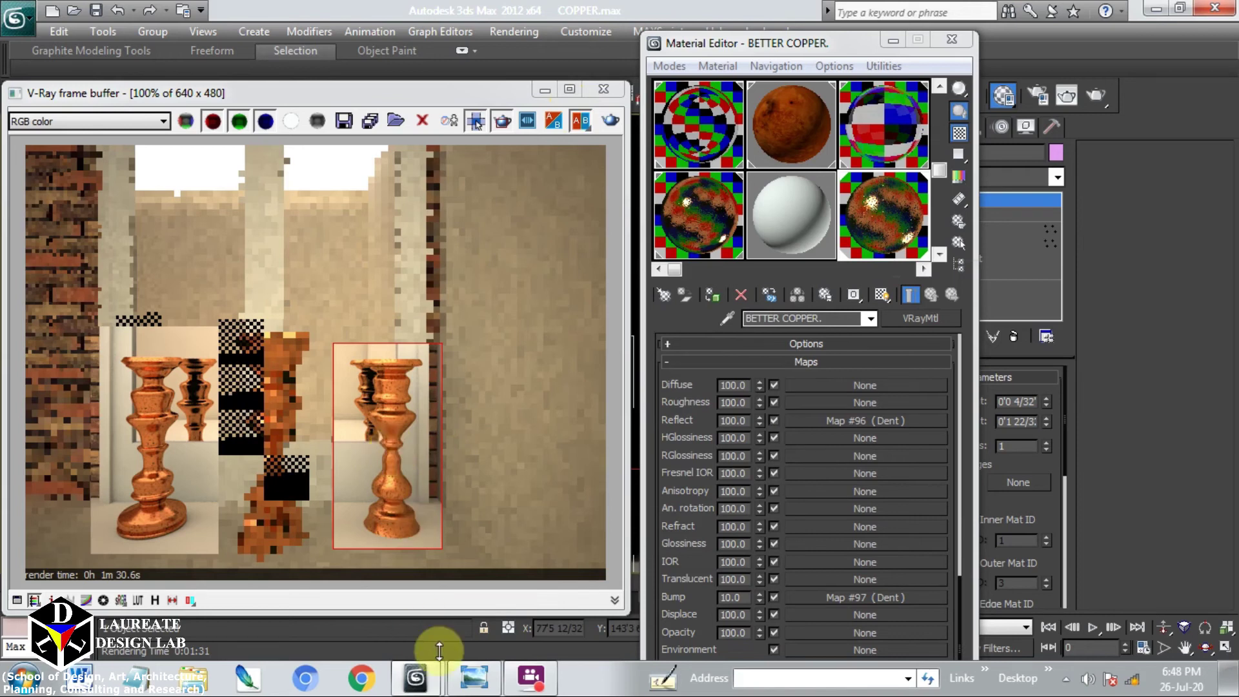
# Check the reference image and set the render region around the middle candlestick.
pyautogui.click(469, 680)
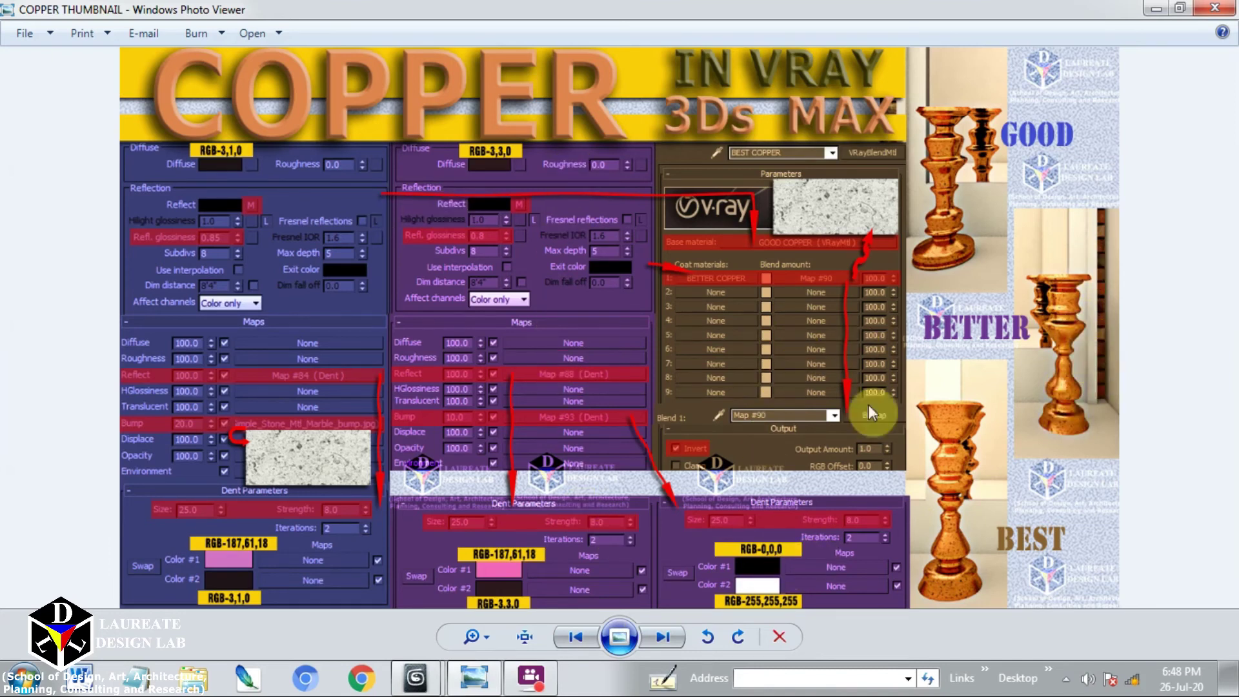
pyautogui.click(469, 678)
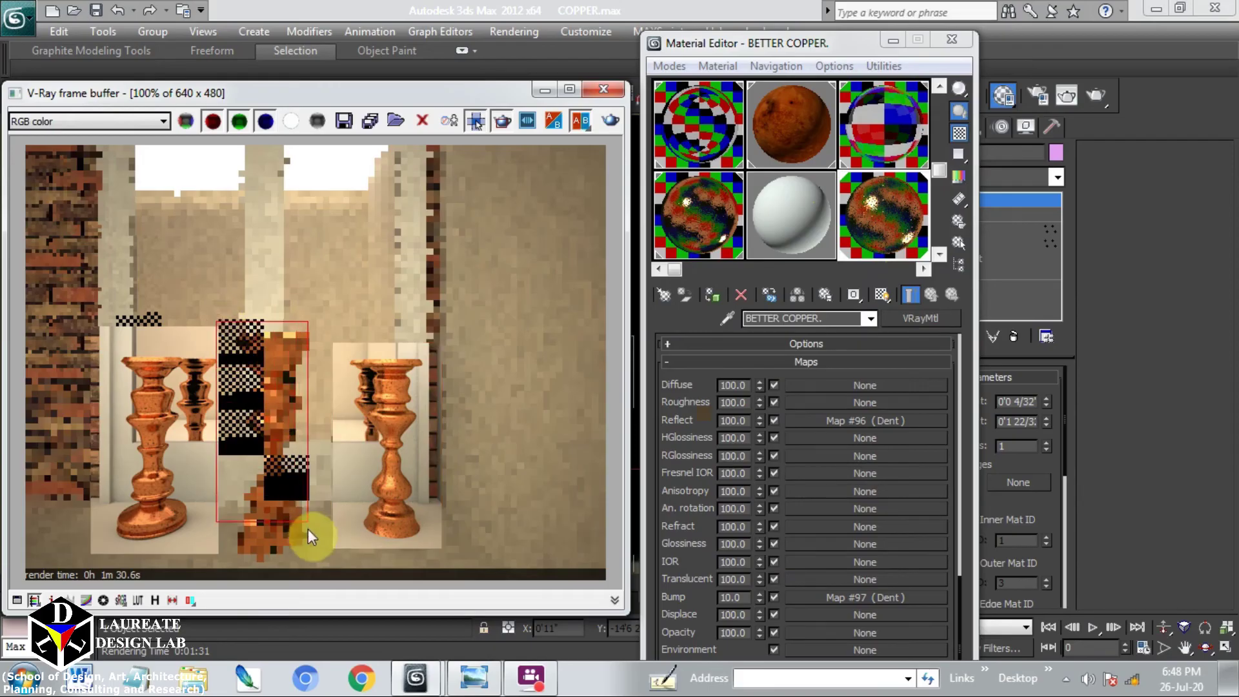
pyautogui.moveTo(315, 552); pyautogui.dragTo(323, 569)
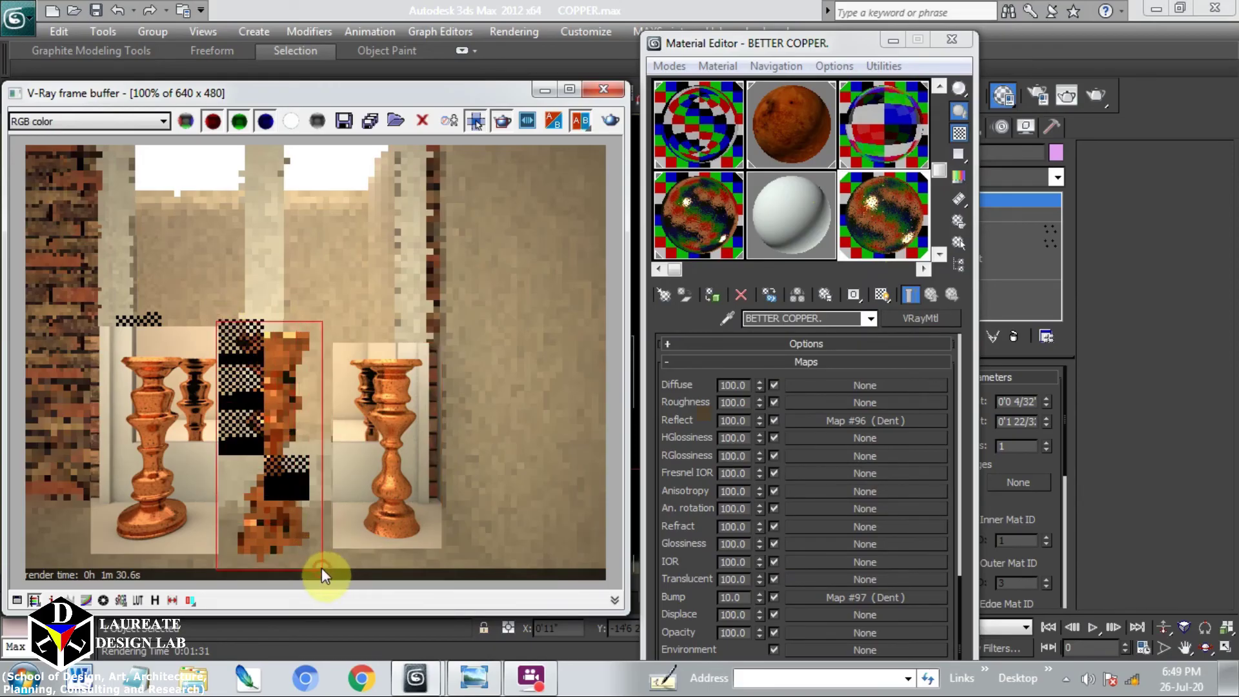
# Following the reference image, change the BEST COPPER material's type to VRayBlendMtl and discard the old material.
pyautogui.click(772, 234)
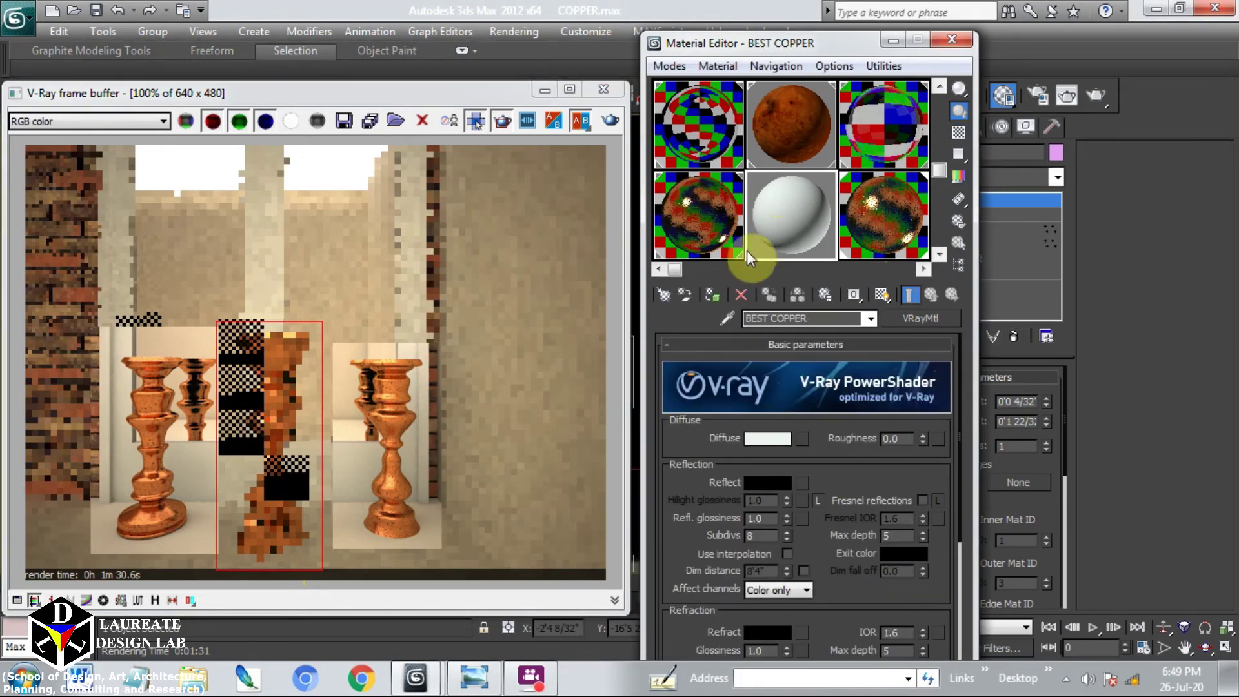
pyautogui.click(479, 683)
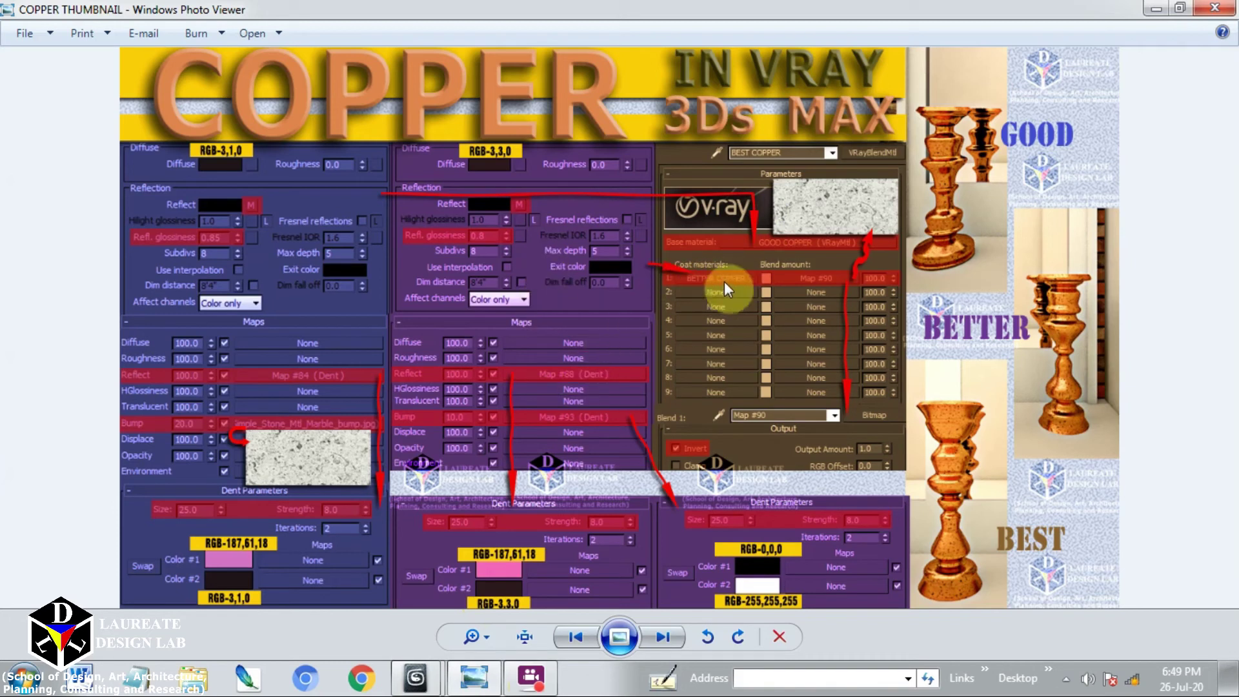
pyautogui.click(480, 681)
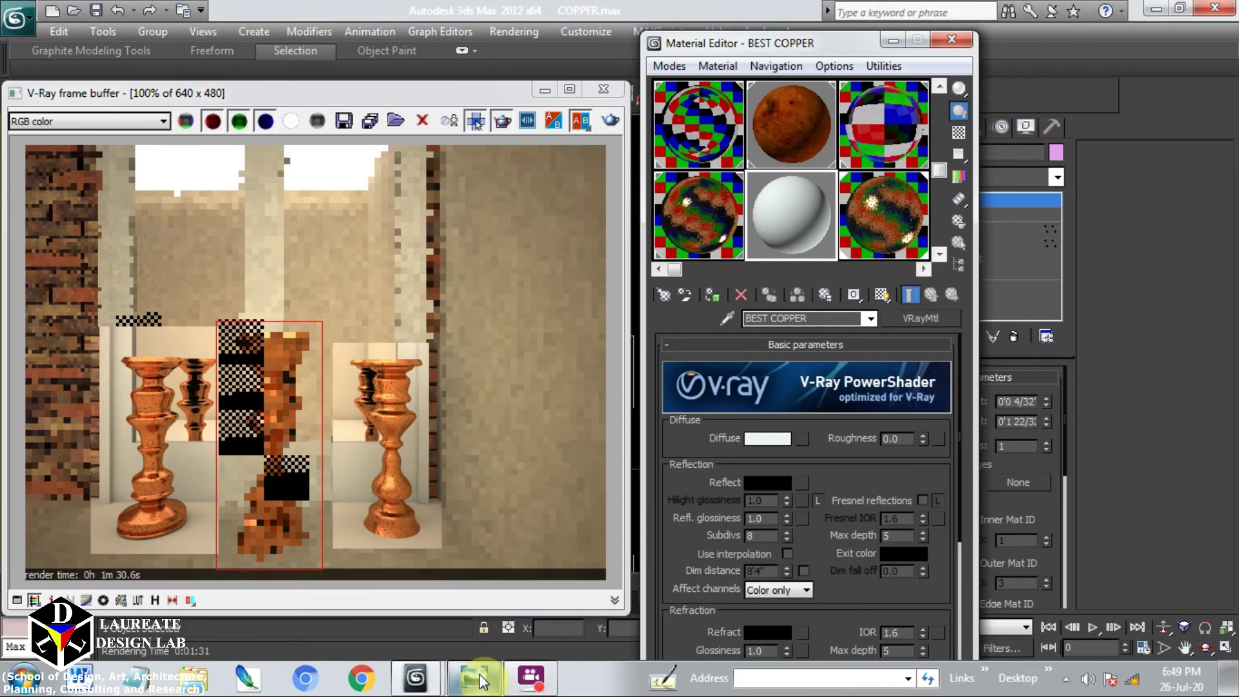
pyautogui.click(934, 317)
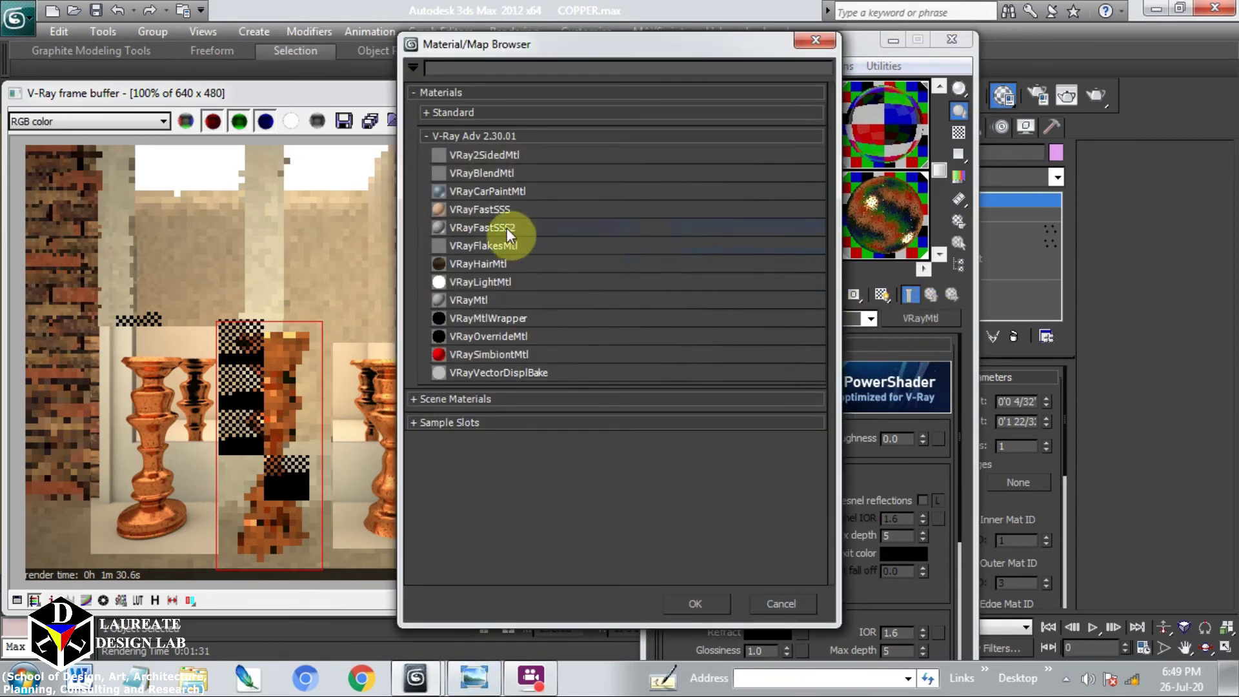
pyautogui.doubleClick(498, 171)
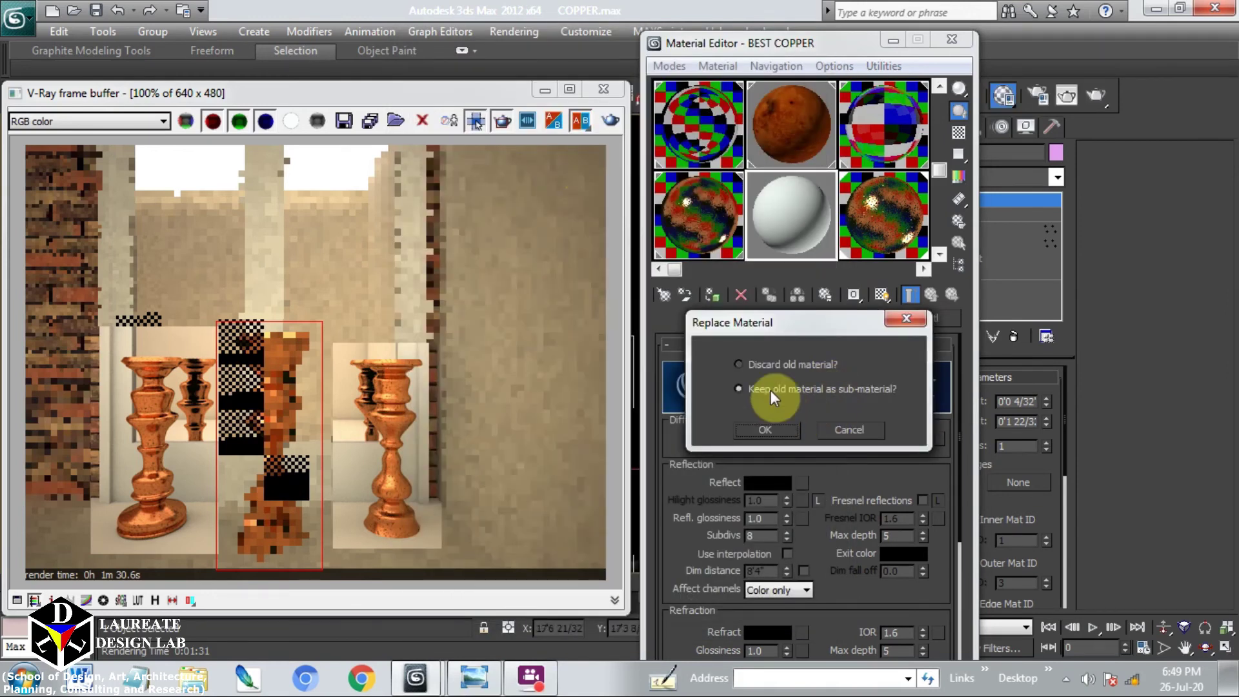
pyautogui.click(766, 365)
pyautogui.click(777, 427)
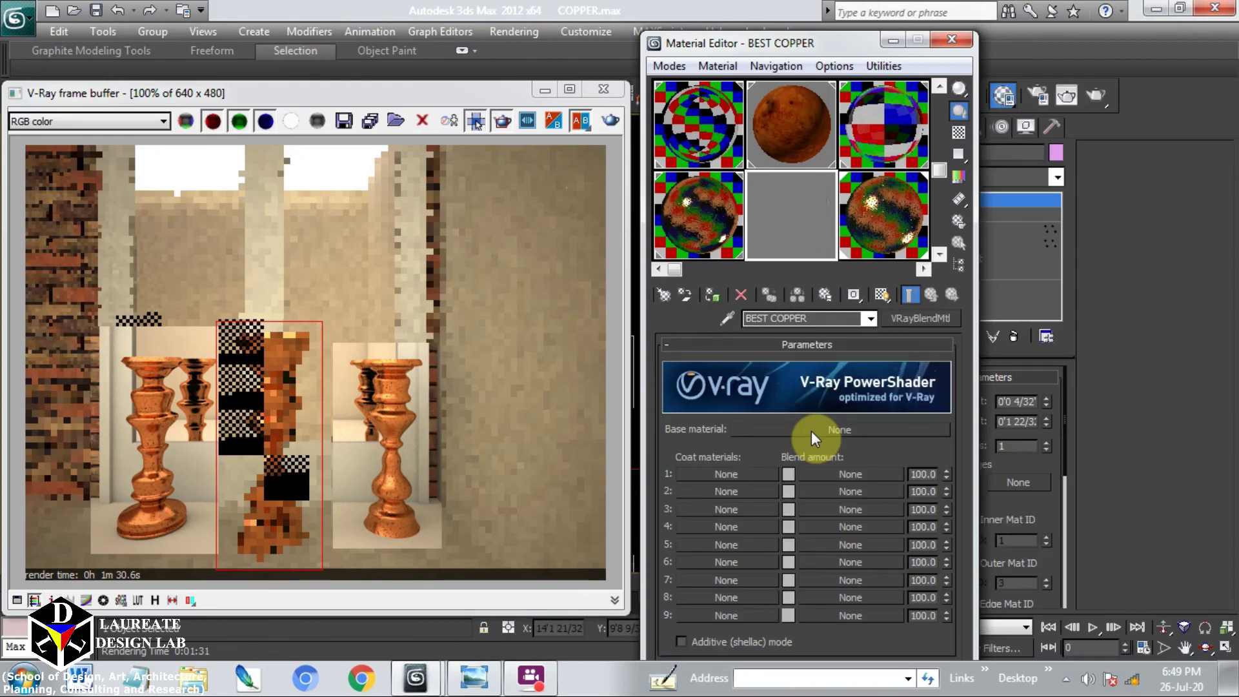
# Check the reference image and set an instance of GOOD COPPER as the base material of BEST COPPER.
pyautogui.click(476, 679)
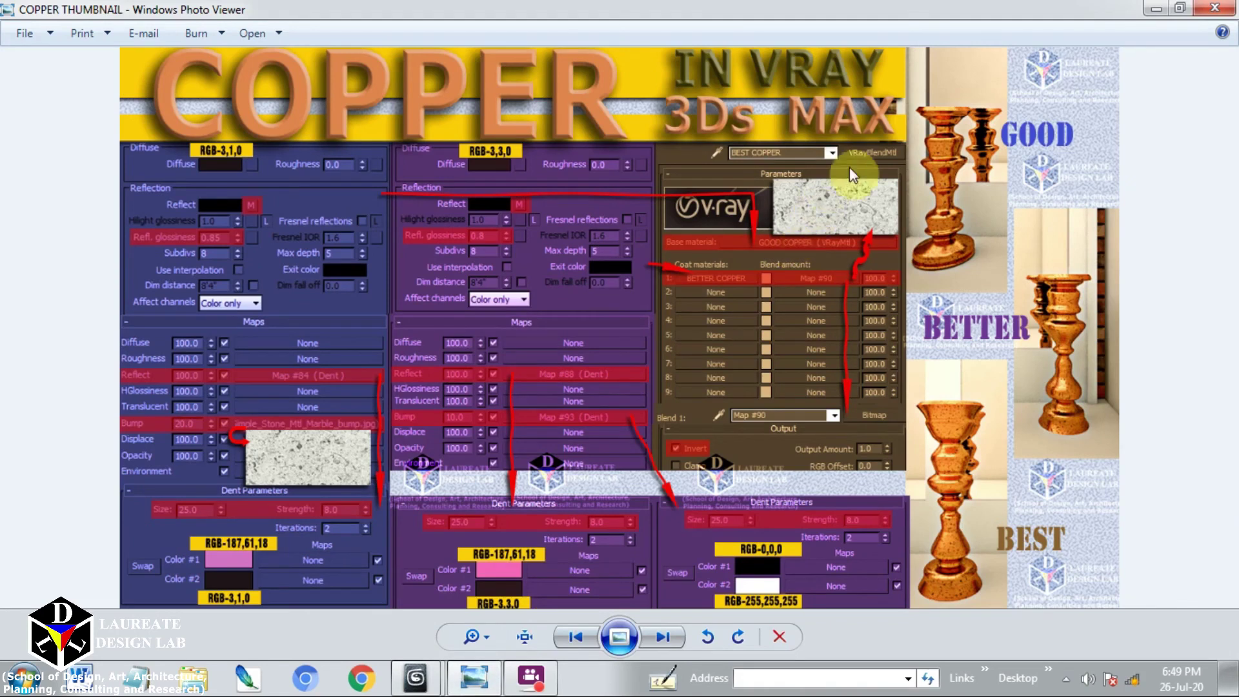
pyautogui.click(476, 677)
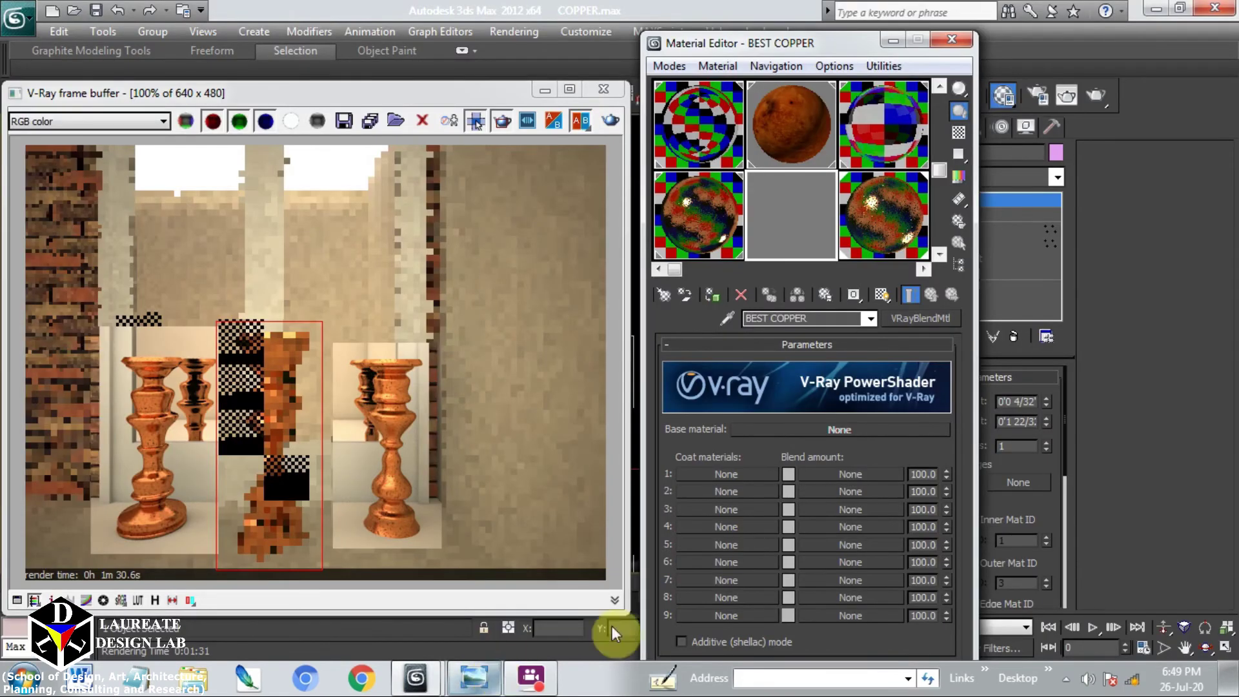
pyautogui.moveTo(707, 207); pyautogui.dragTo(797, 429)
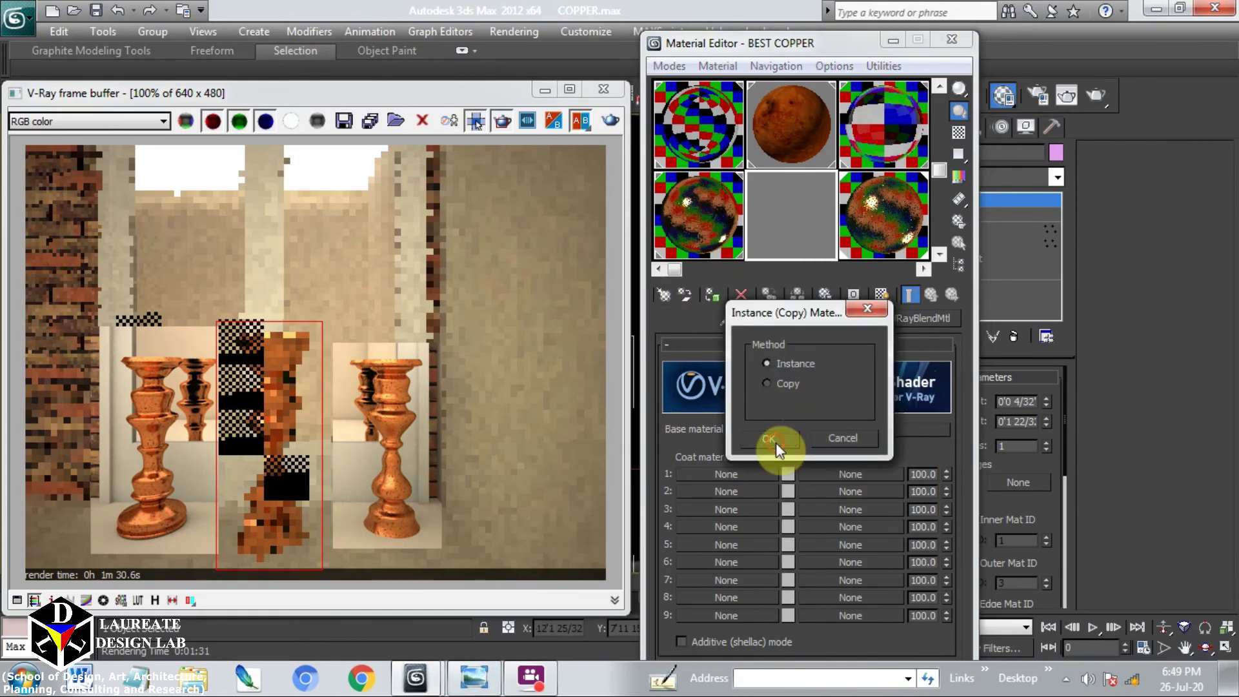
pyautogui.click(775, 443)
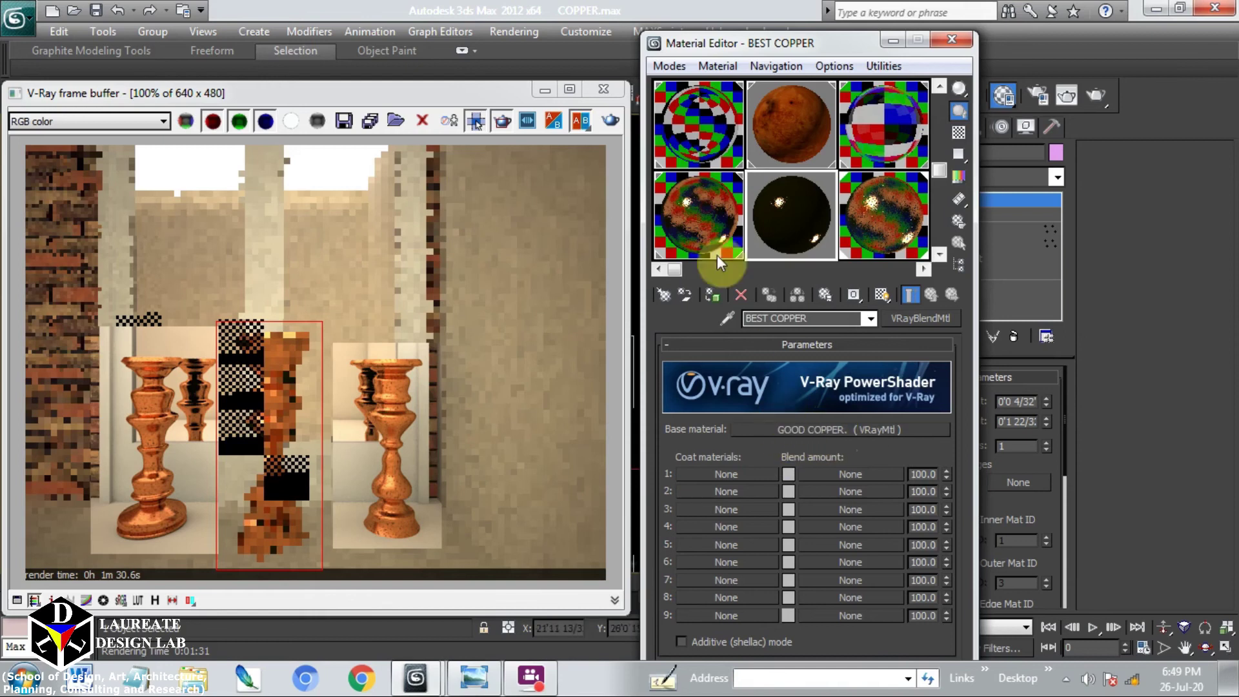
# Show the checkered background behind the BEST COPPER sample and set an instance of BETTER COPPER as coat material 1.
pyautogui.click(959, 137)
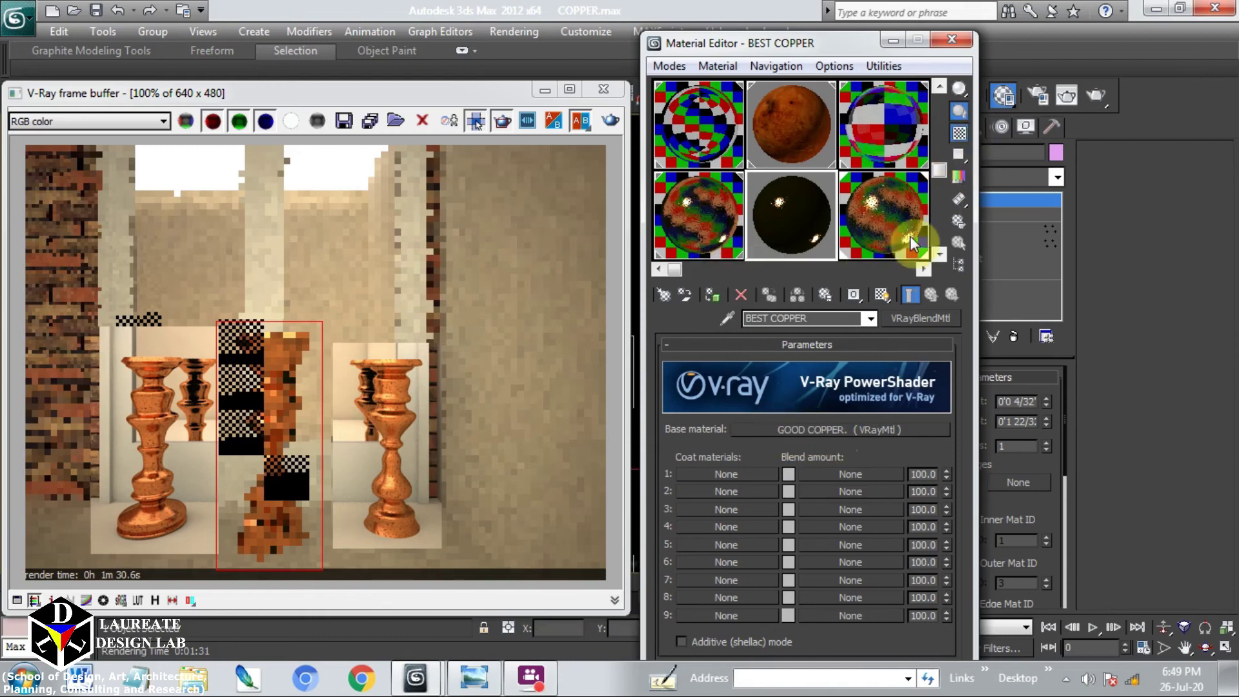
pyautogui.moveTo(865, 227); pyautogui.dragTo(727, 474)
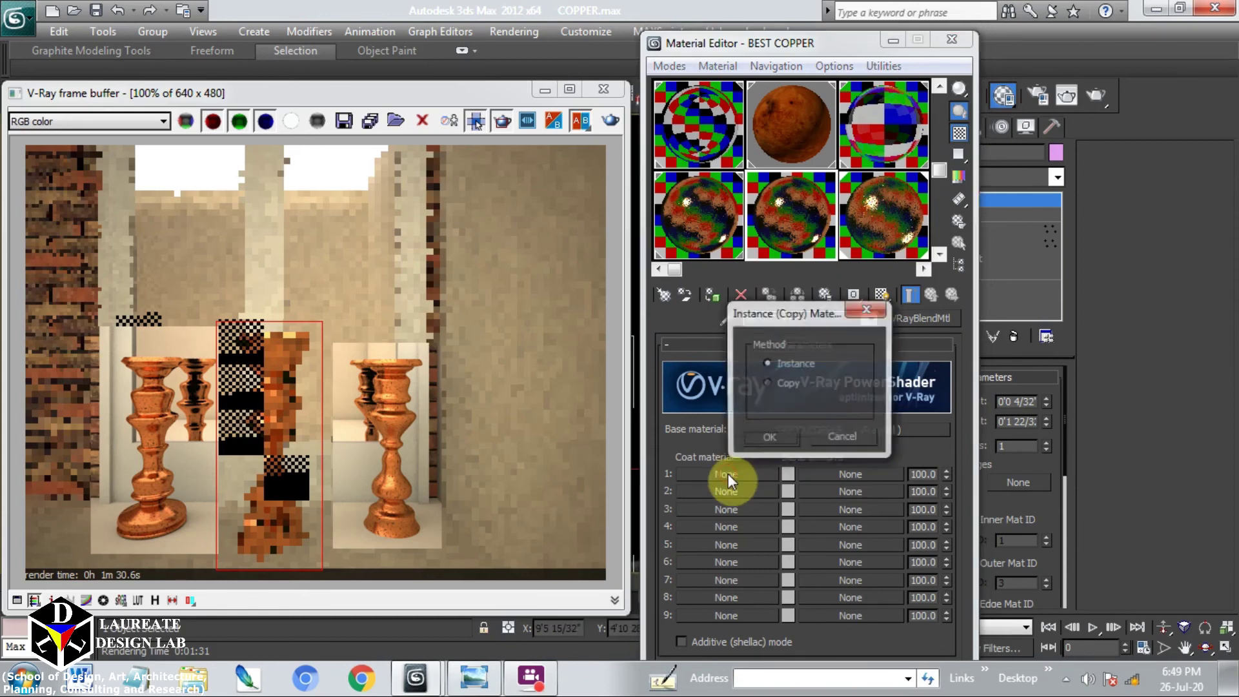
pyautogui.click(771, 439)
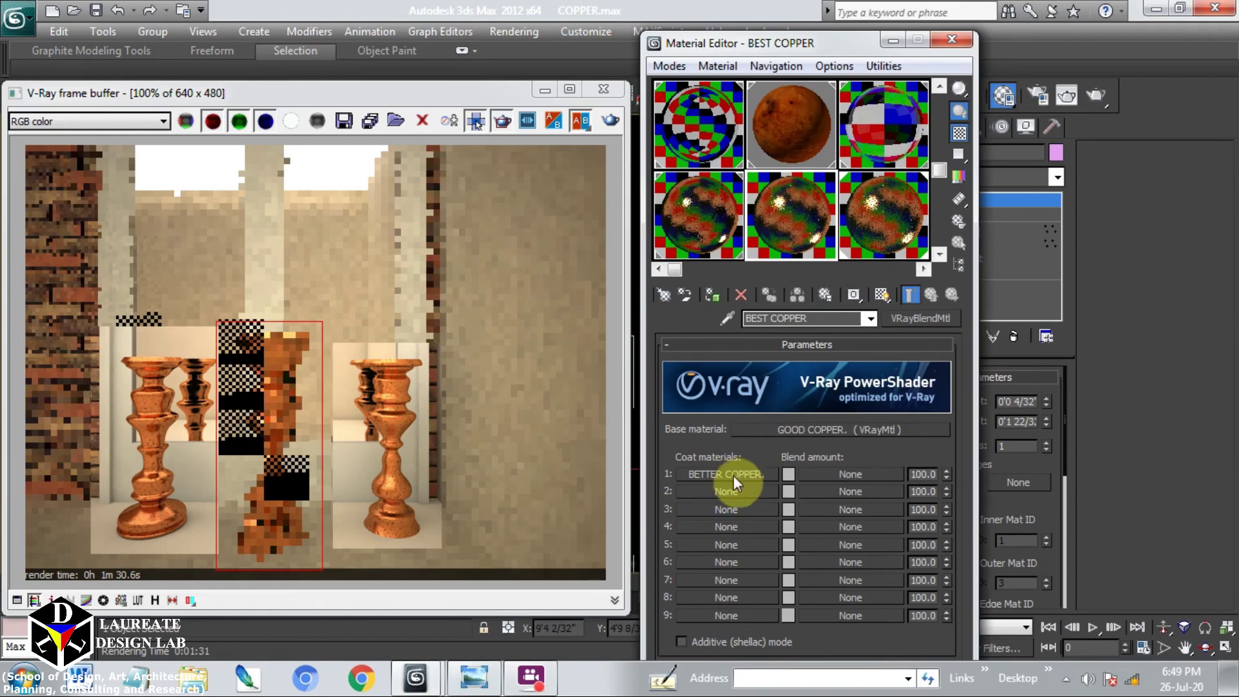
# Load the Simple_Stone_Mtl_Marble_bump image as a Bitmap map for the first coat's blend amount, as in the reference image.
pyautogui.click(476, 679)
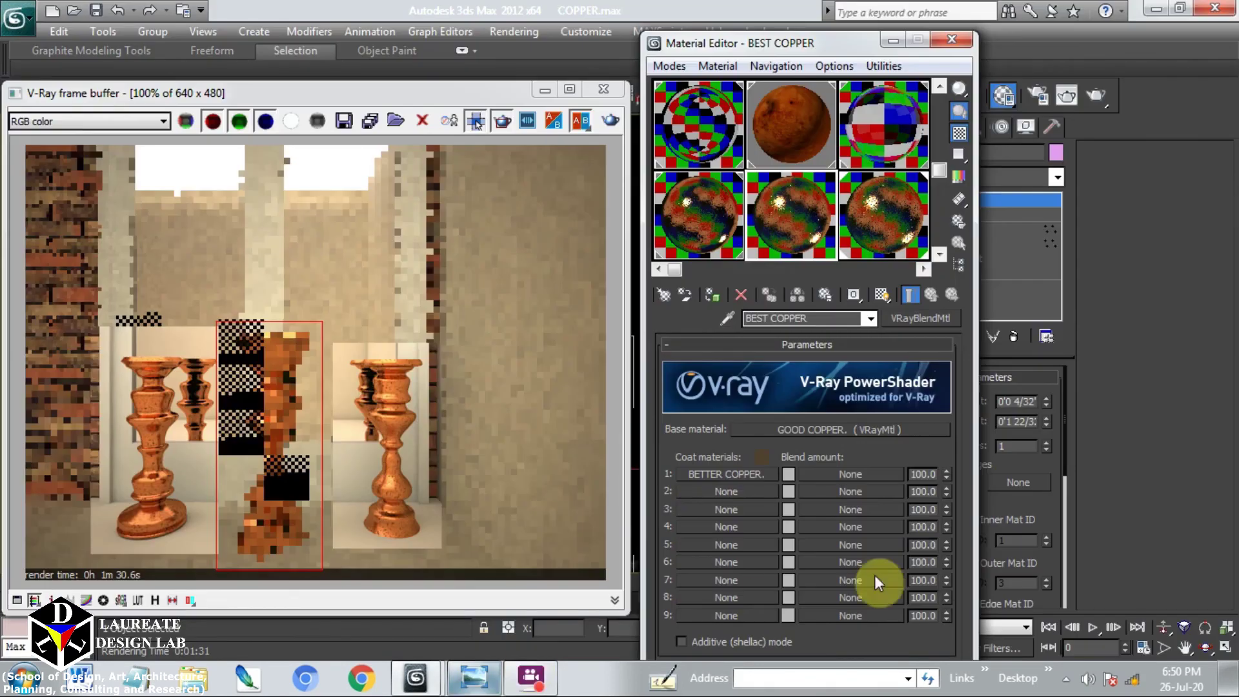
pyautogui.click(867, 475)
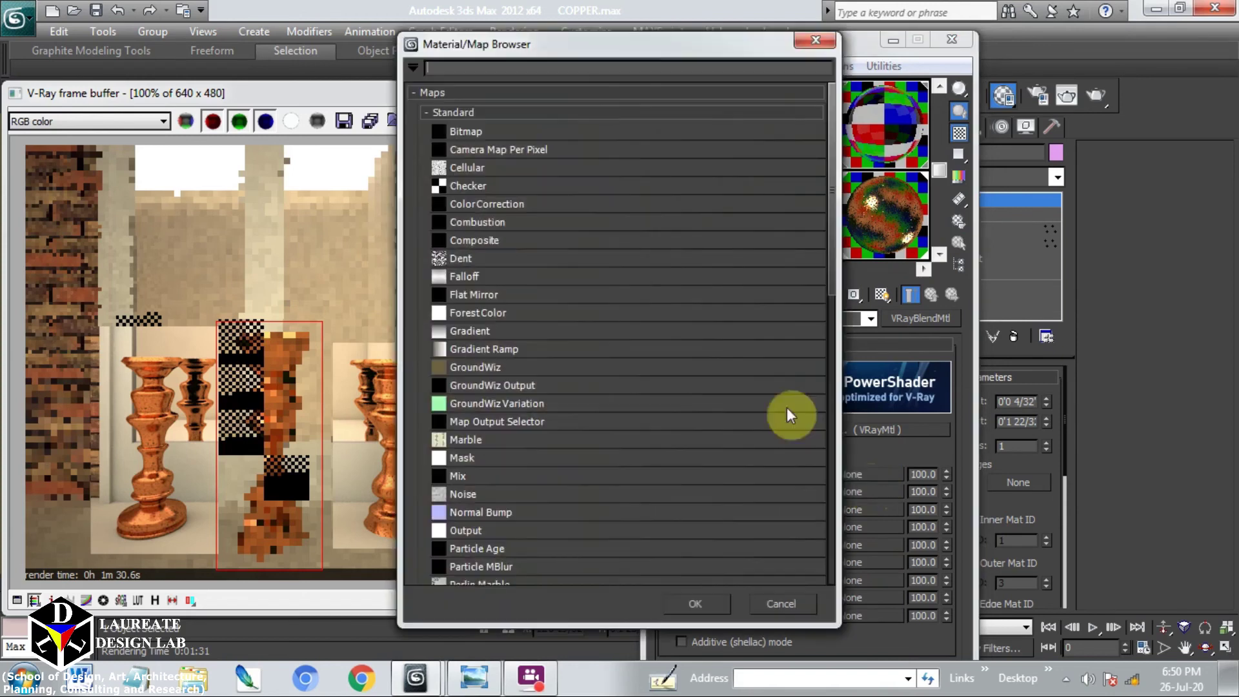
pyautogui.doubleClick(488, 133)
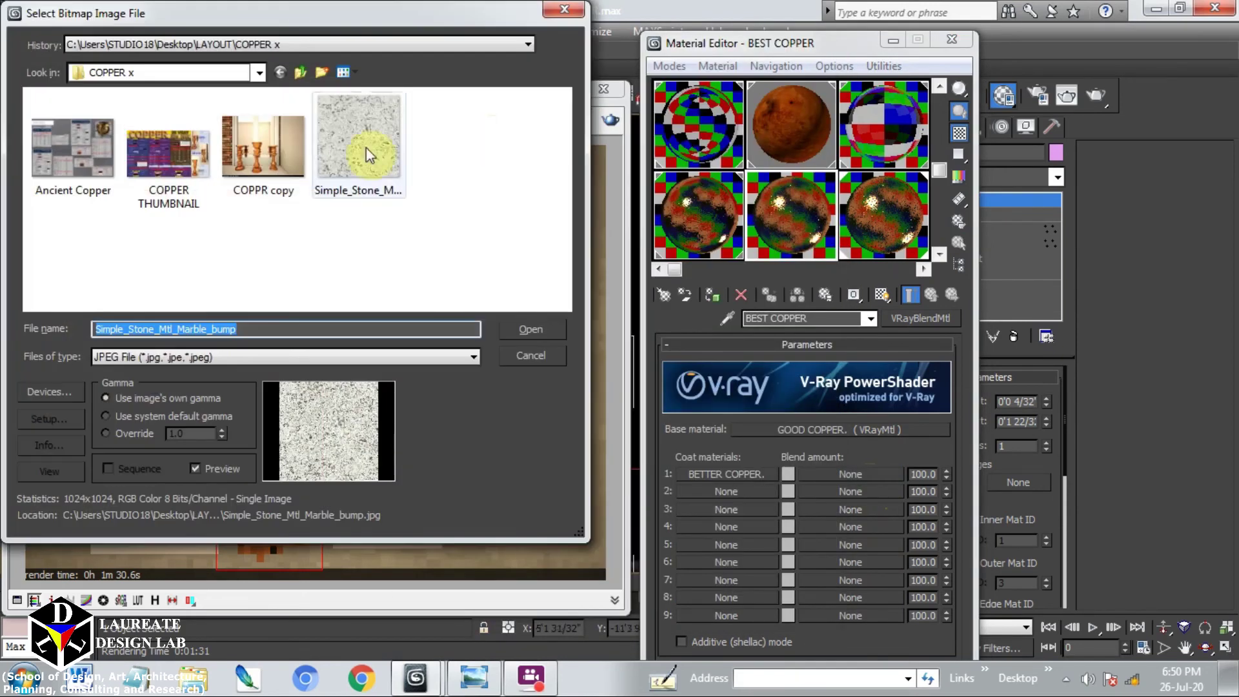
pyautogui.doubleClick(365, 149)
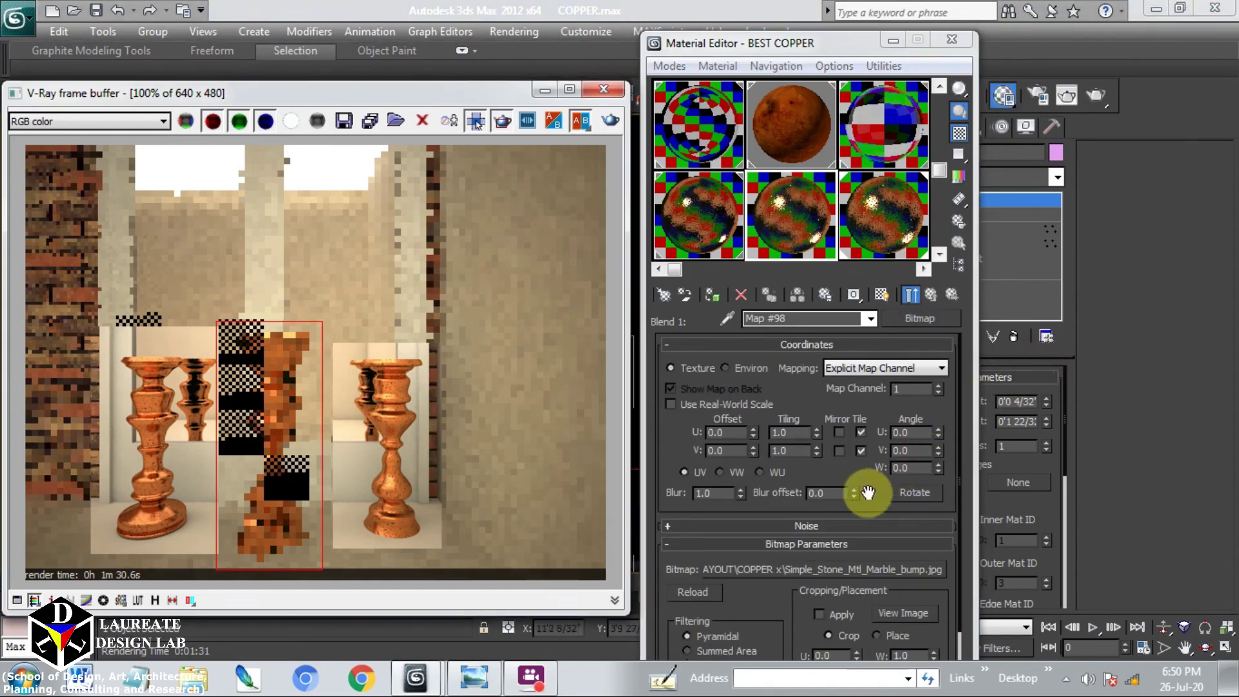
# Check the reference image and enable Invert in the blend bitmap's output settings.
pyautogui.moveTo(867, 493); pyautogui.dragTo(865, 436)
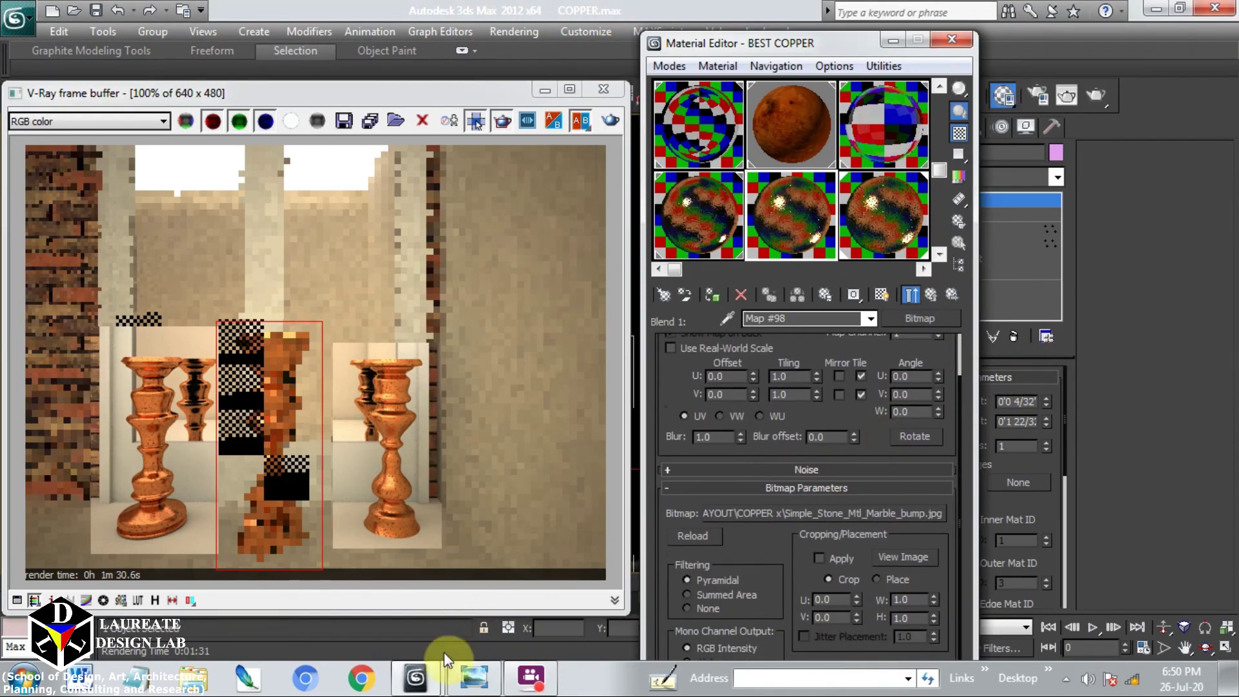
pyautogui.click(471, 682)
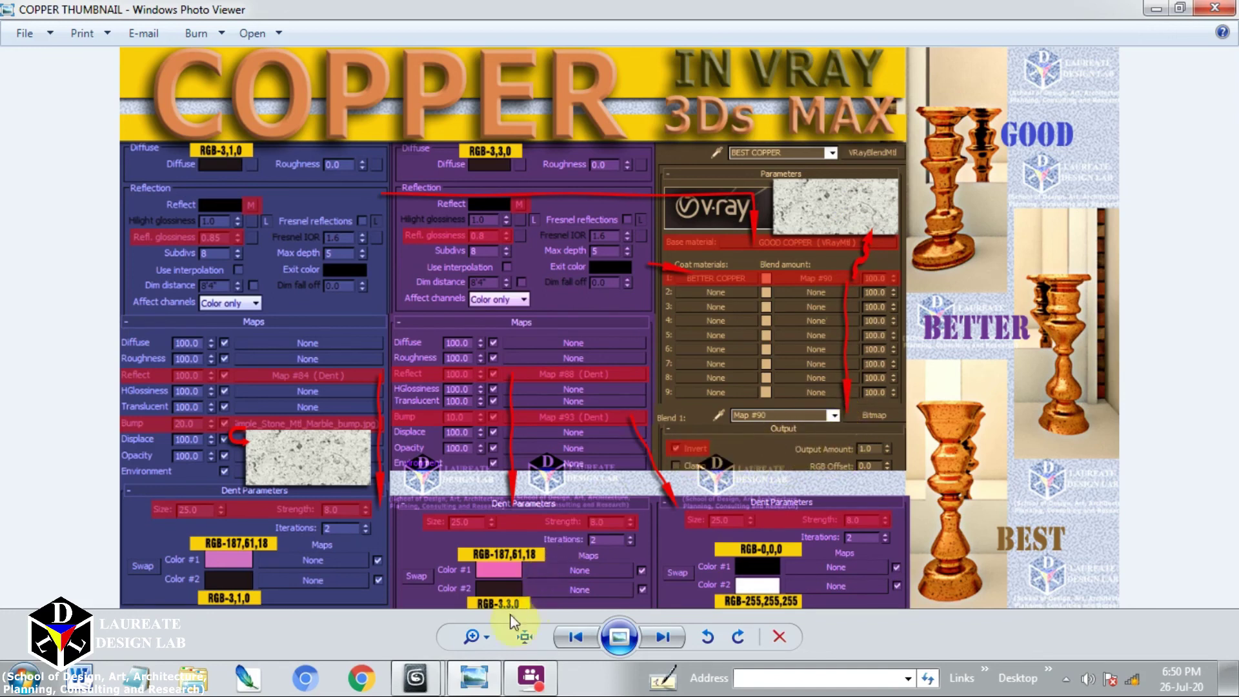
pyautogui.click(476, 678)
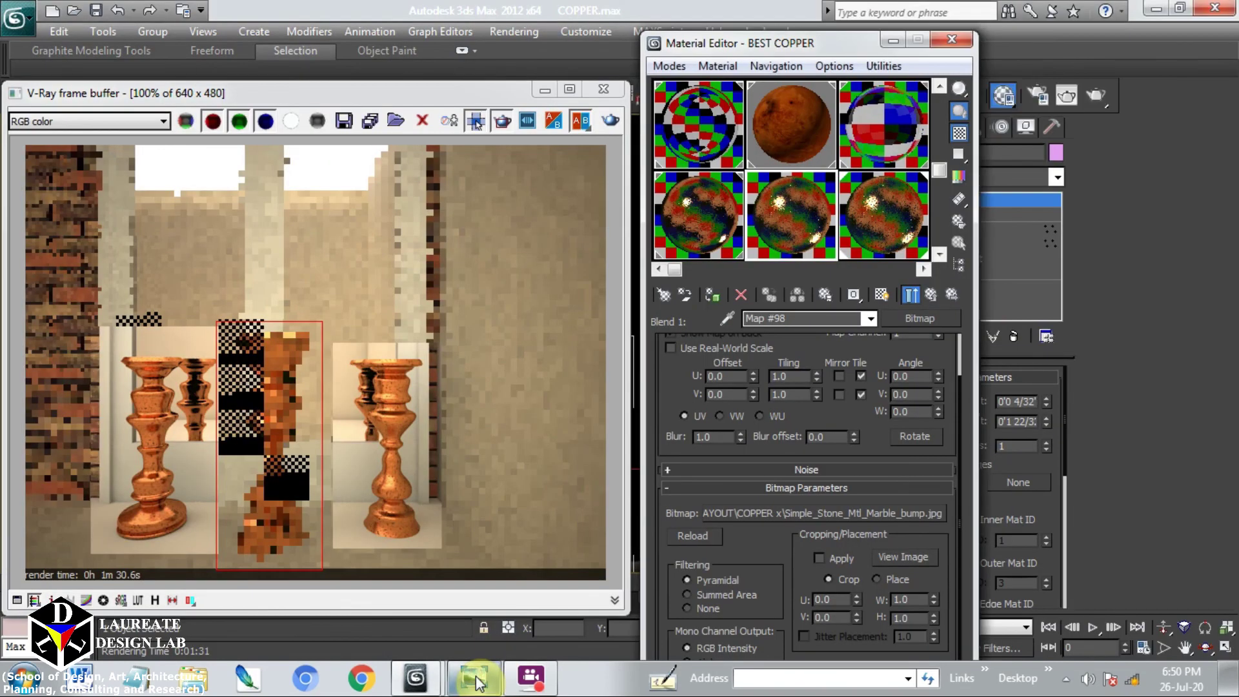
pyautogui.click(805, 489)
pyautogui.click(806, 580)
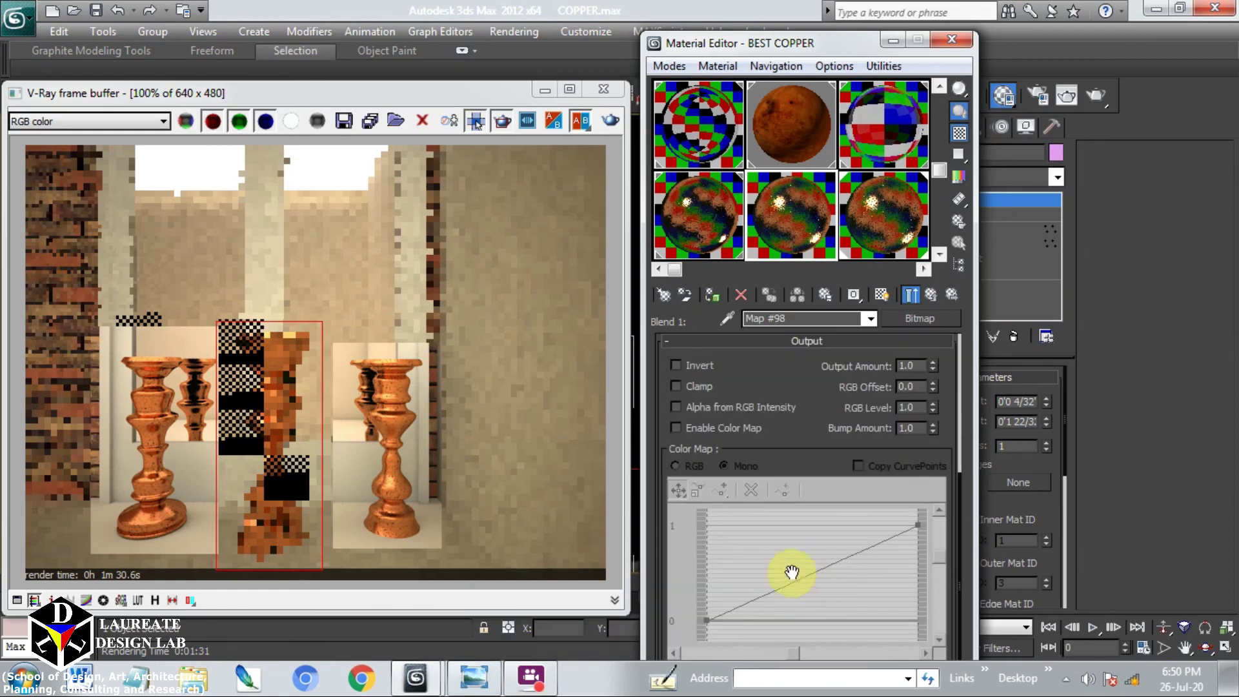
pyautogui.click(688, 366)
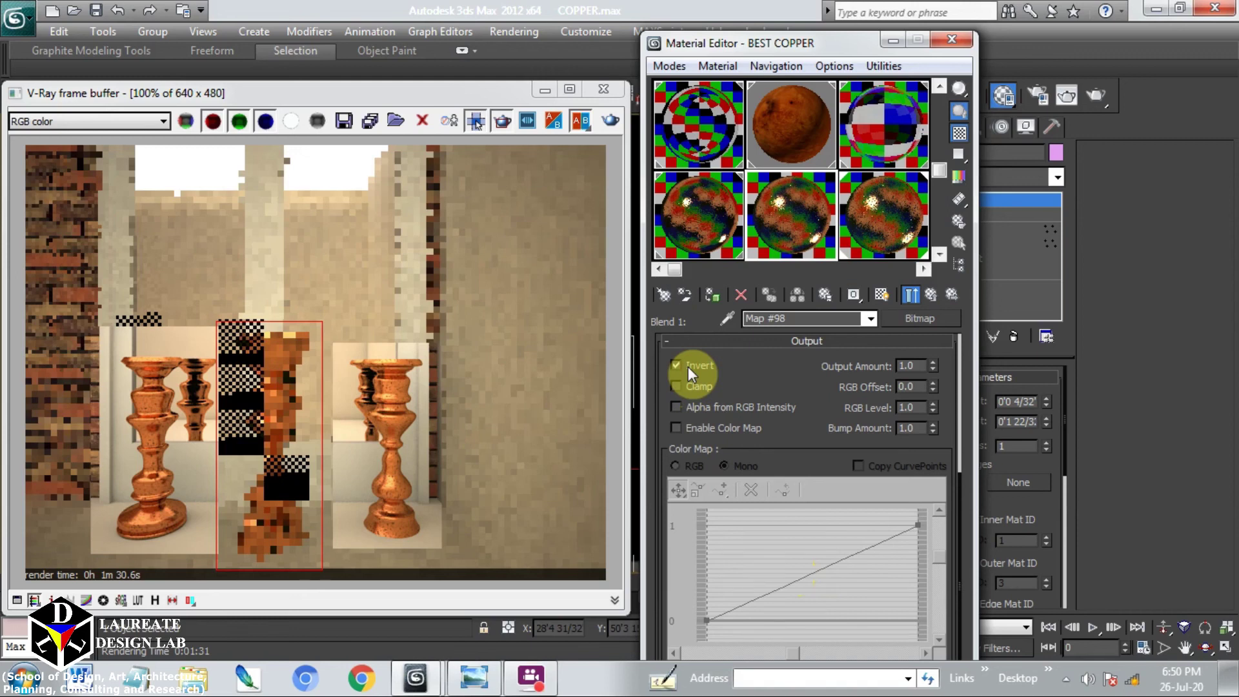
# Try enabling the color map in the blend bitmap's output settings.
pyautogui.click(677, 427)
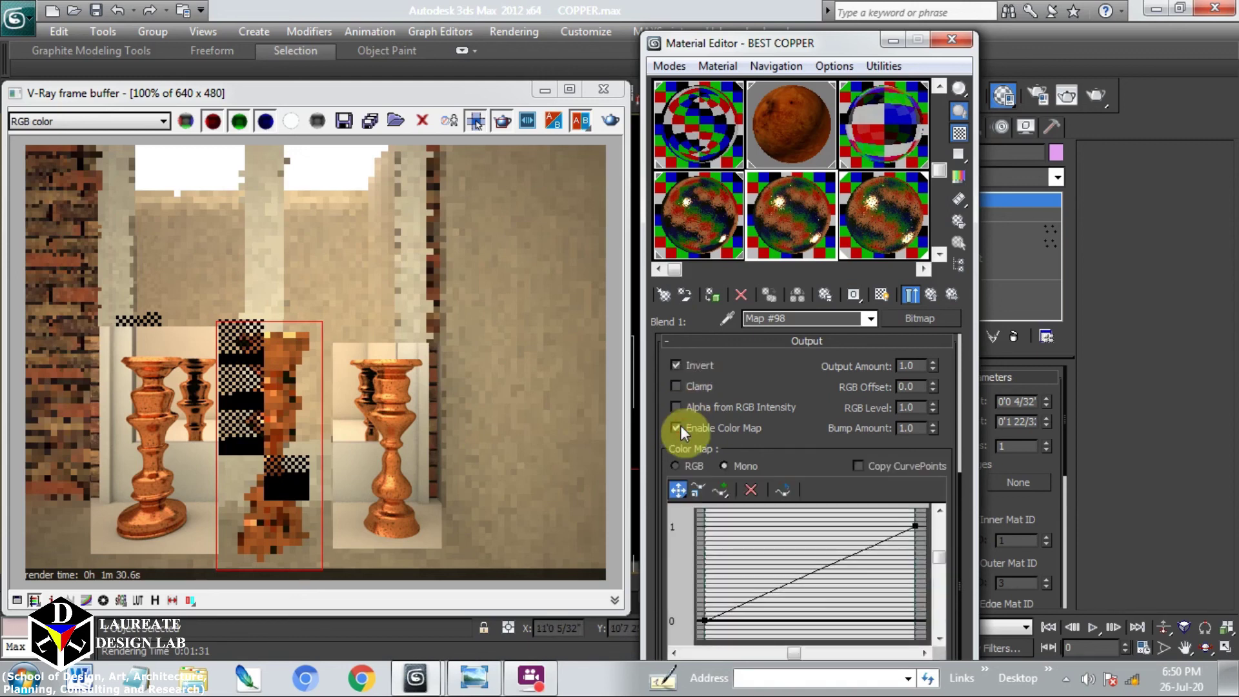
pyautogui.click(677, 427)
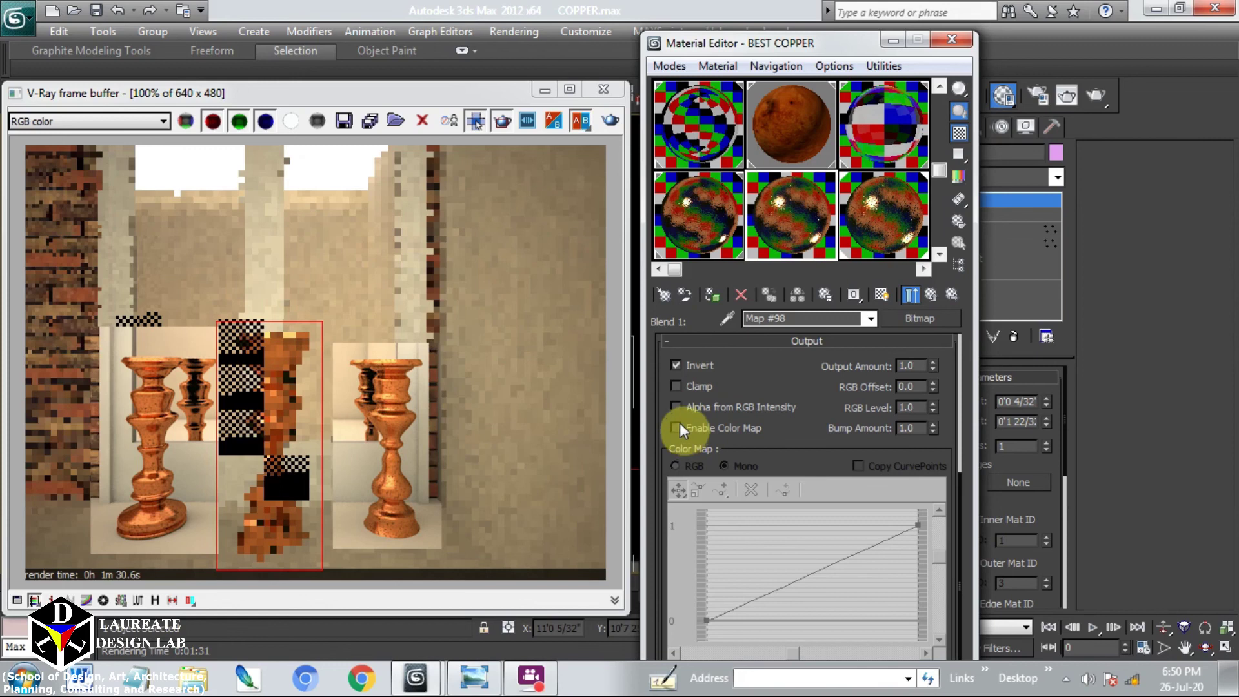
pyautogui.click(678, 426)
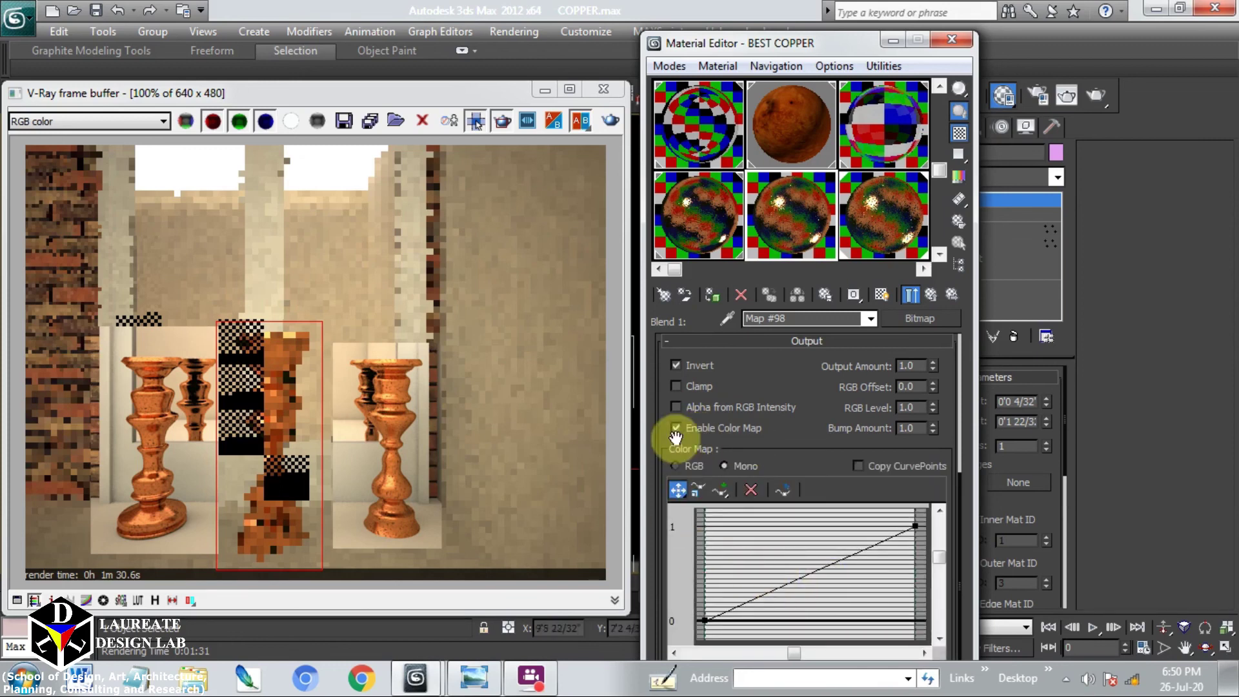
pyautogui.click(676, 429)
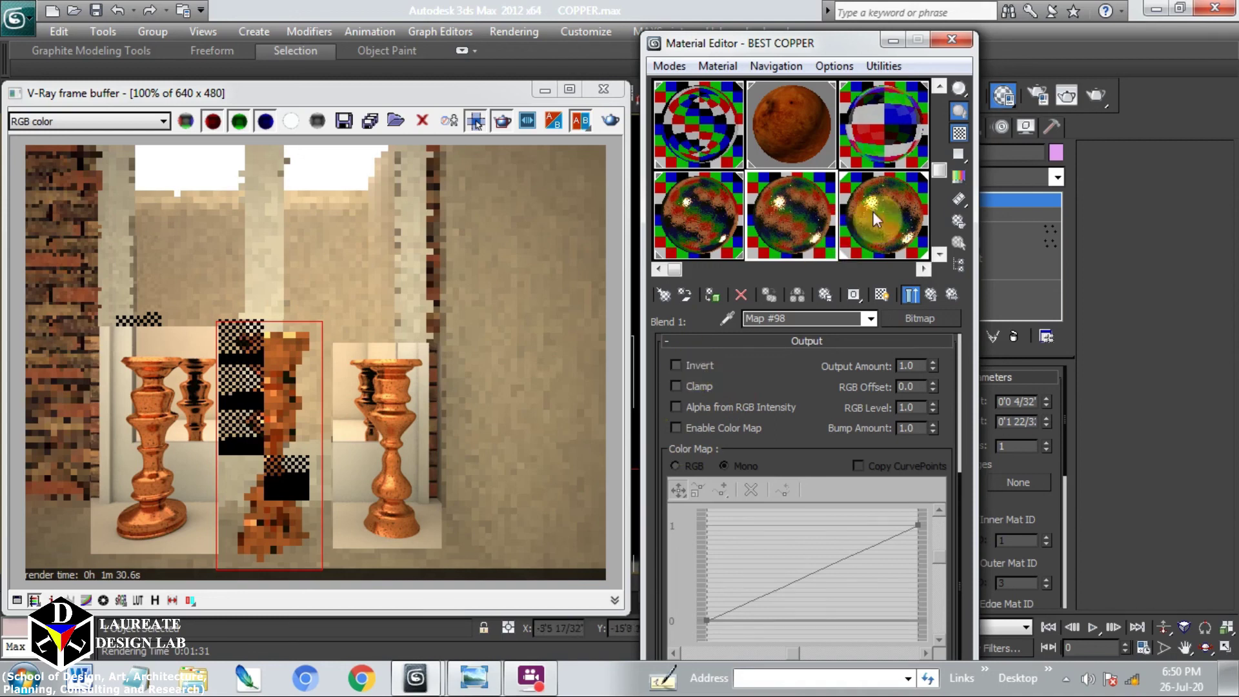
# Turn Invert back on for the blend bitmap's output and return to the BEST COPPER material.
pyautogui.click(677, 366)
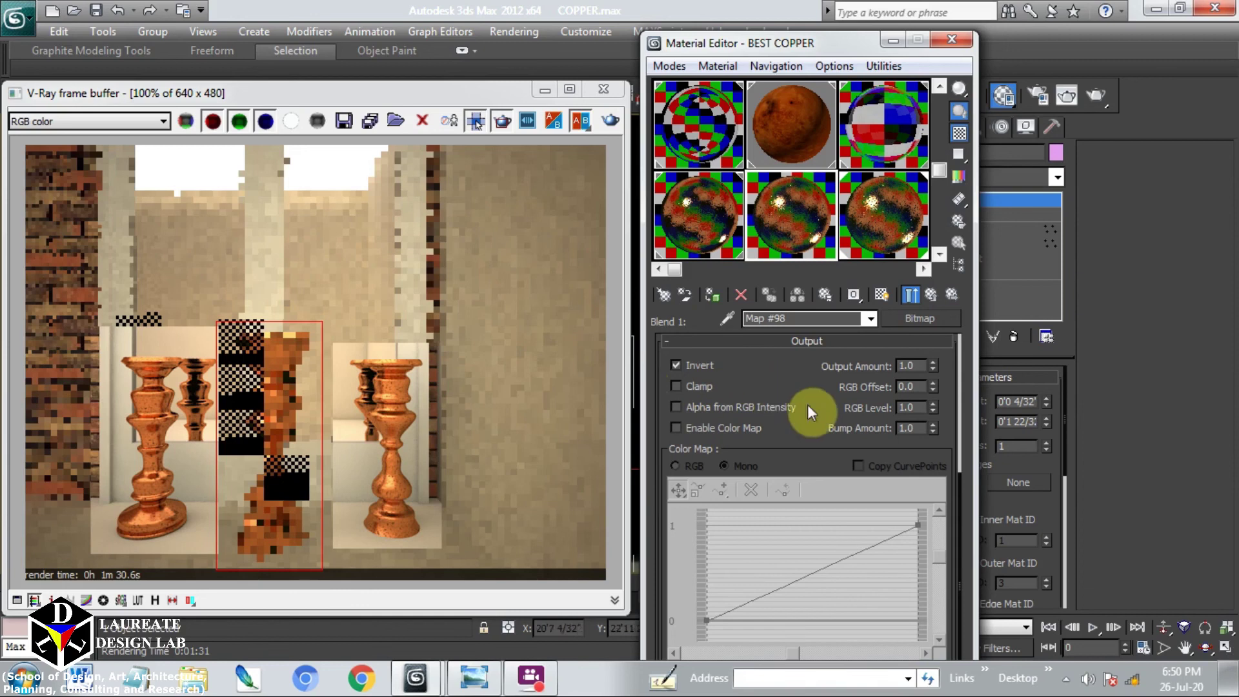
pyautogui.click(931, 295)
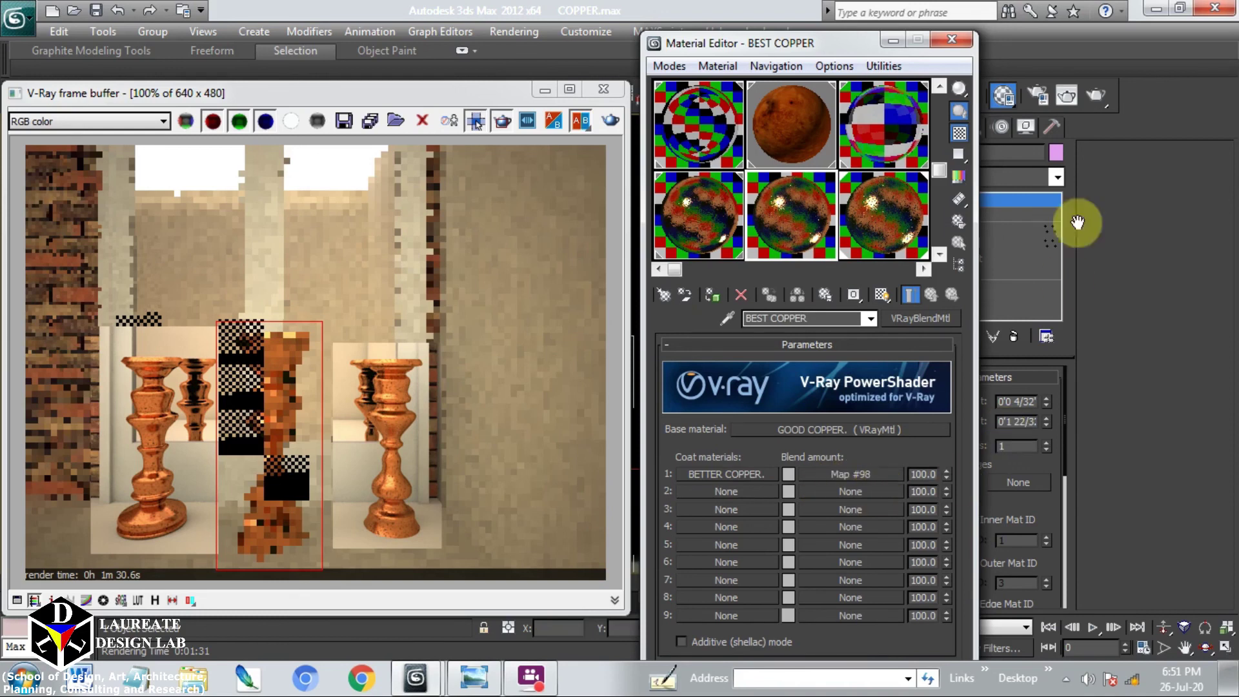
# Render the region around the middle candlestick with the BEST COPPER blend material.
pyautogui.click(1097, 94)
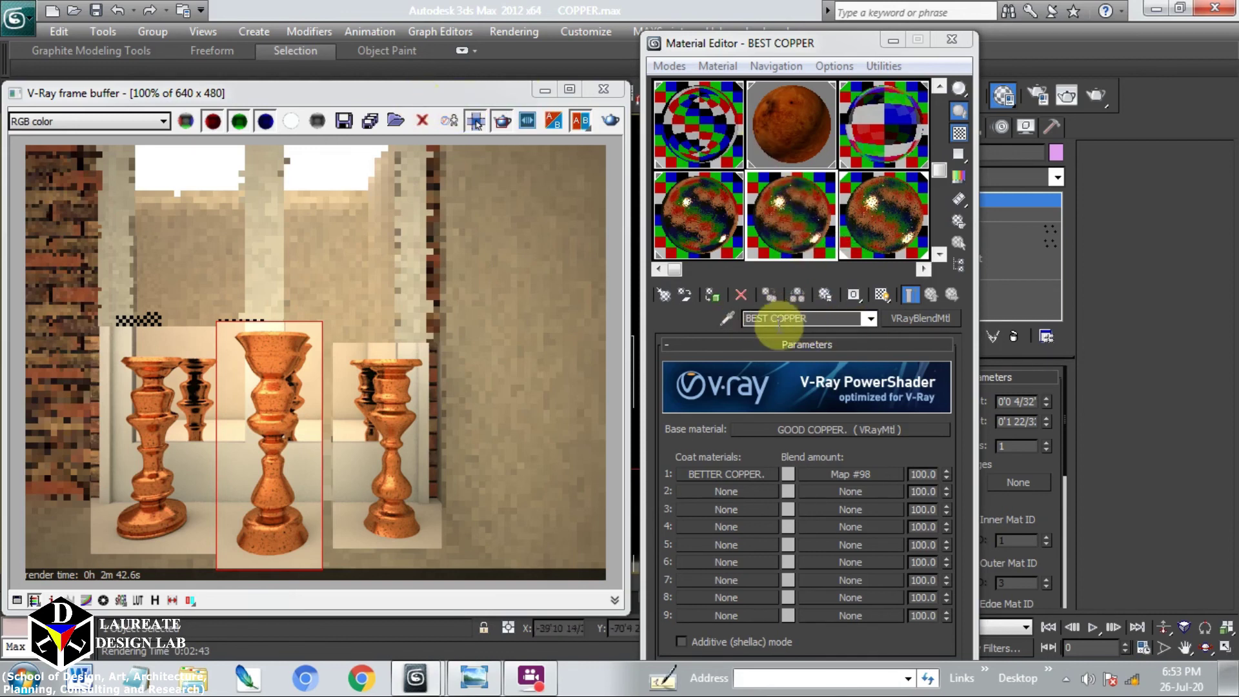
pyautogui.moveTo(818, 322); pyautogui.dragTo(718, 309)
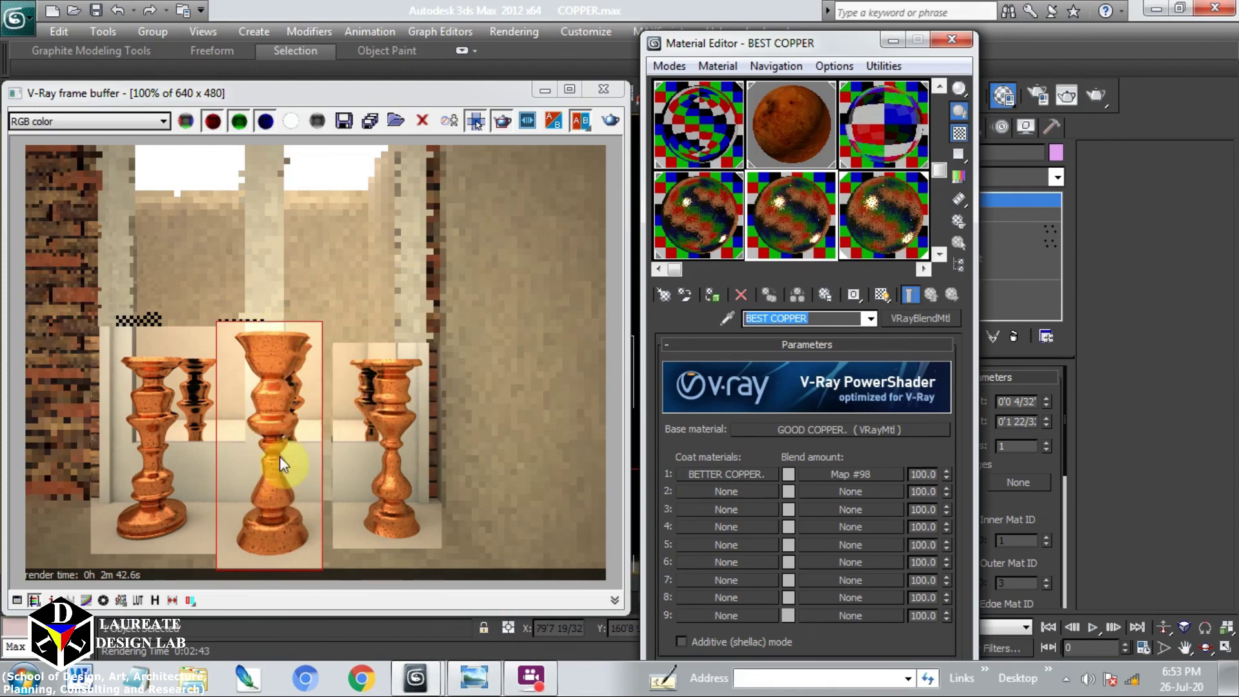
# Turn off region rendering and render the whole scene with all three candlesticks.
pyautogui.click(503, 122)
pyautogui.click(505, 171)
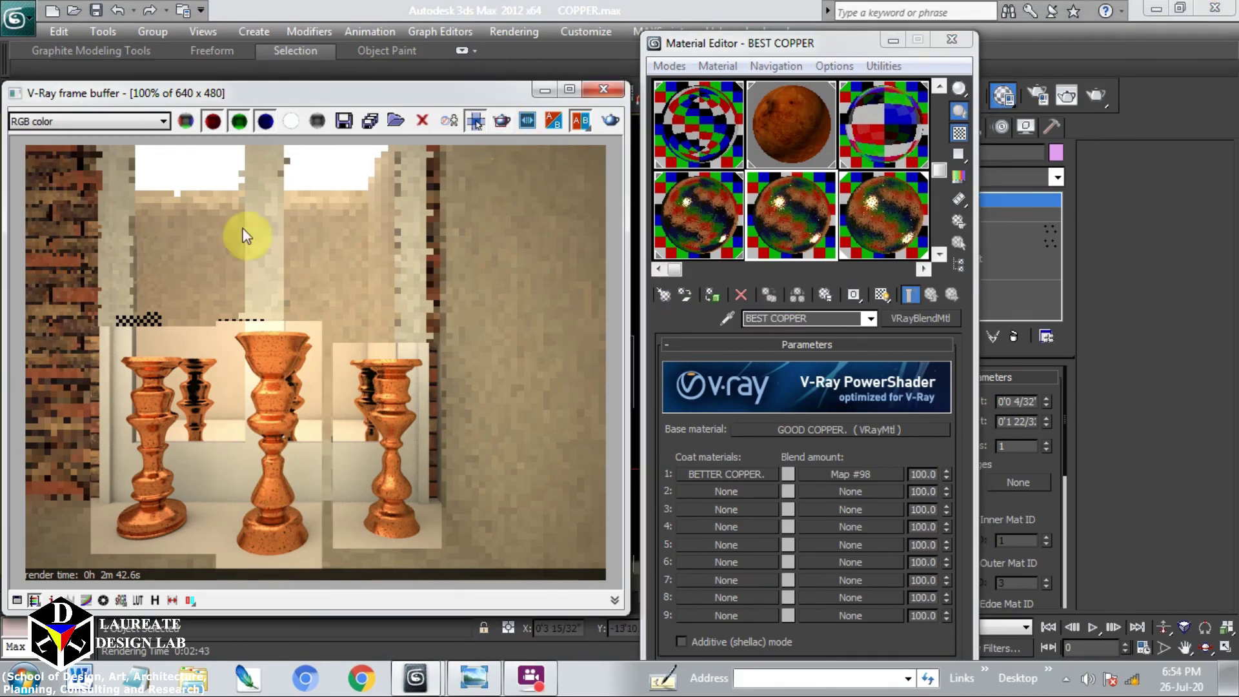
pyautogui.click(610, 121)
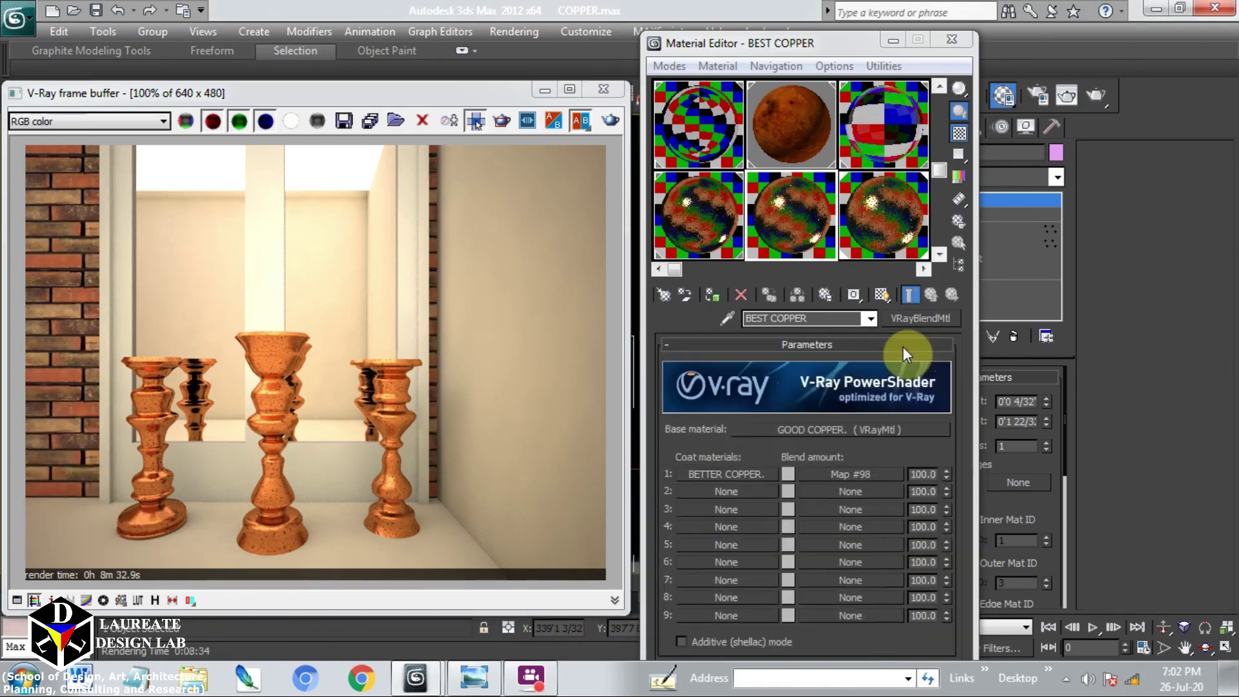
pyautogui.click(340, 121)
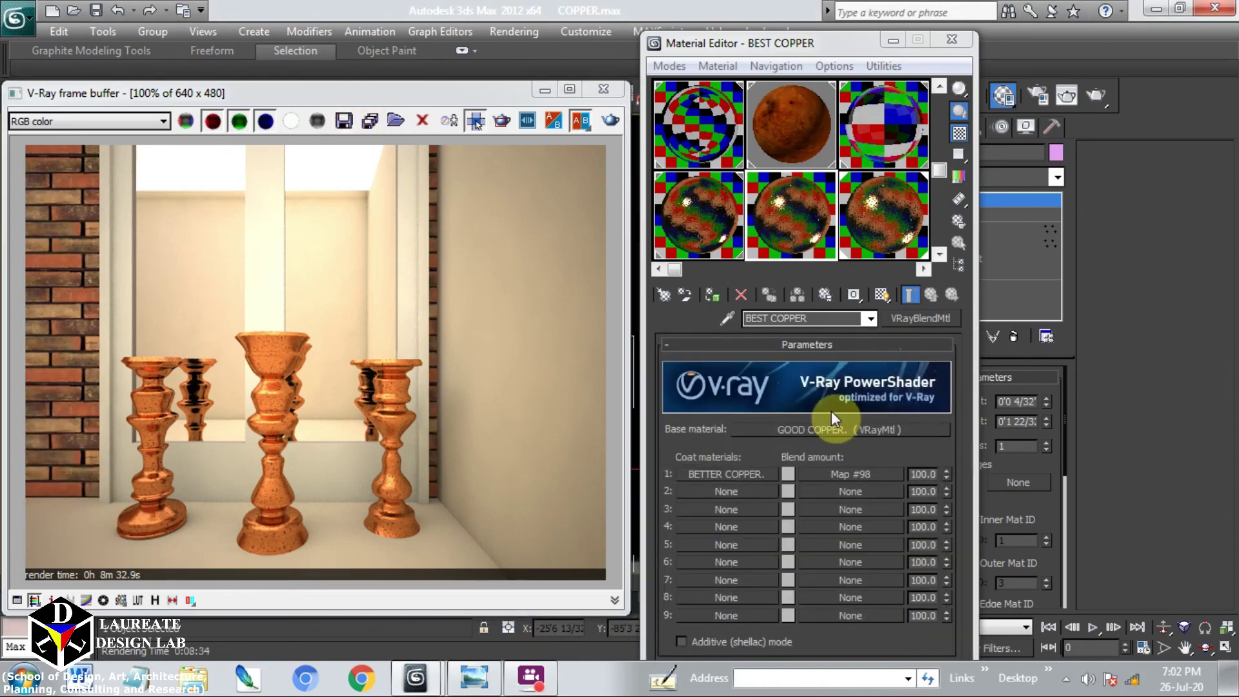